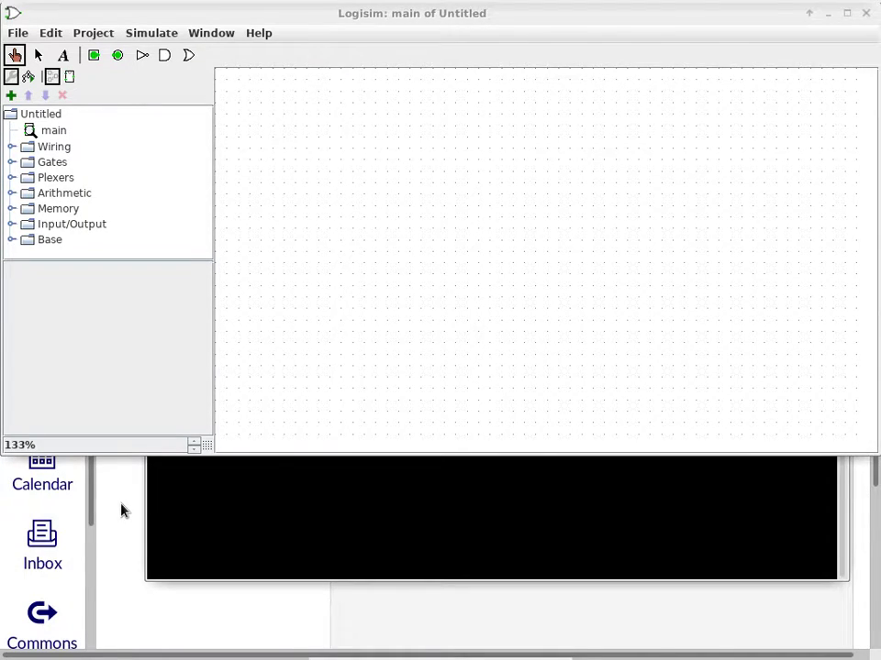
Switch to the terminal, open a new tab and enter the command cd Downloads/ at the prompt.
click(455, 504)
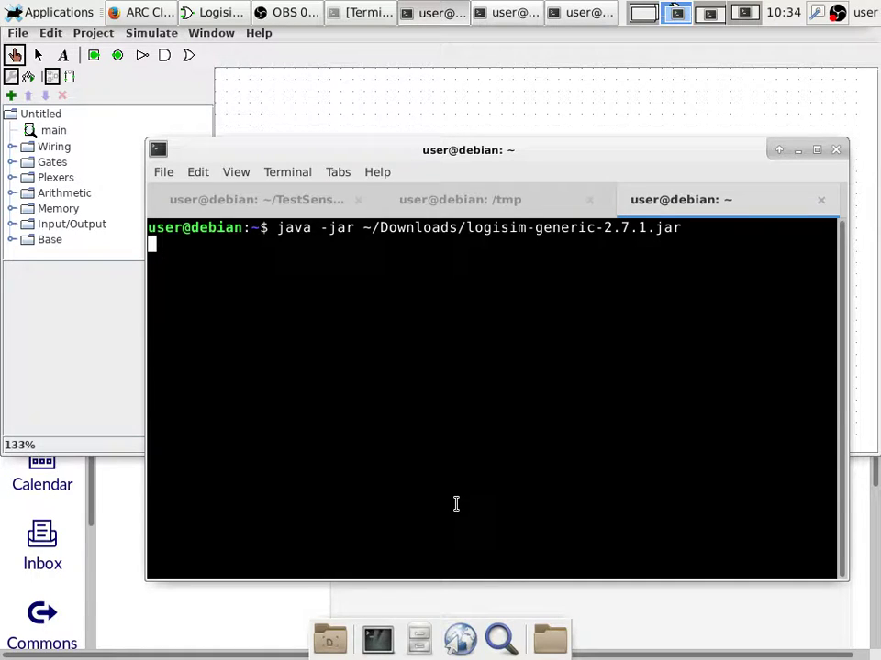
key(ctrl+shift+t)
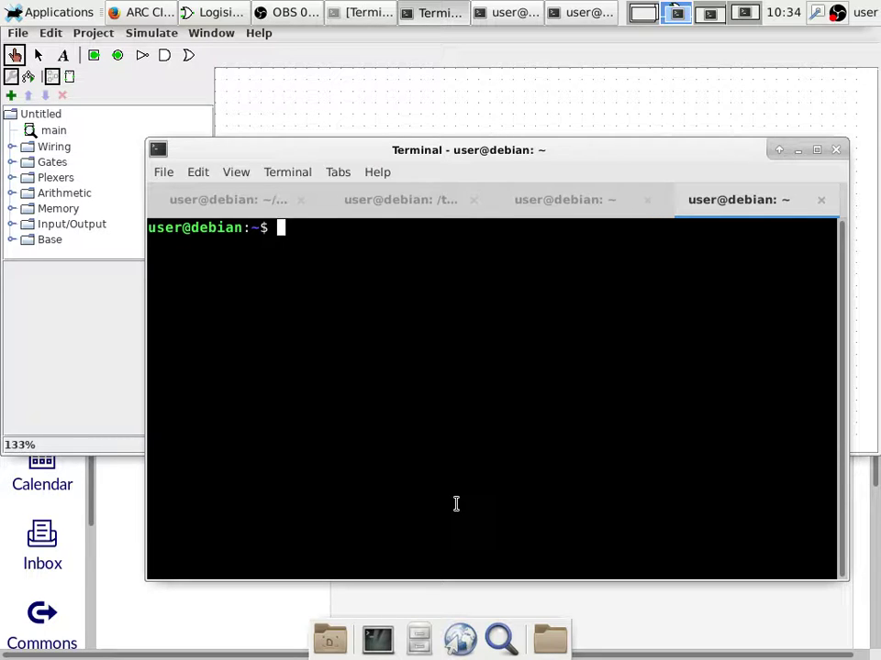
text(cd Dwo)
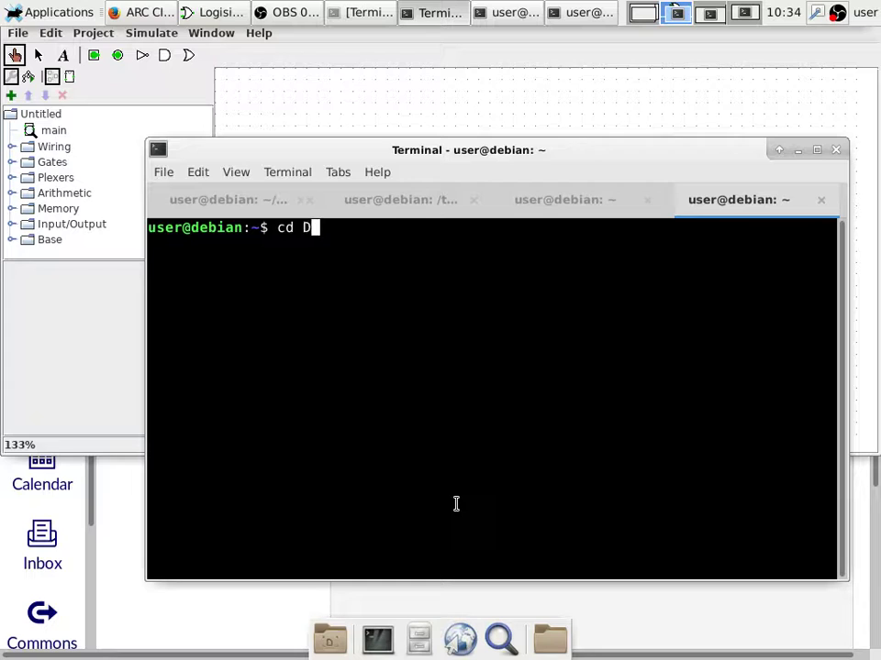
key(BackSpace)
key(BackSpace)
text(ow)
key(Tab)
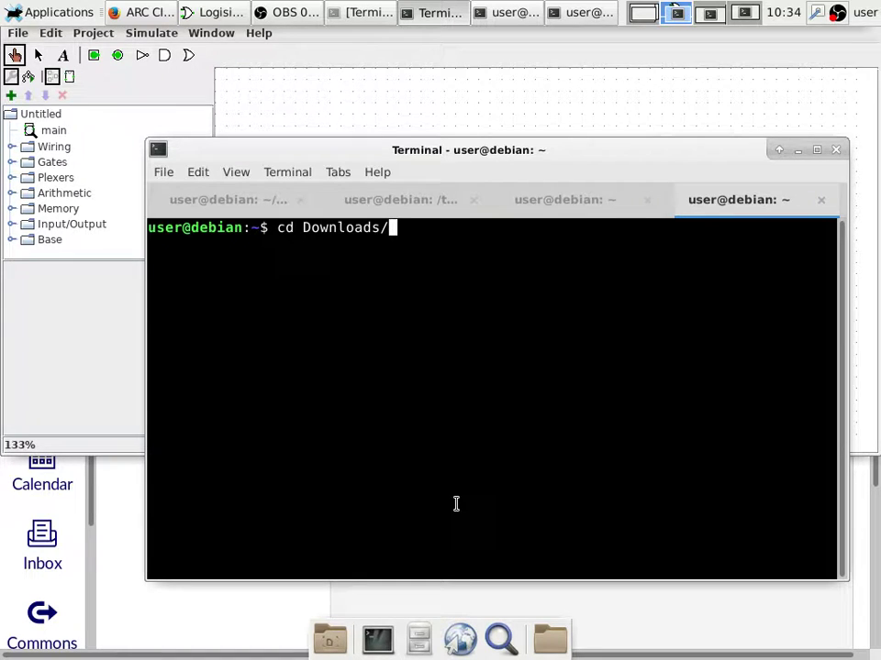
key(BackSpace)
key(BackSpace)
key(BackSpace)
key(BackSpace)
key(BackSpace)
key(BackSpace)
key(BackSpace)
key(BackSpace)
key(BackSpace)
key(BackSpace)
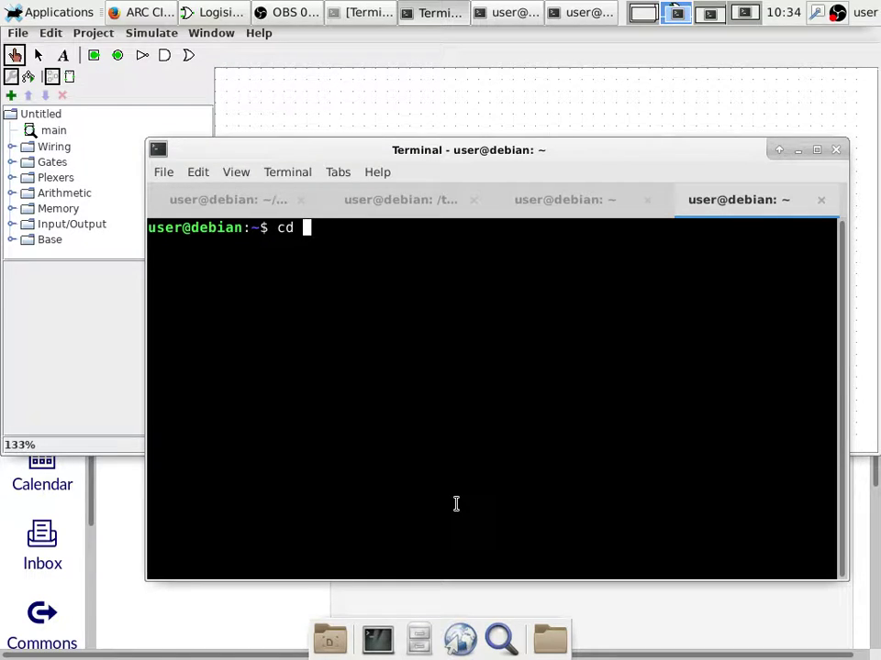
text(log)
key(BackSpace)
key(BackSpace)
key(BackSpace)
text(Dw)
key(BackSpace)
text(ow)
key(Tab)
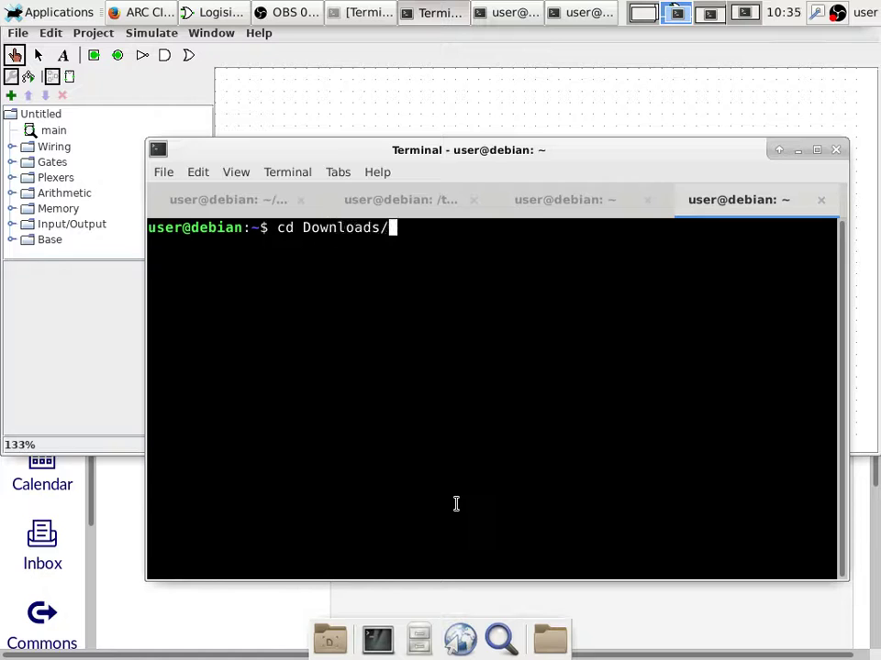
Run the change to the Downloads directory, go into its logisim folder and list the contents.
key(Return)
text(cd )
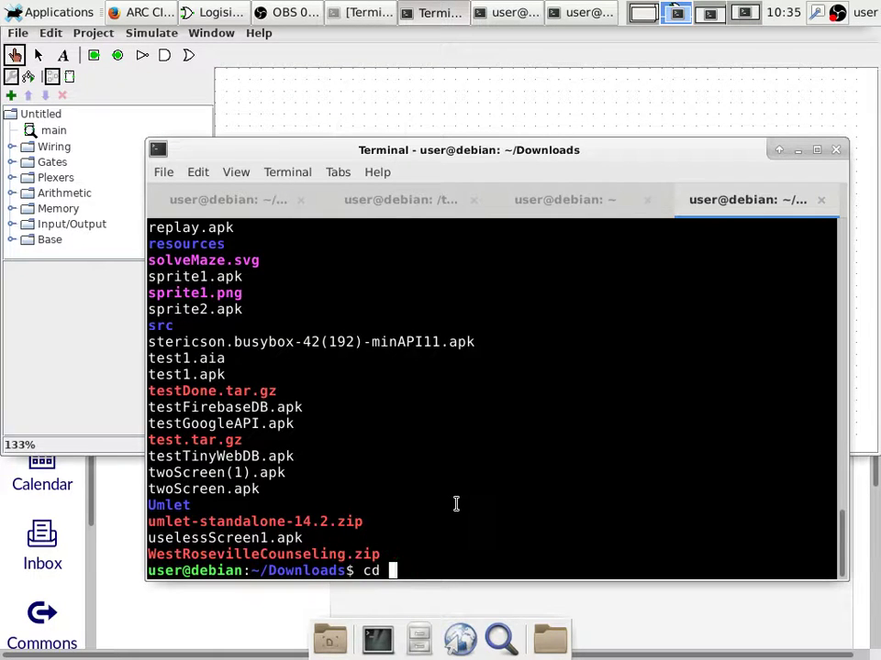
text(logisim)
key(Return)
text(ls)
key(Return)
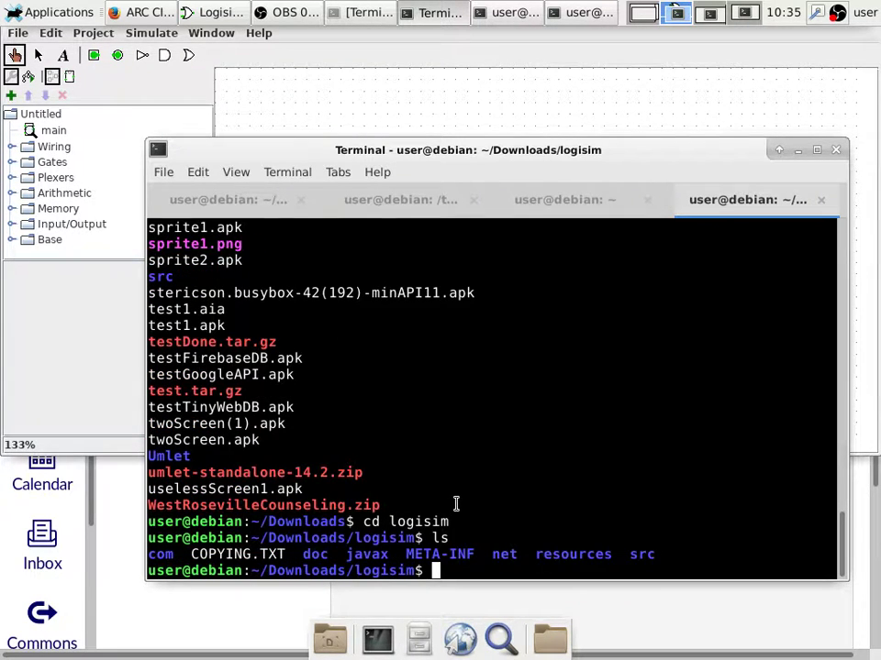
Change to the doc subdirectory of logisim and list its contents.
text(cd d)
key(Tab)
key(Return)
text(ls)
key(Return)
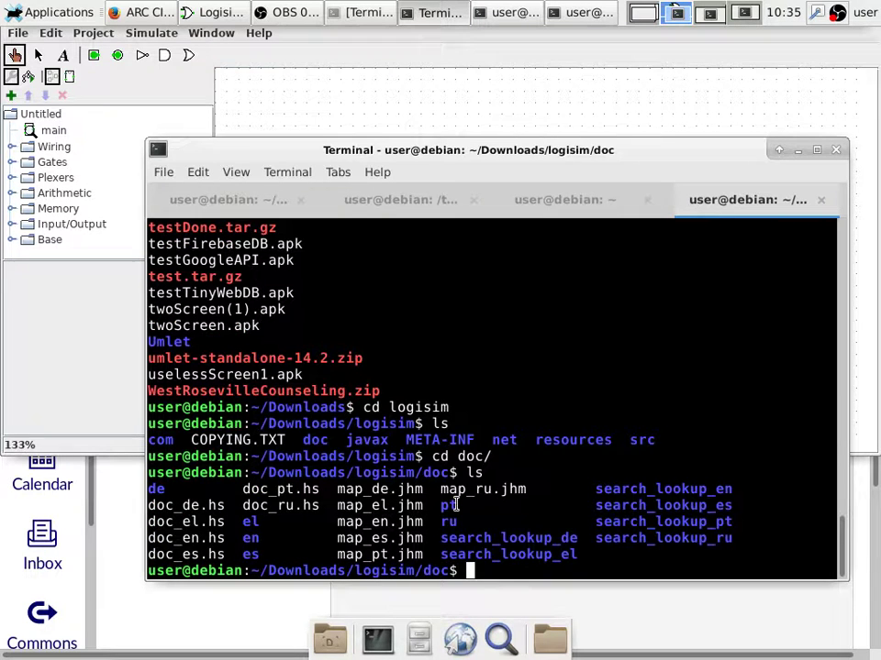
Change to the English documentation folder en and list its contents.
text(cd en)
key(Return)
text(ls)
key(Return)
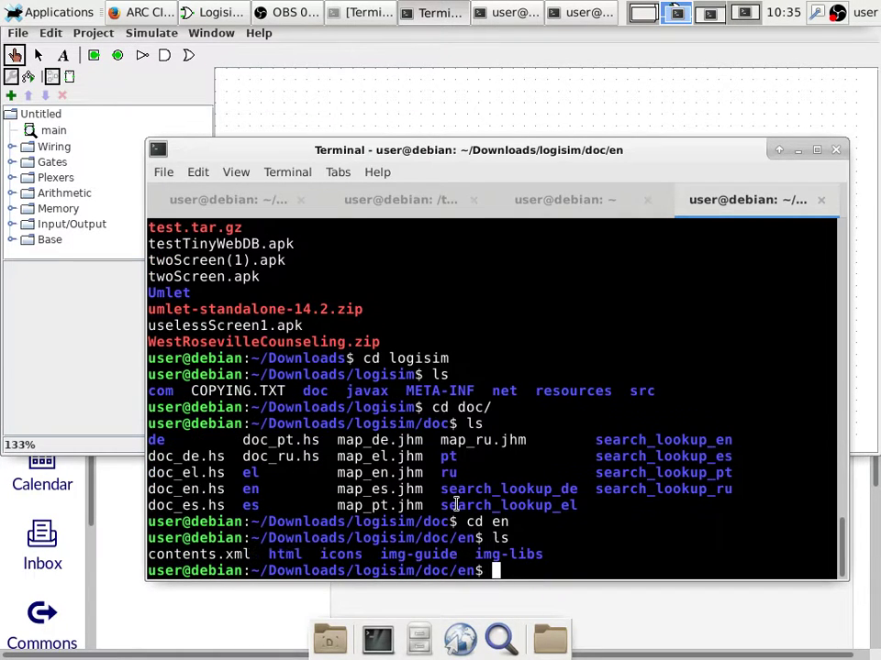
Change to the html folder and open its index page in Firefox from the terminal.
text(cd ht)
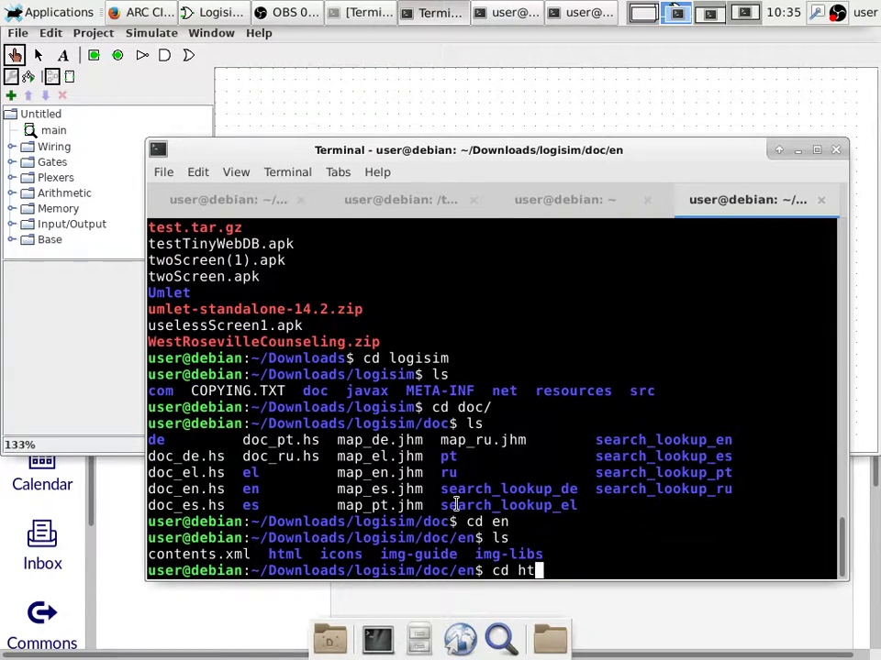
key(Tab)
key(Return)
text(firefox in)
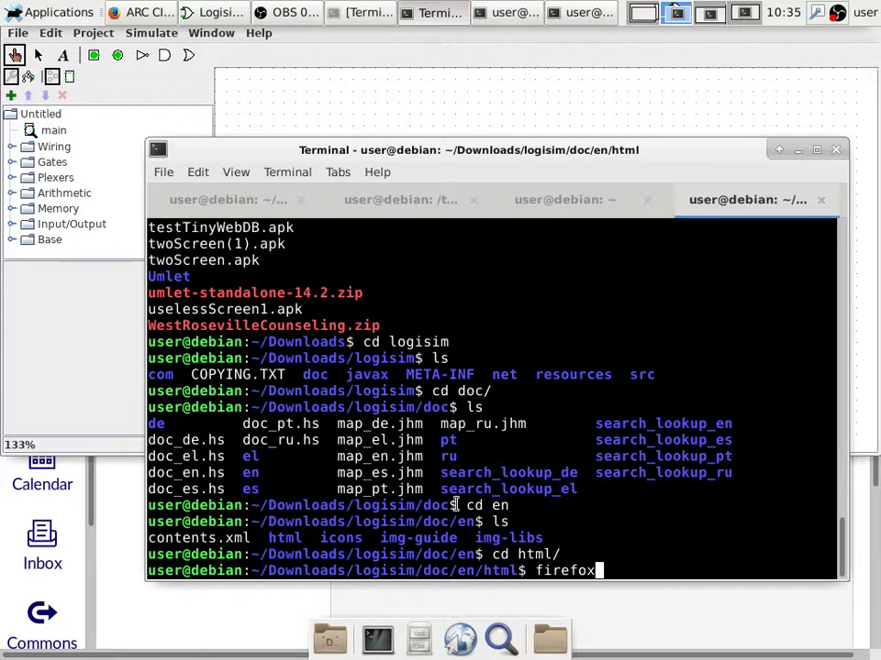
key(Tab)
key(Return)
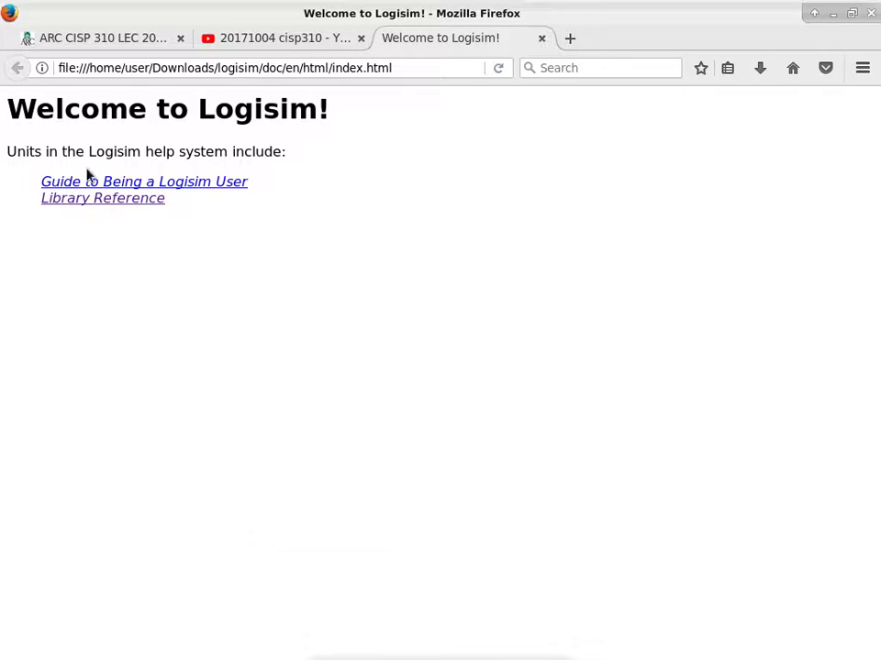
Open the Library Reference and read the Multiplexer page from the Plexers library.
click(137, 200)
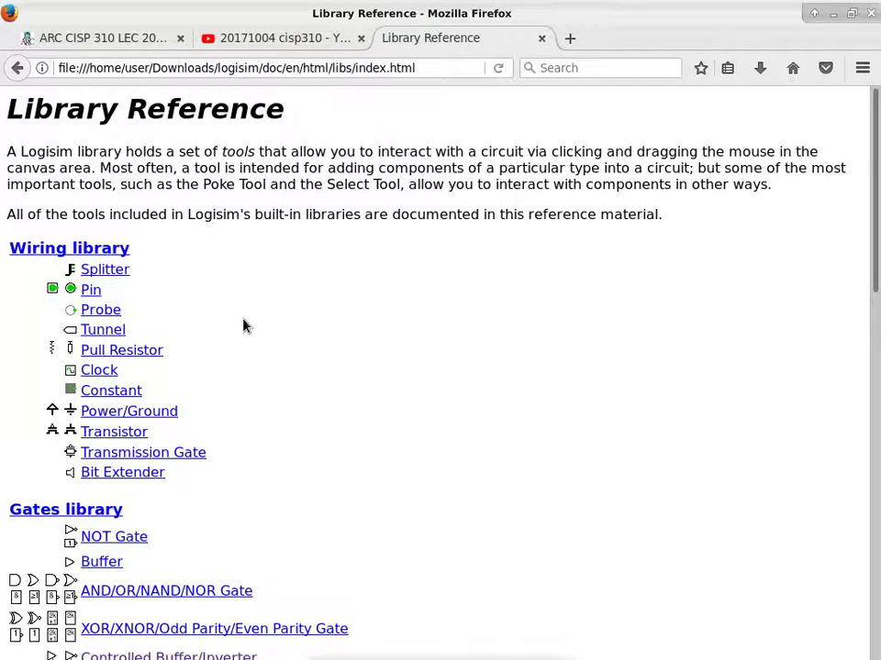
scroll(243, 323, down, 5)
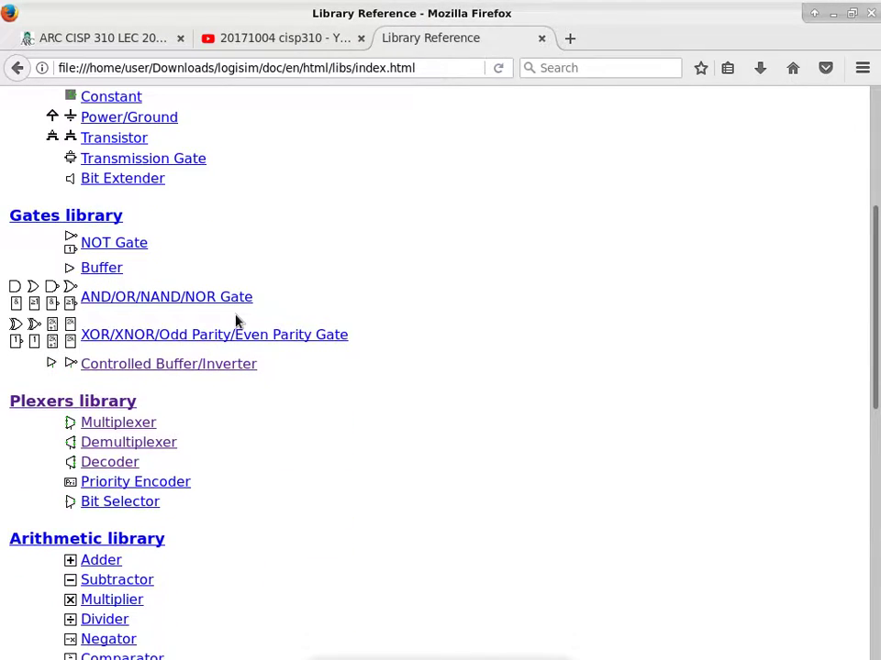
scroll(350, 436, down, 1)
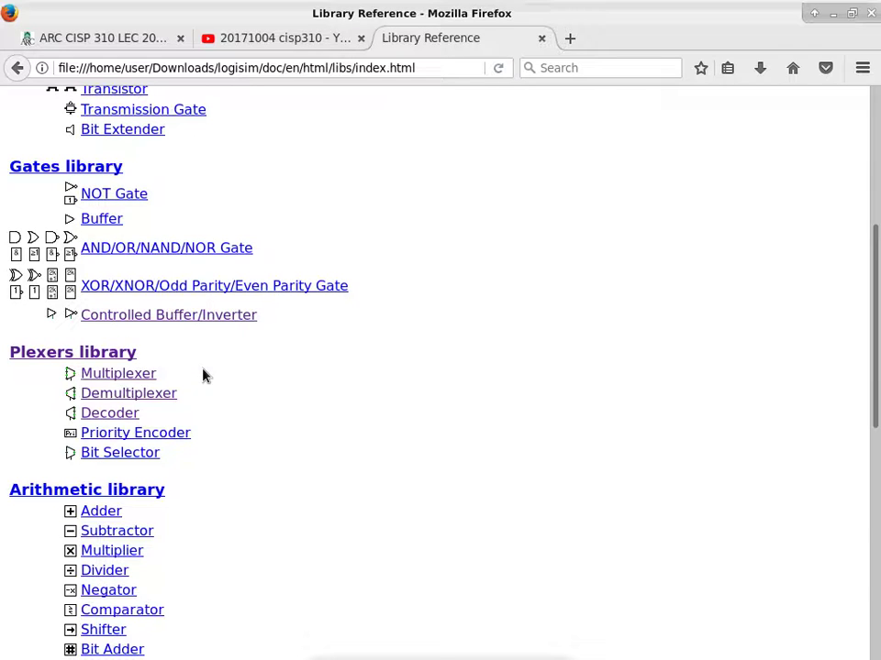
click(135, 375)
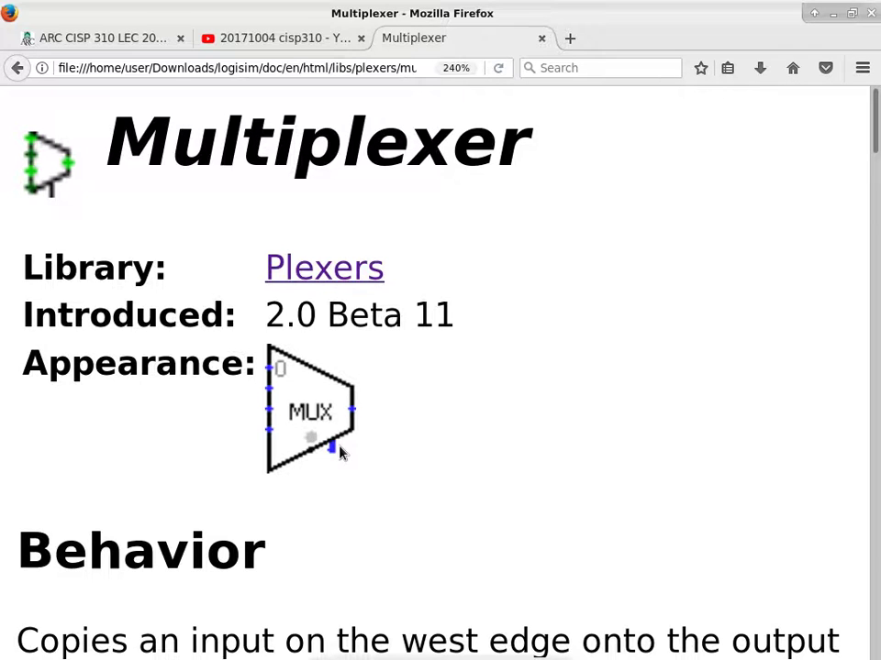
Read the Demultiplexer and Decoder pages of the Plexers library, returning to the Library Reference after each.
click(16, 68)
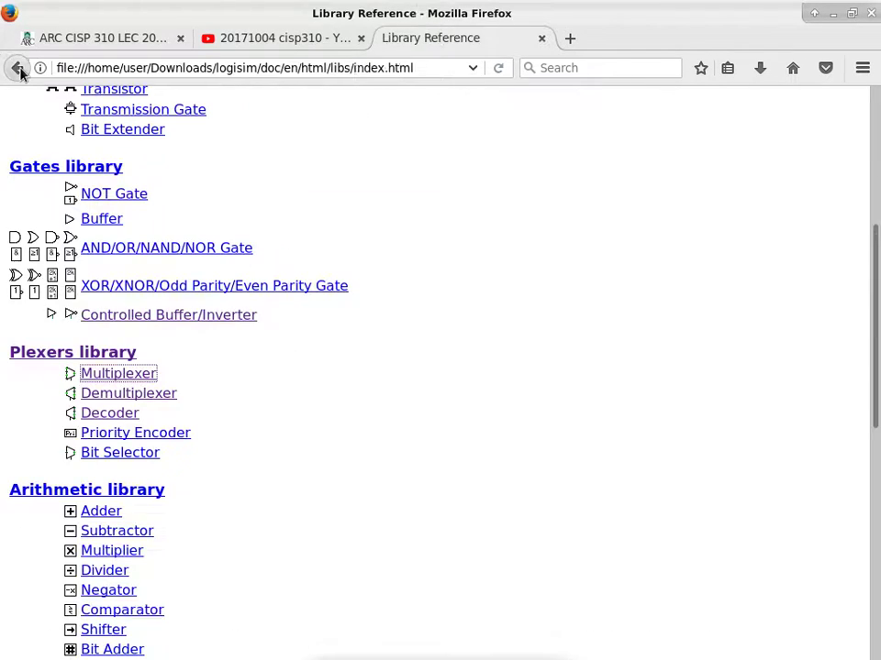
click(142, 400)
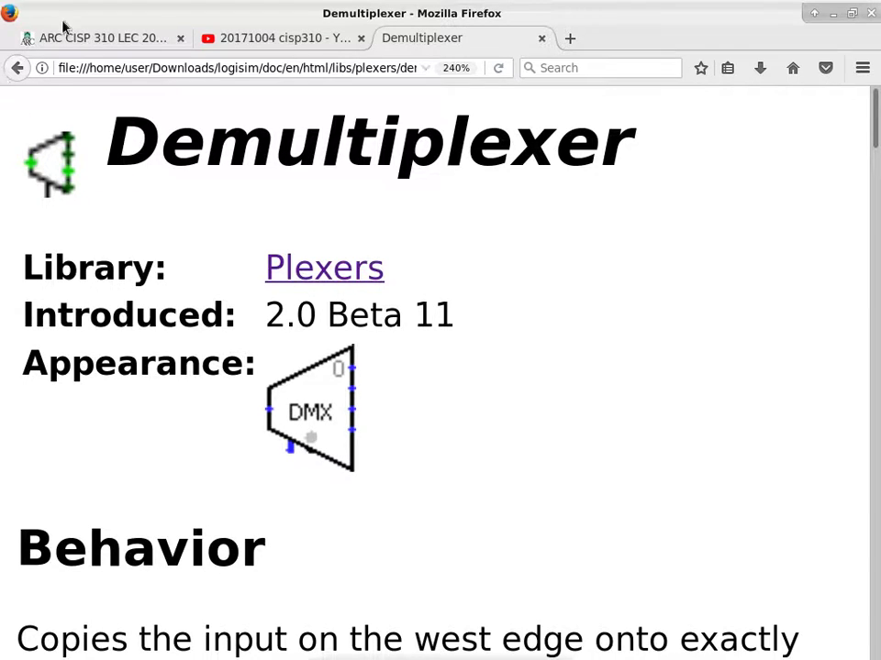
click(17, 68)
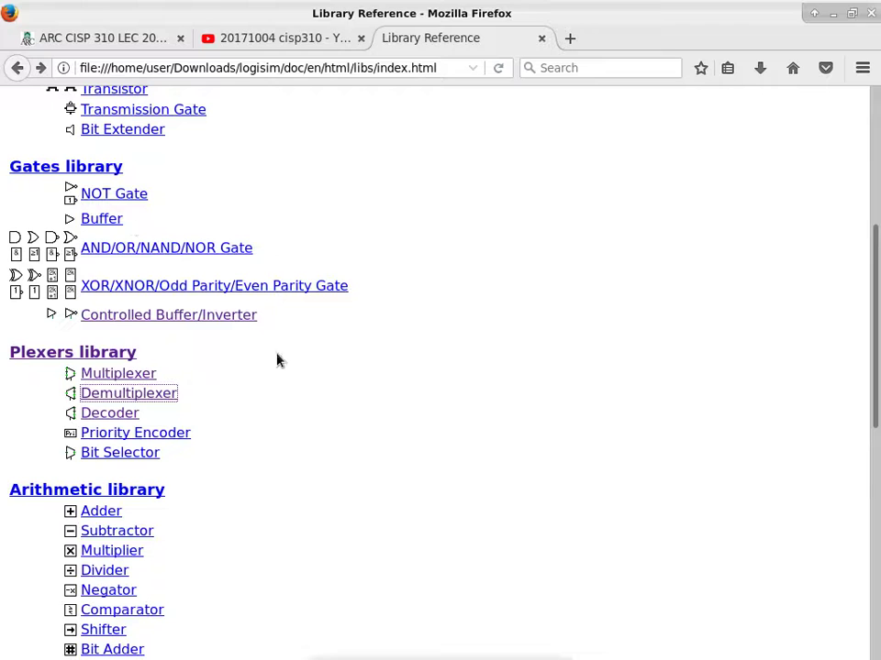
click(103, 415)
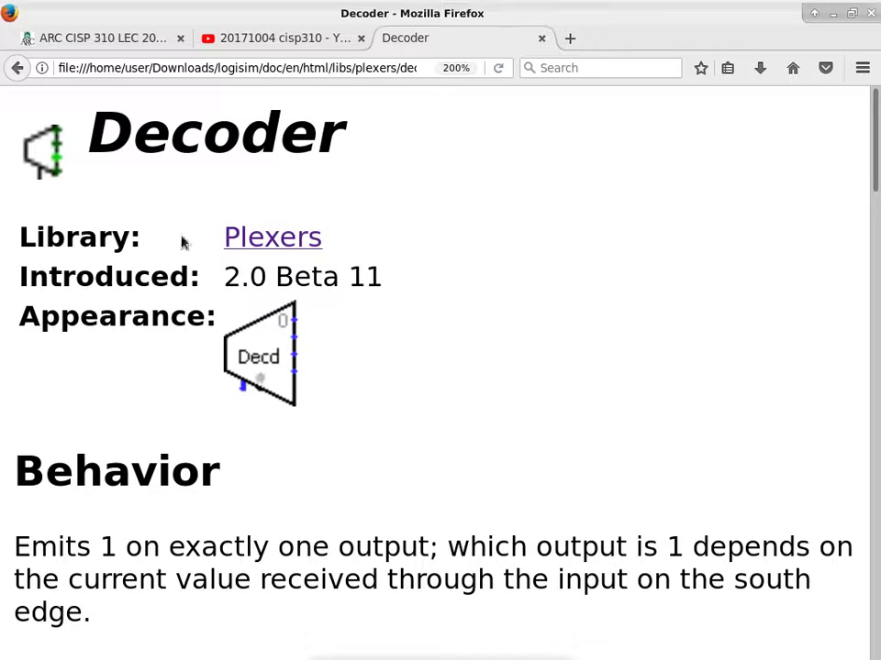
click(16, 69)
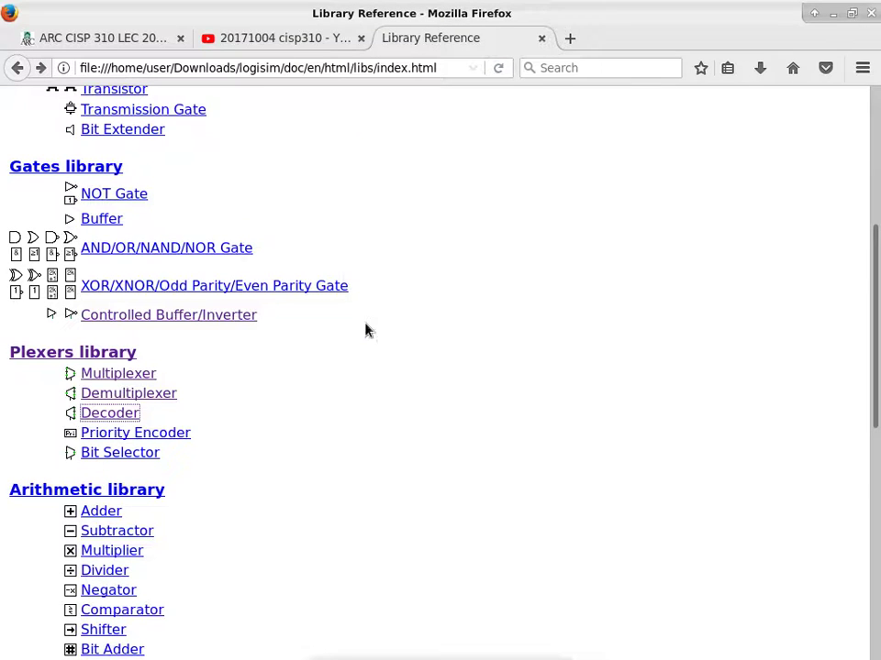
scroll(337, 407, down, 1)
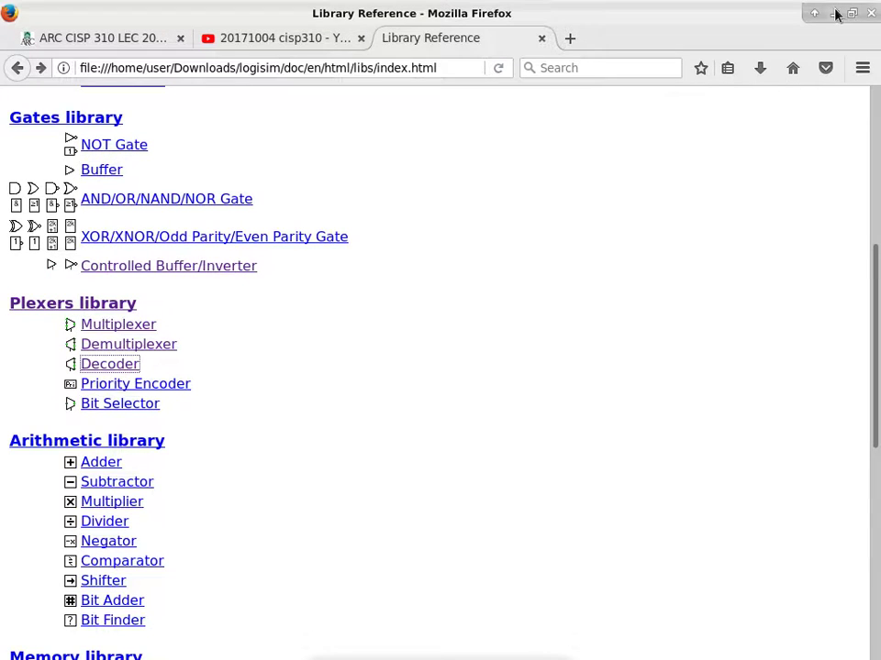
Check the stream status in OBS, then return to the Library Reference in Firefox.
mouse_move(315, 8)
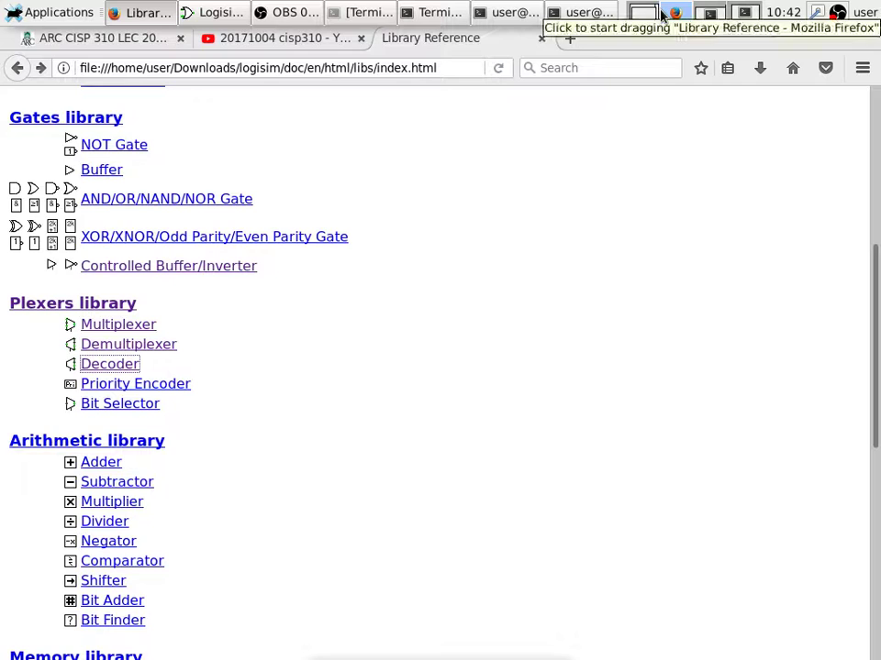
click(279, 12)
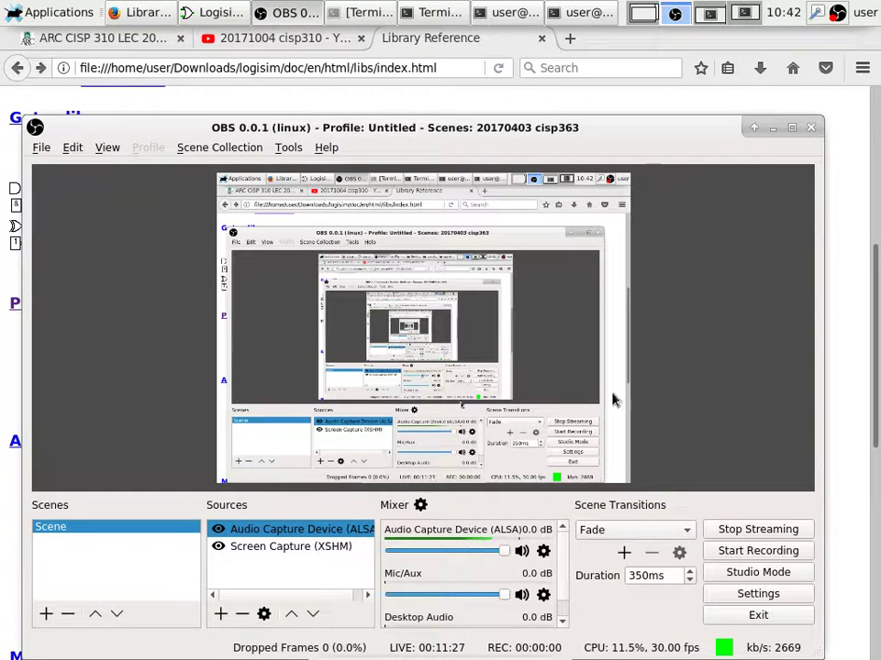
click(809, 16)
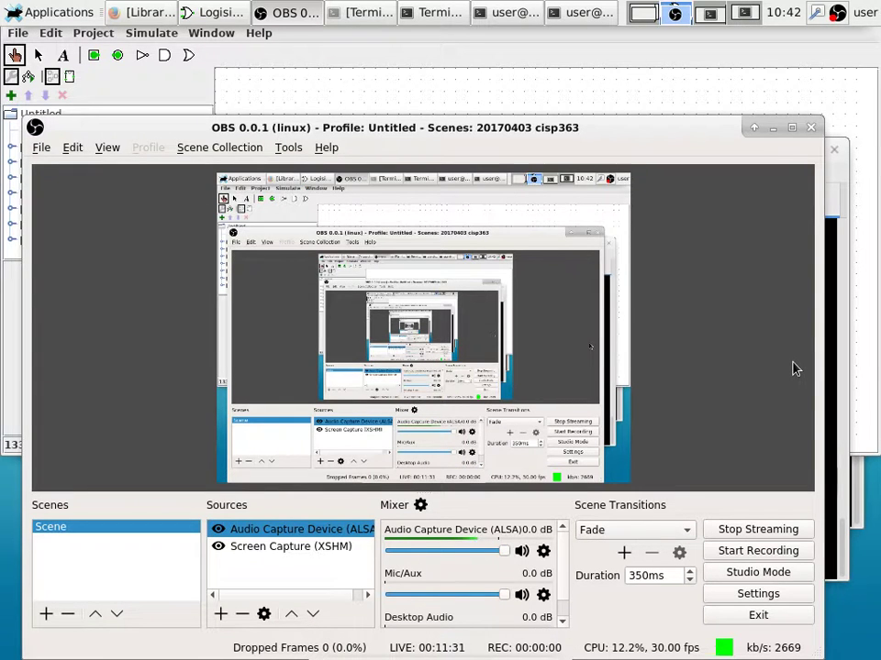
click(143, 12)
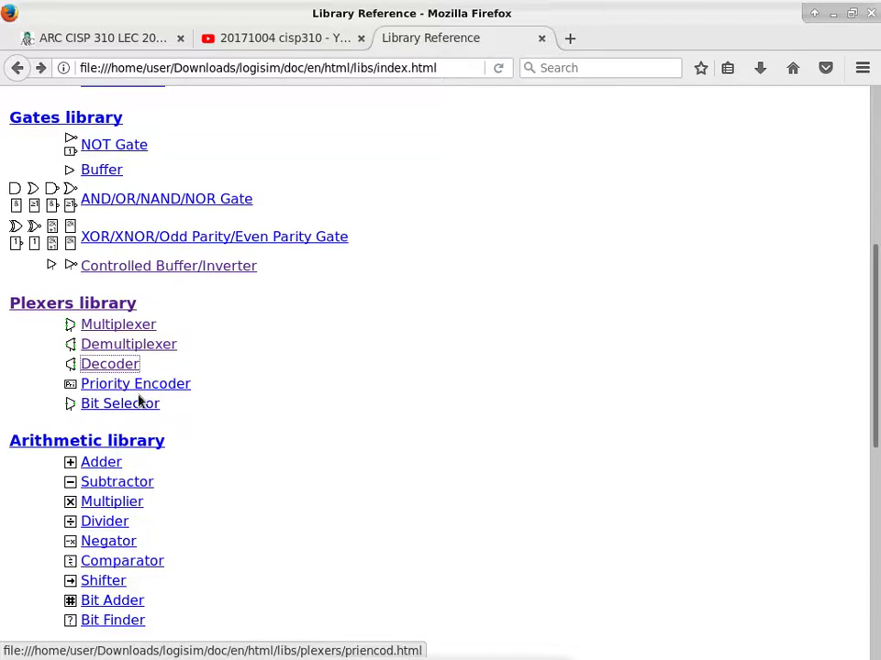
Find the Memory library in the Library Reference and open its RAM page.
scroll(142, 395, up, 1)
scroll(146, 387, down, 3)
scroll(151, 384, down, 4)
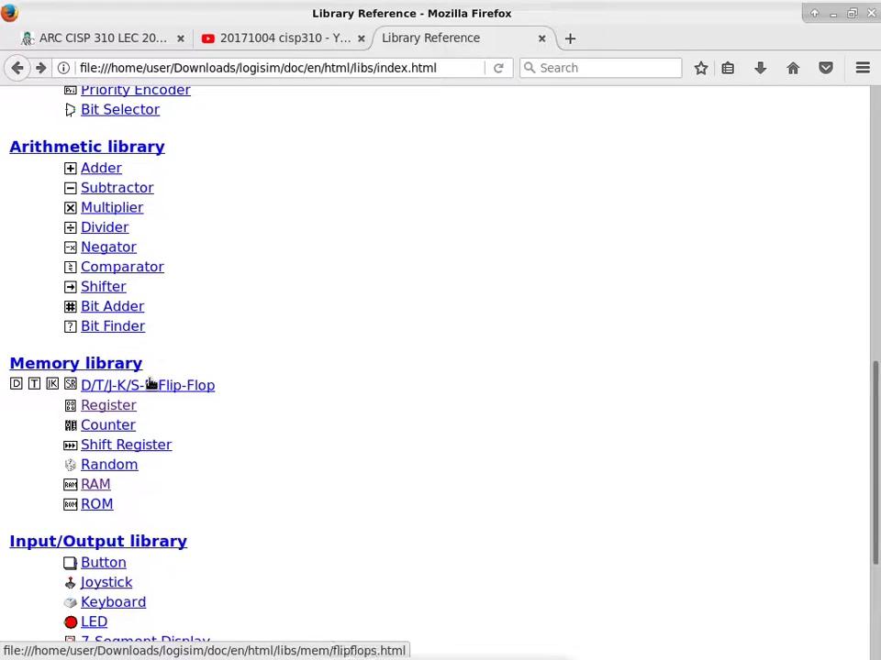
click(96, 488)
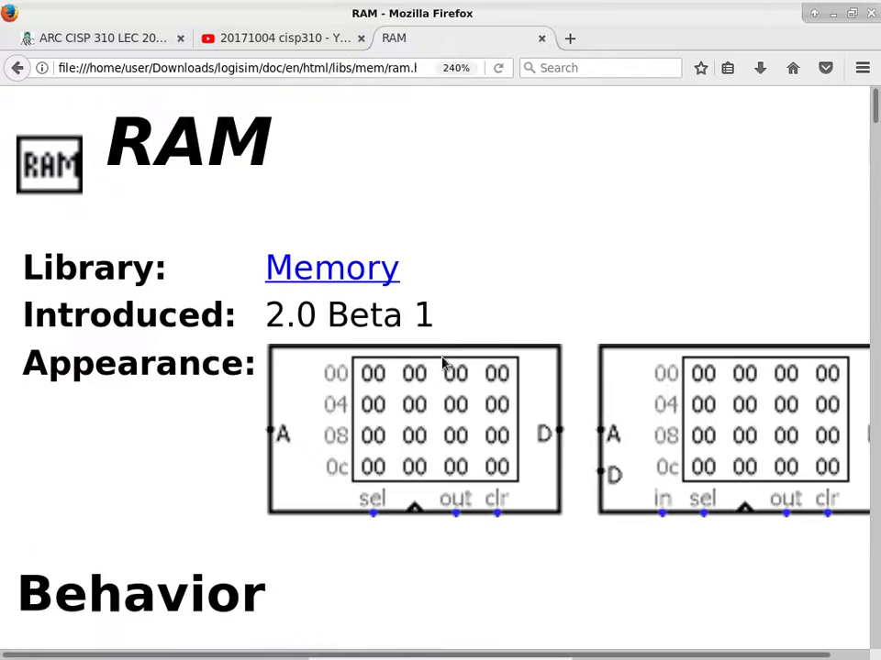
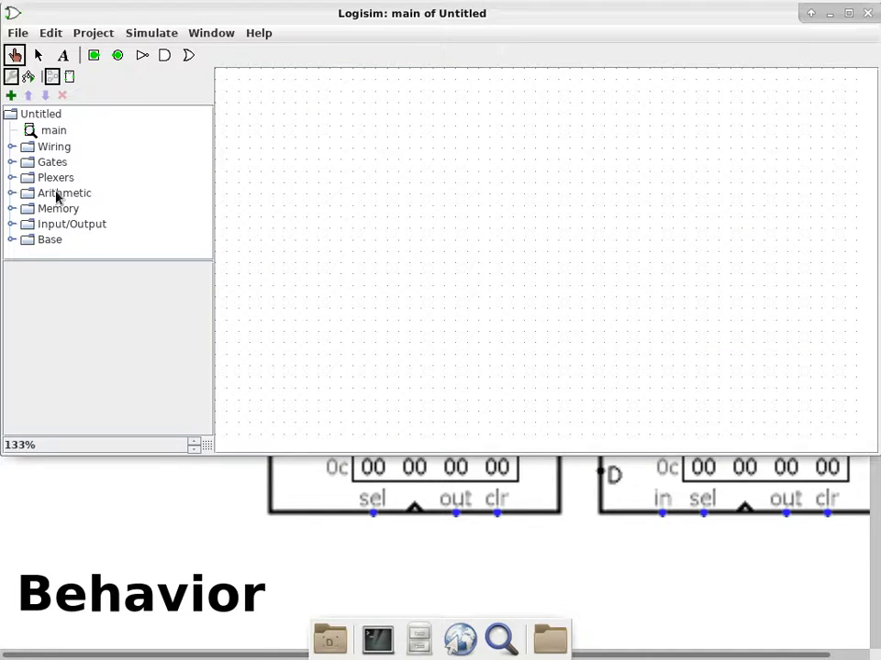
In Logisim, place a RAM component from the Memory library near the middle of the main circuit.
click(11, 210)
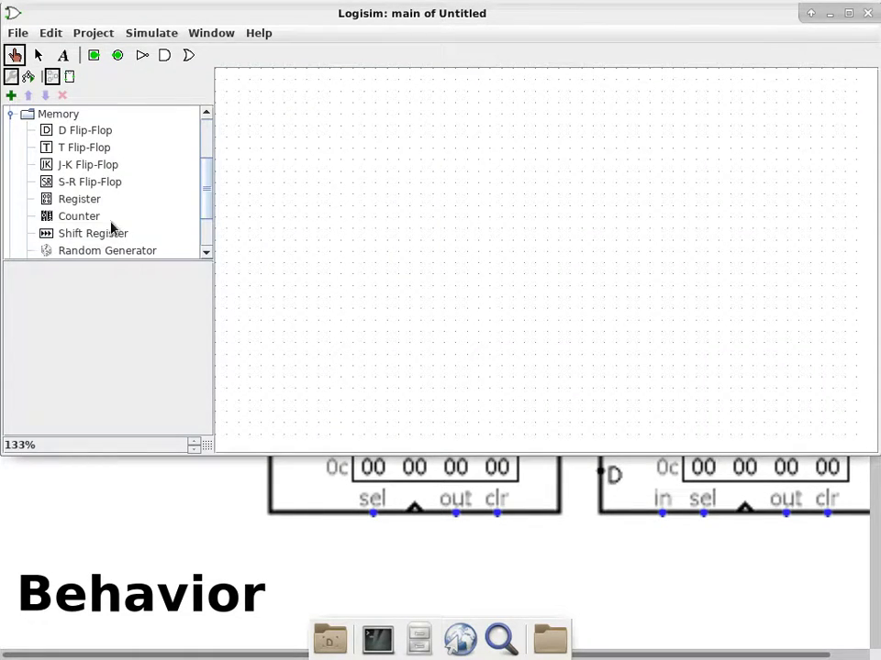
scroll(114, 225, down, 3)
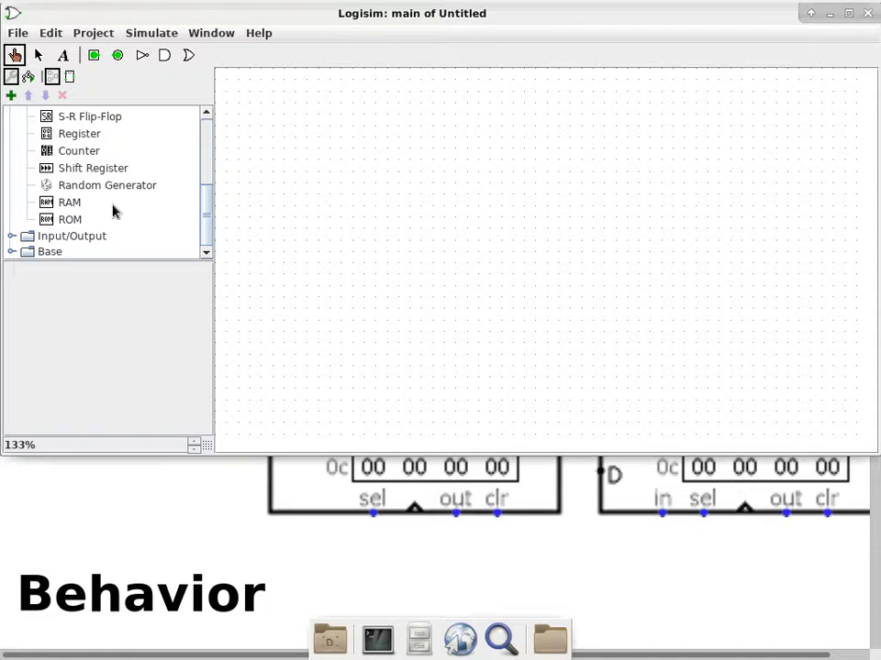
click(68, 203)
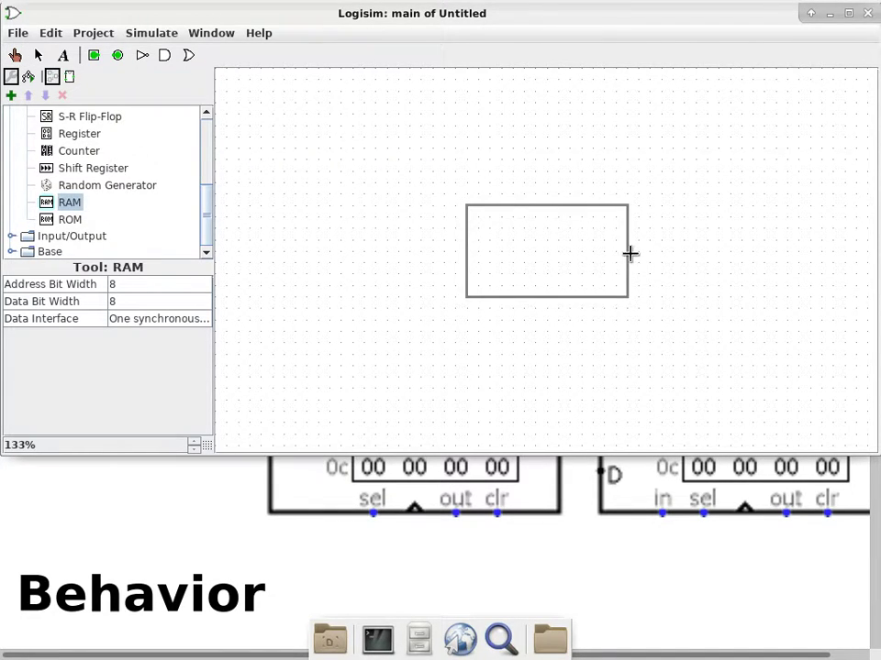
click(630, 253)
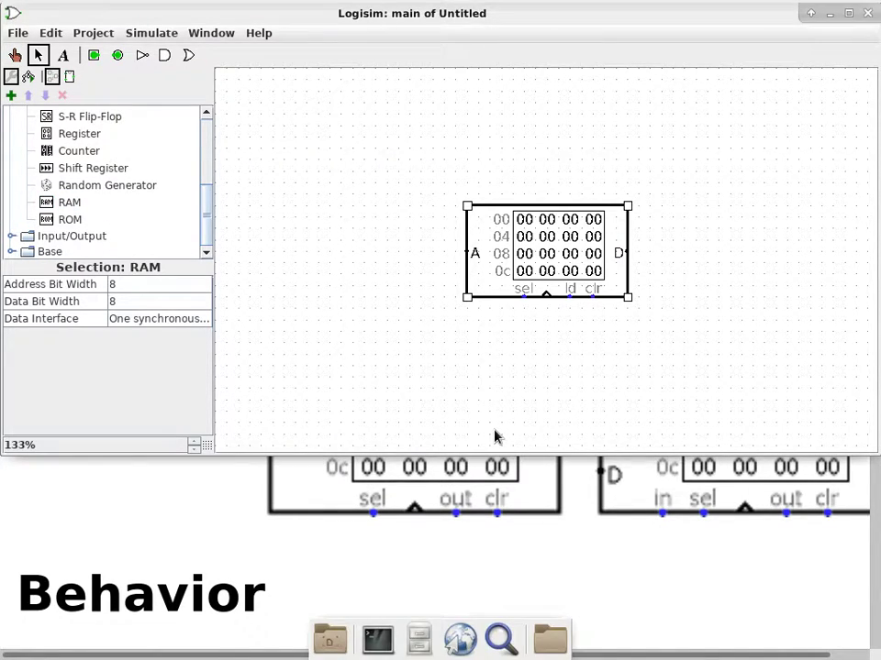
View the RAM component's contents in the Hex Editor, and close the editor.
click(520, 221)
right_click(539, 241)
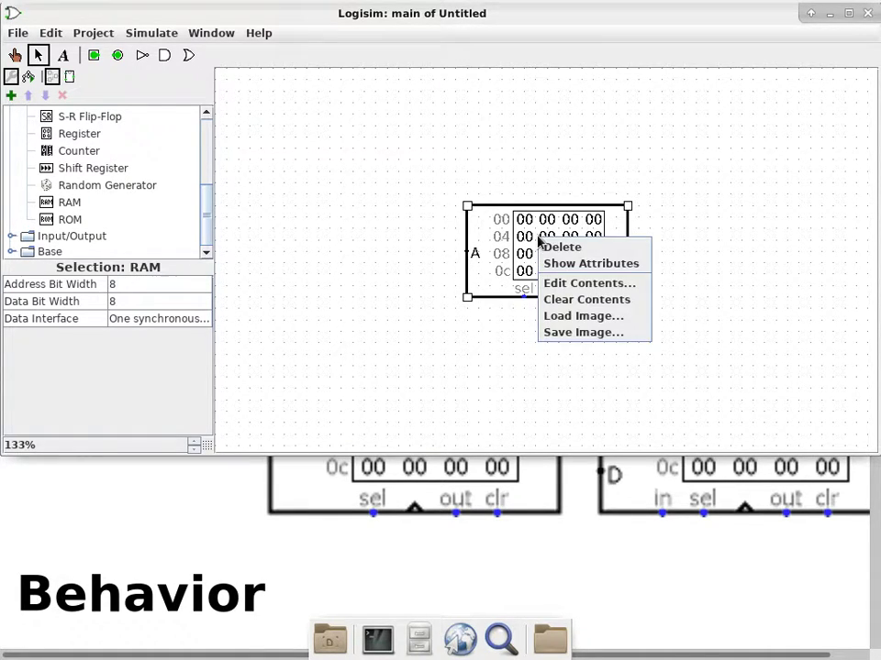
click(568, 293)
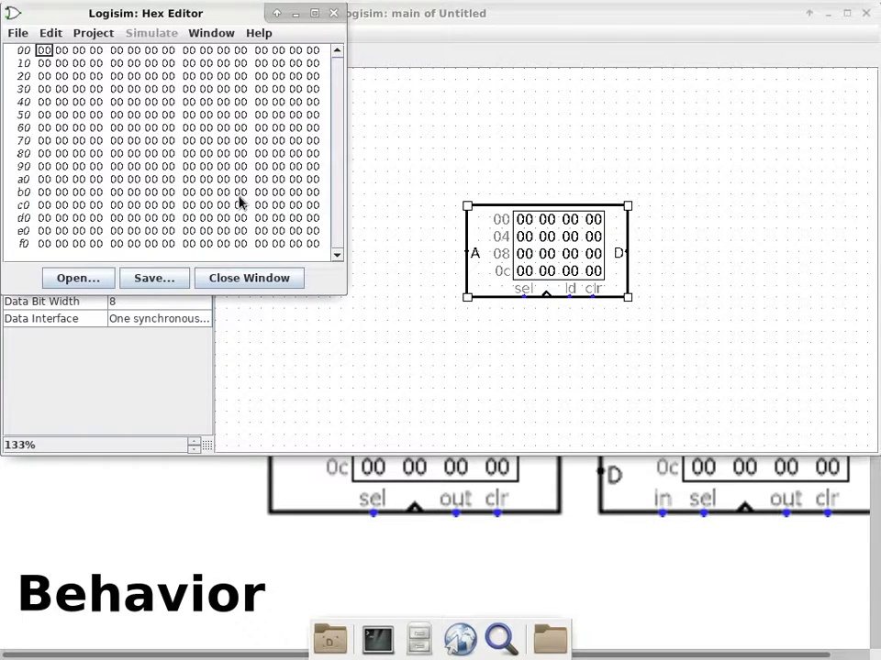
click(332, 14)
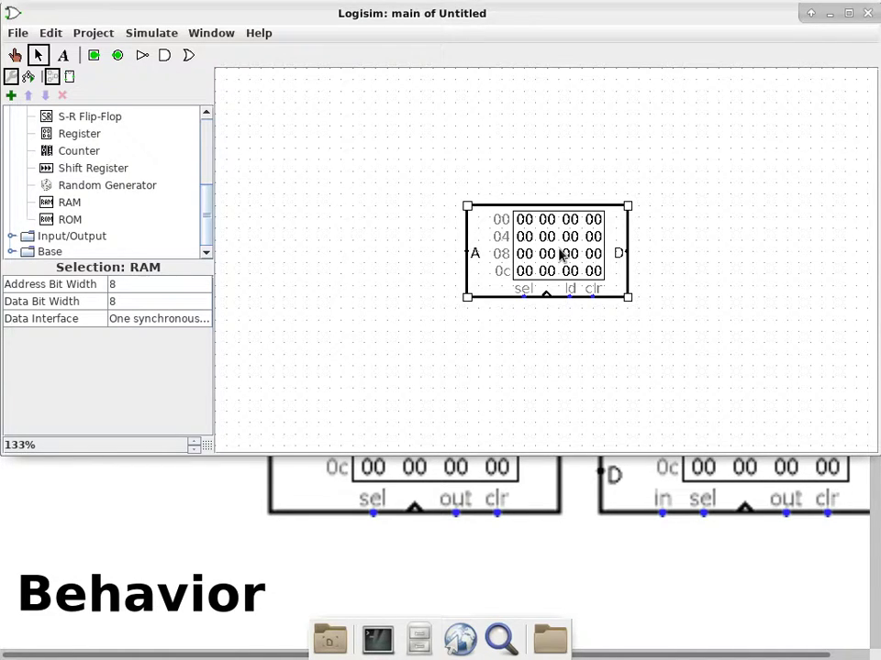
Review the RAM's available options for Data Interface, Data Bit Width and Address Bit Width, leaving them as they are.
click(134, 319)
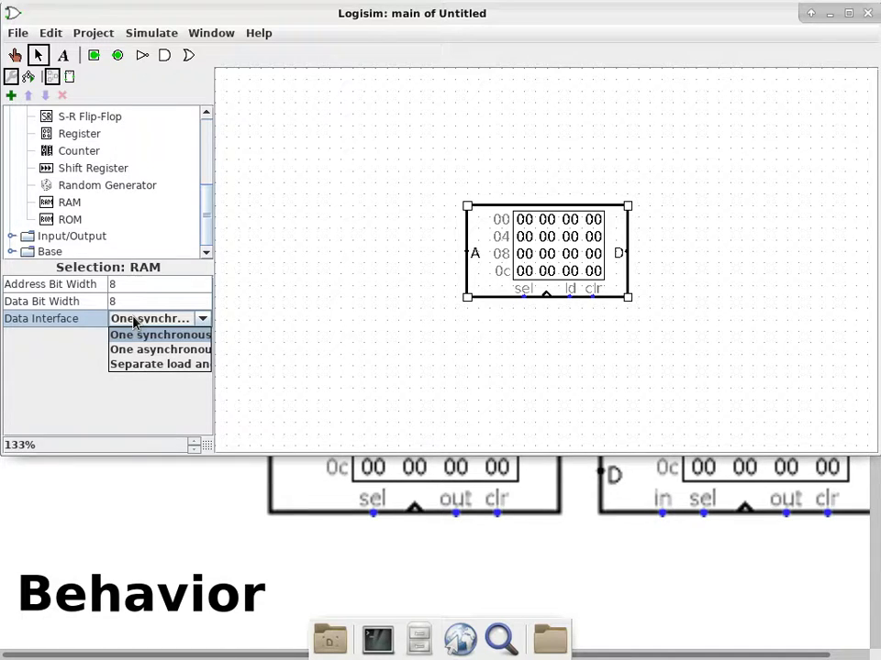
click(127, 302)
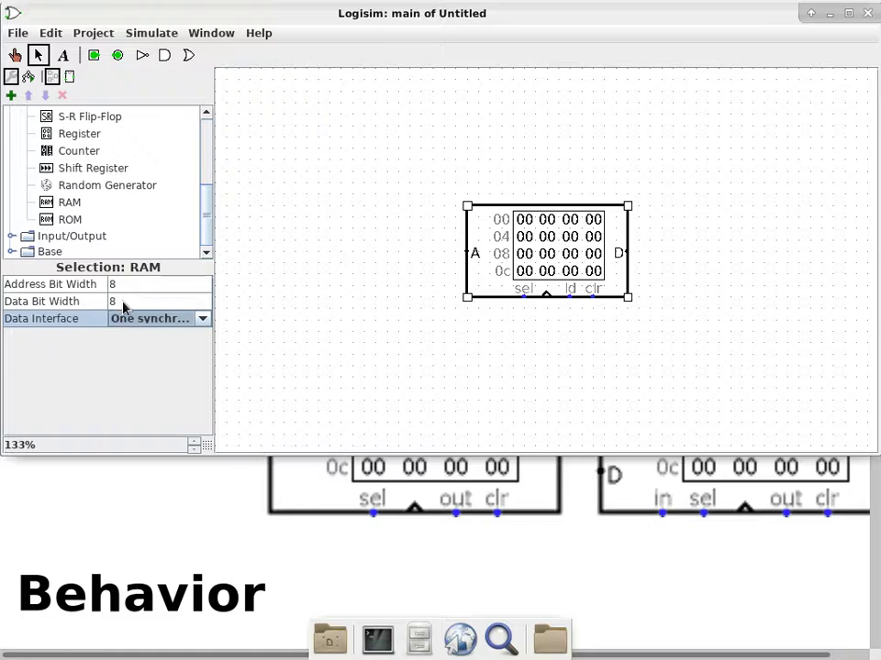
click(122, 304)
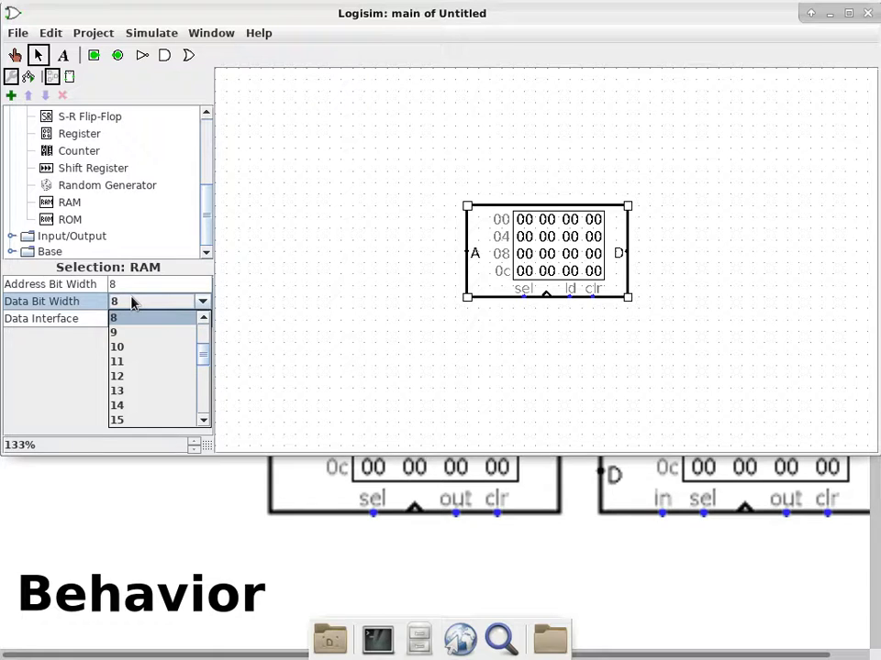
click(131, 284)
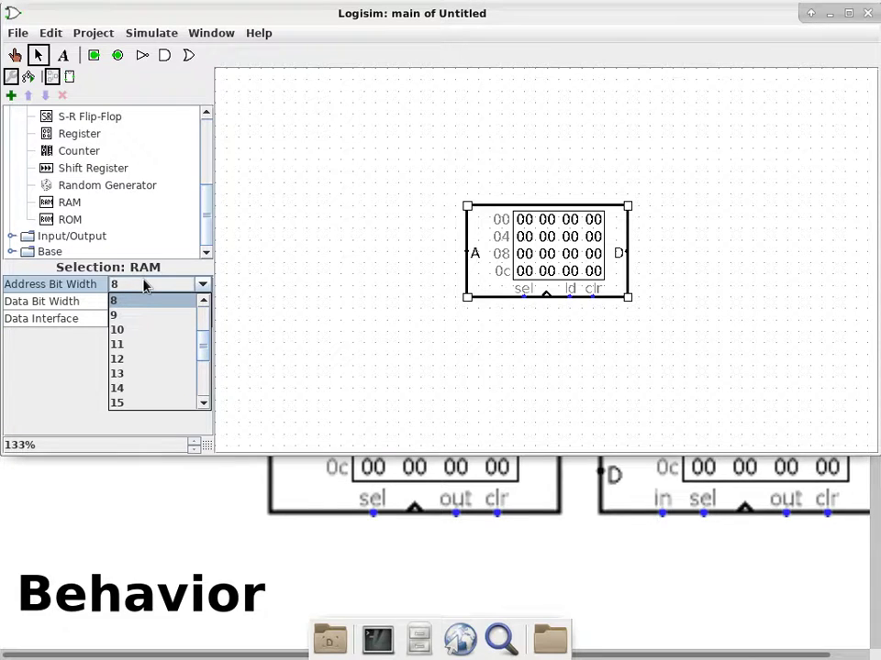
click(144, 286)
click(318, 260)
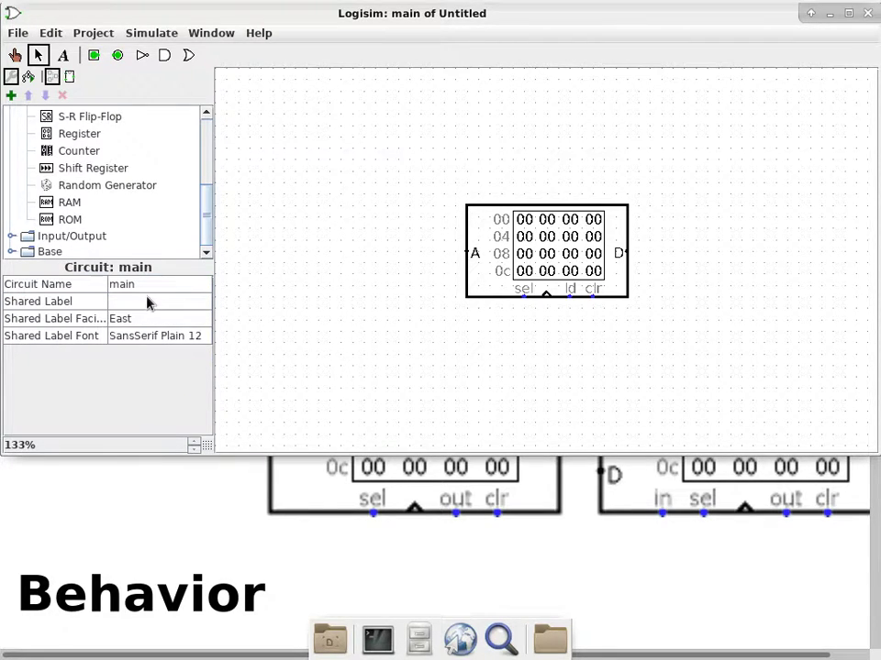
Place an input pin beside the RAM's address side, set it to 8 data bits, and wire it to A.
click(94, 55)
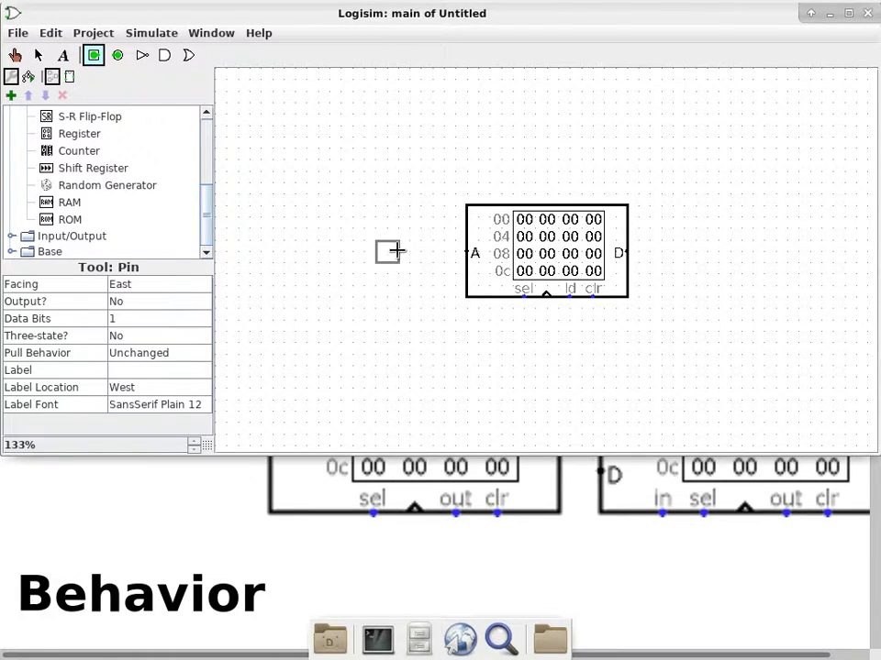
click(393, 250)
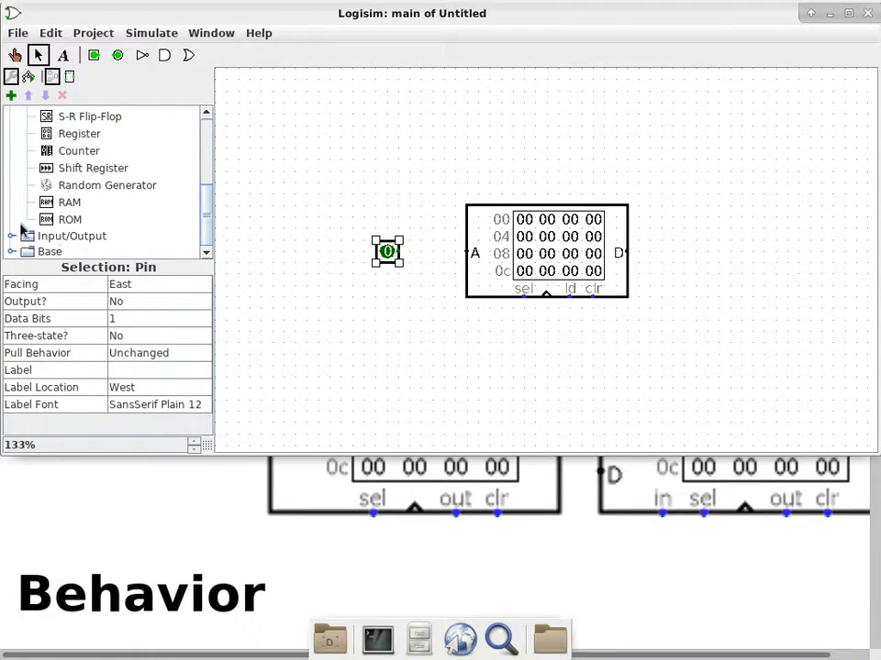
click(143, 320)
click(138, 436)
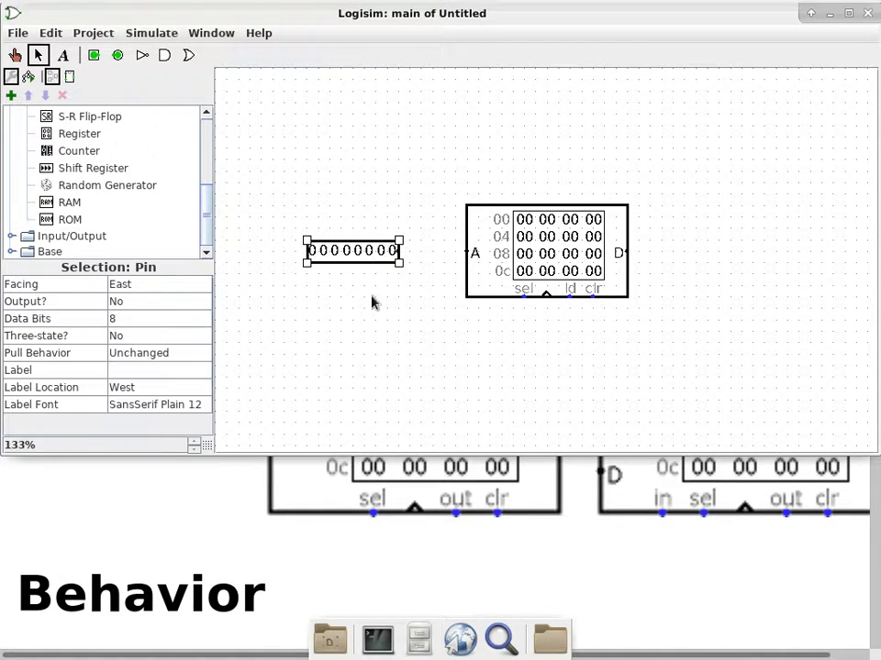
drag(399, 252, 467, 251)
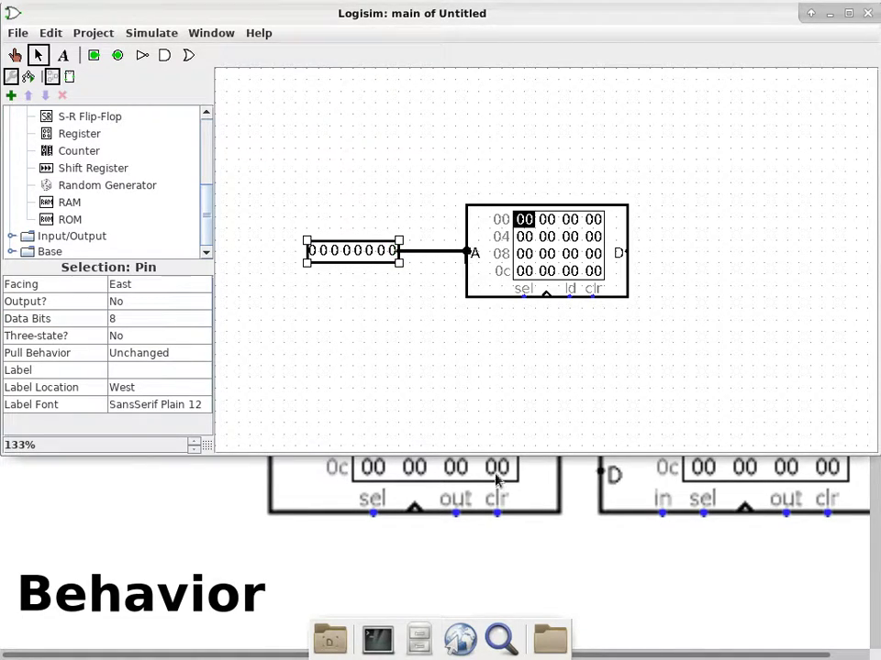
Add a 1-bit input pin below the address pin and wire it to the RAM's sel input.
click(93, 55)
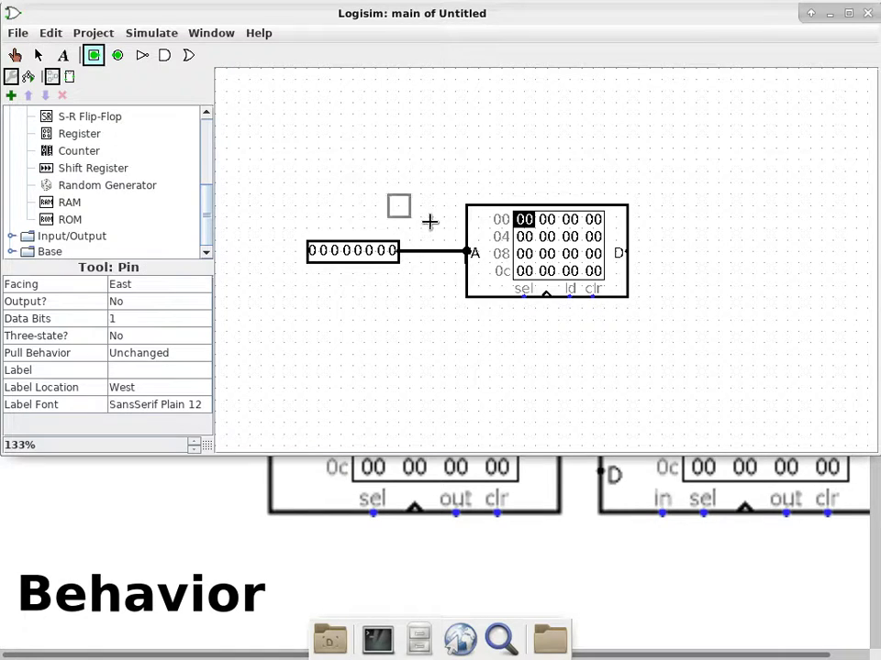
click(445, 320)
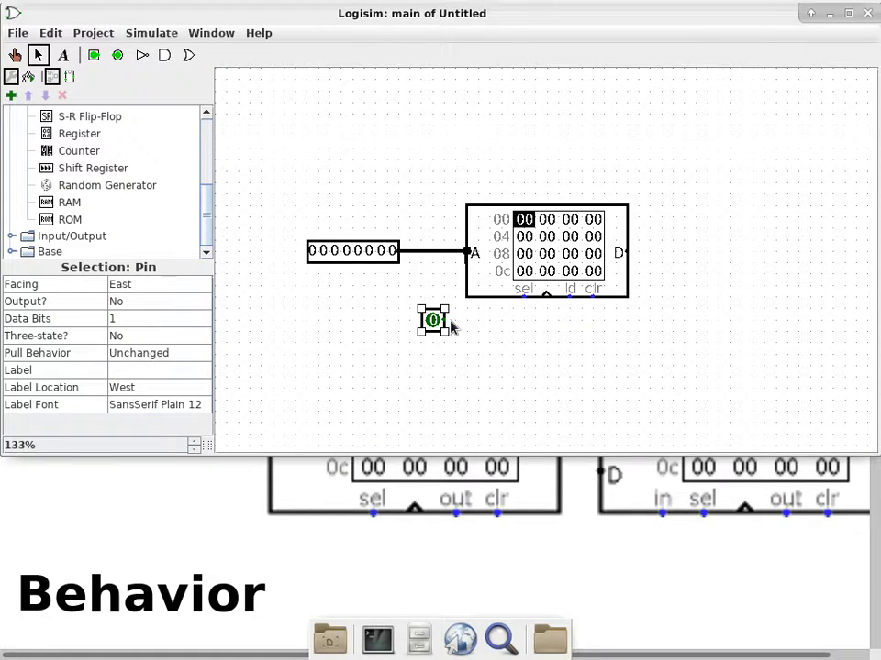
drag(449, 321, 527, 304)
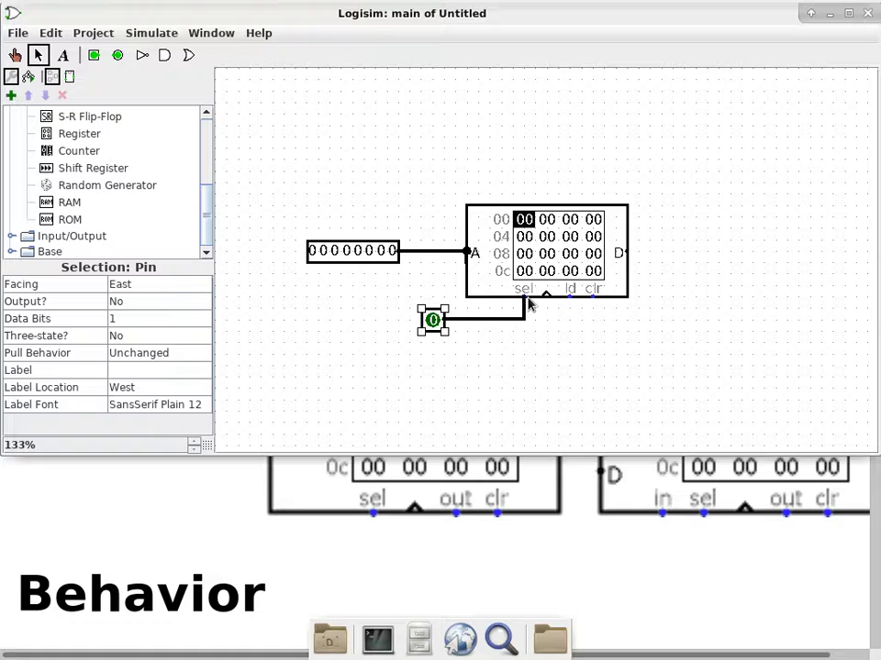
Add an output pin wired to the RAM's D port and set its data bits to 8.
click(118, 55)
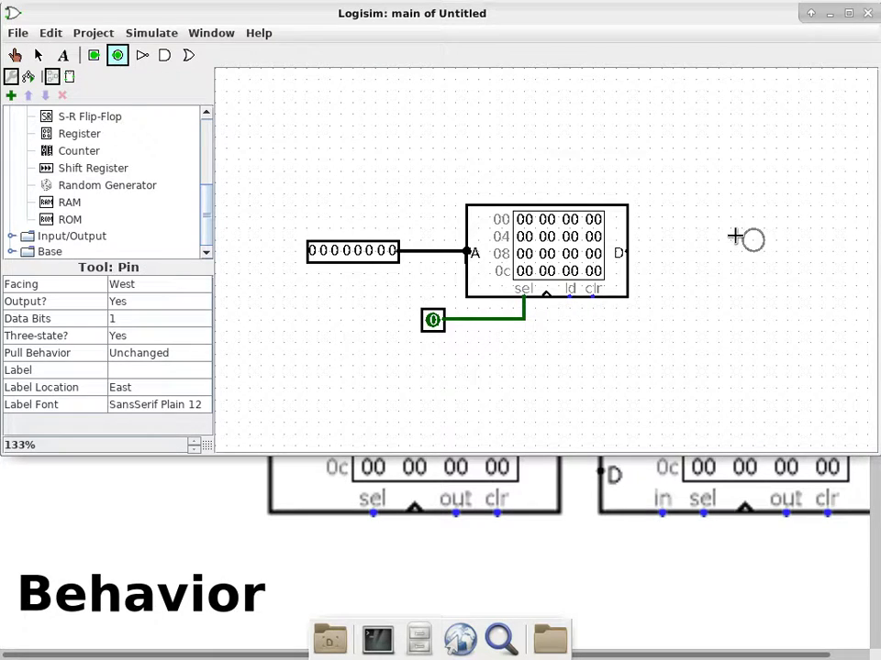
click(684, 251)
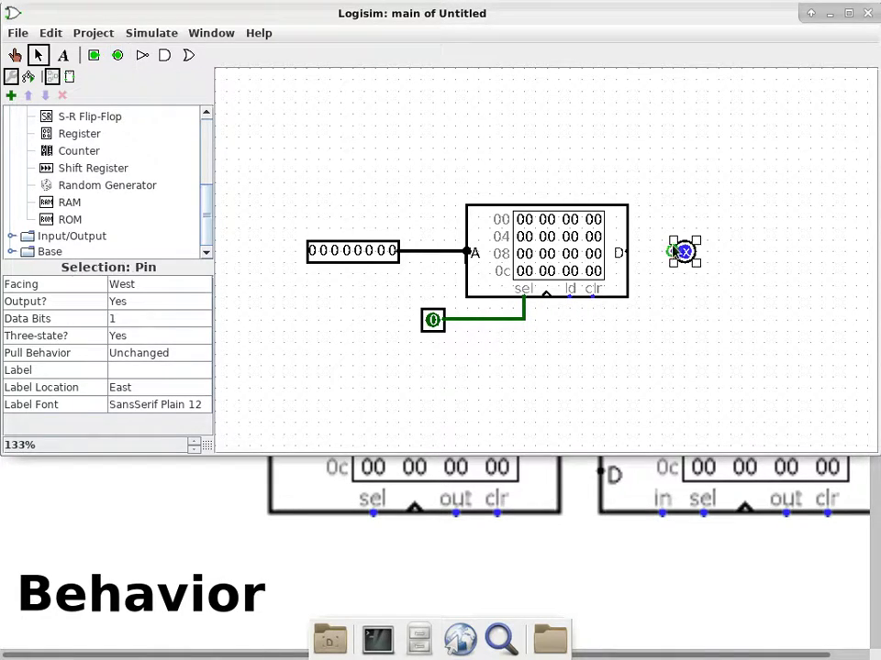
drag(625, 252, 658, 254)
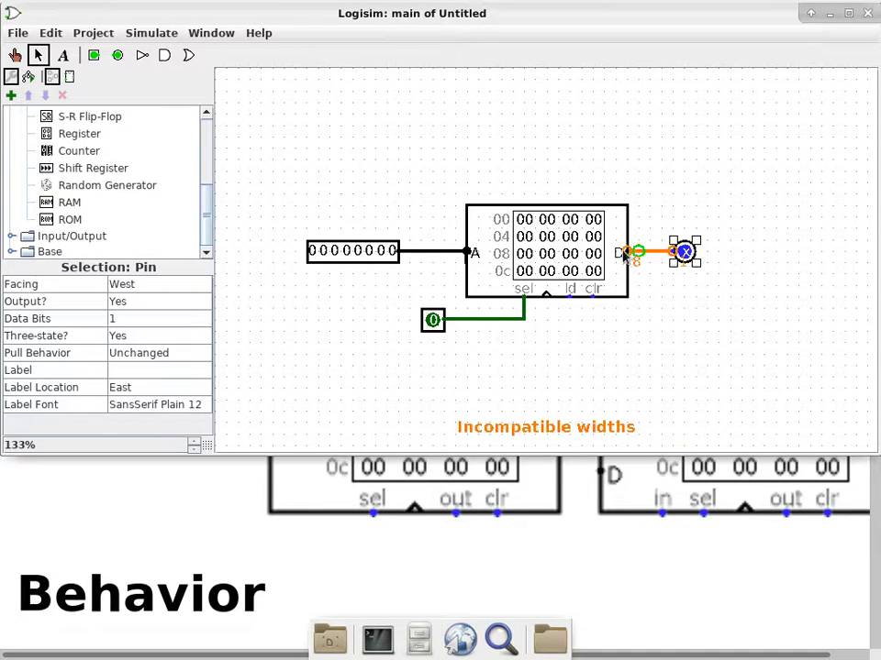
click(142, 321)
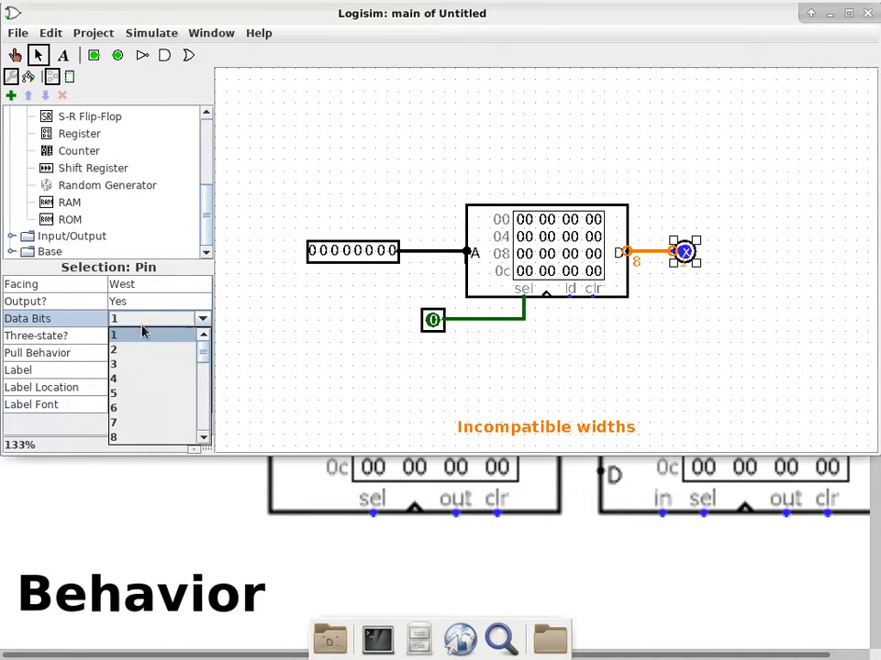
click(144, 436)
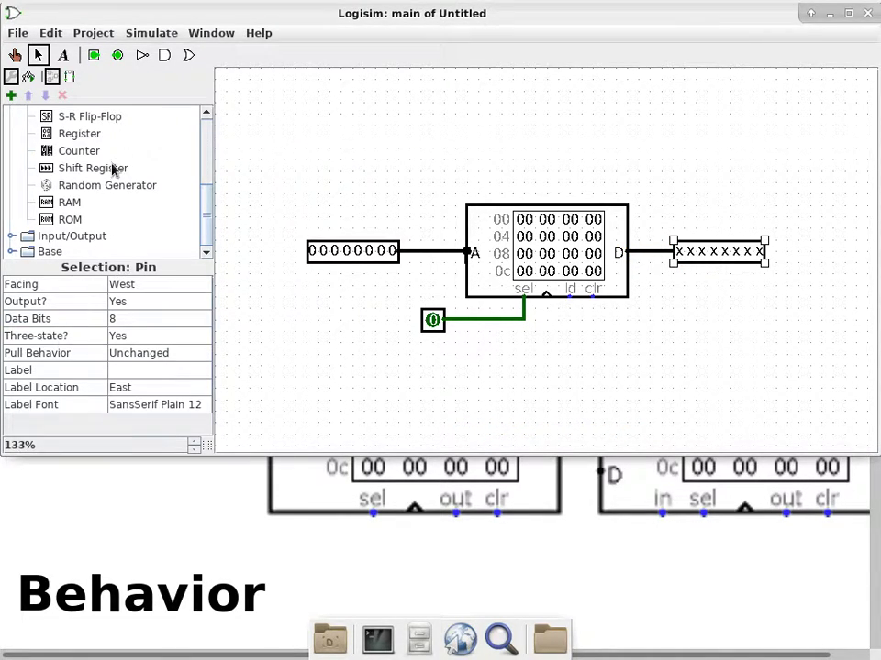
Place a Clock from the Wiring library below the sel pin and wire it to the RAM's clock input.
scroll(112, 175, up, 5)
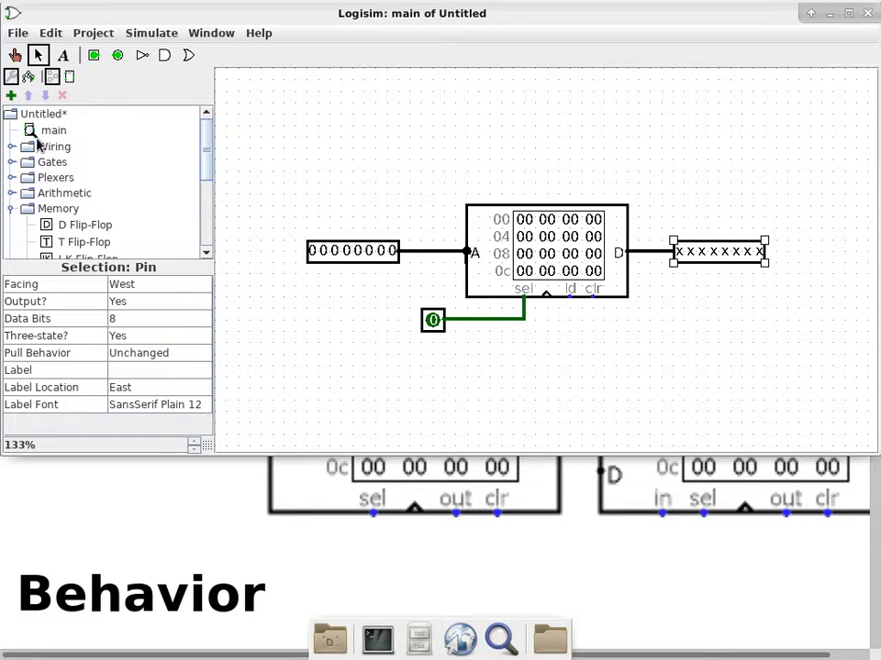
click(13, 147)
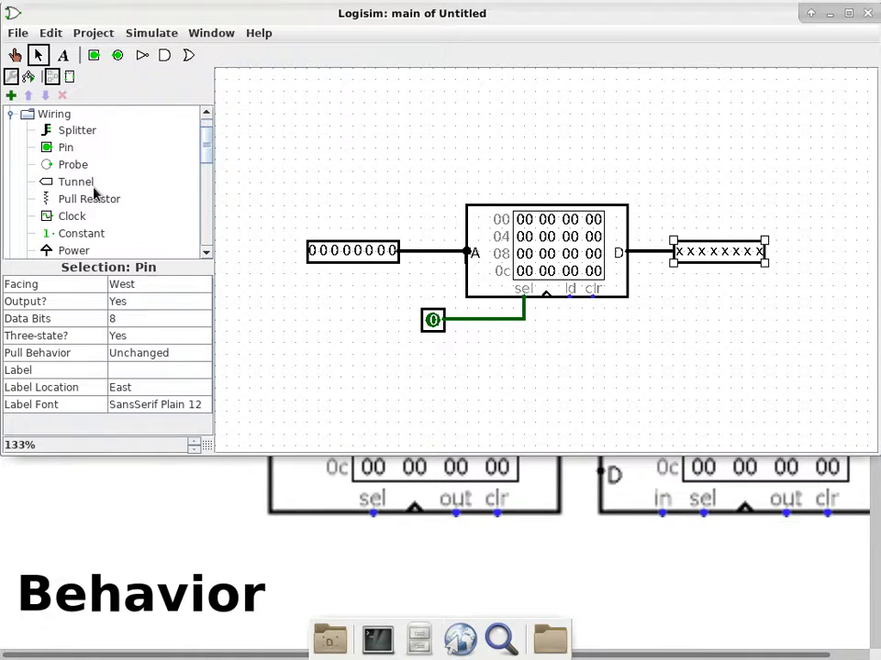
scroll(93, 191, down, 1)
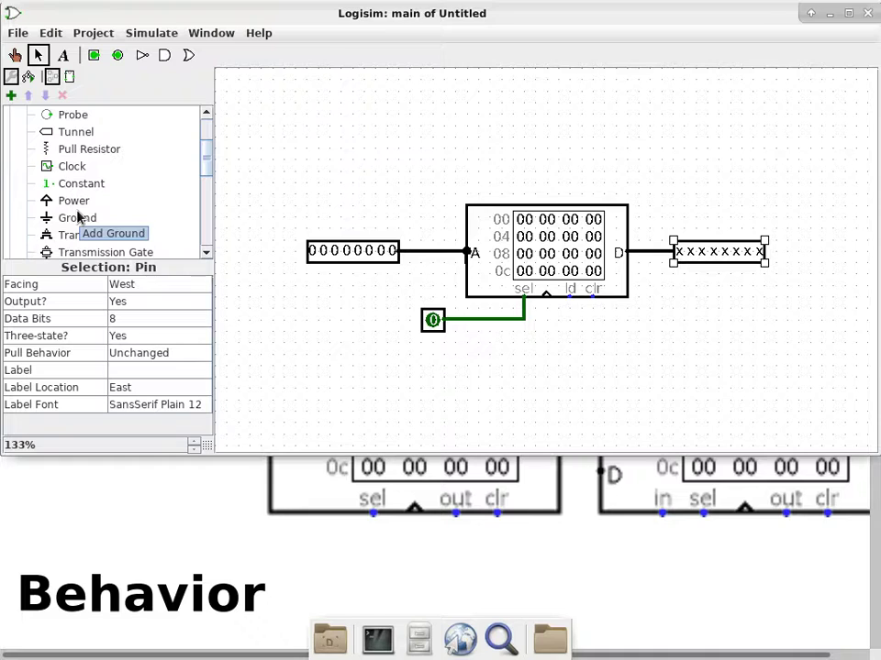
click(79, 168)
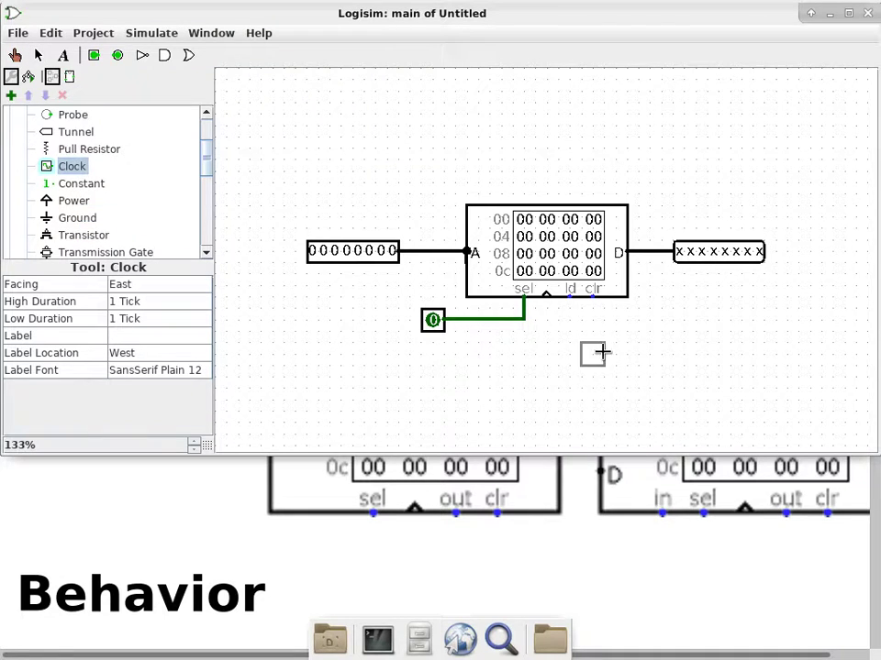
click(441, 353)
drag(446, 353, 547, 312)
Add a 1-bit input pin below the clock and wire it to the RAM's ld input.
click(93, 55)
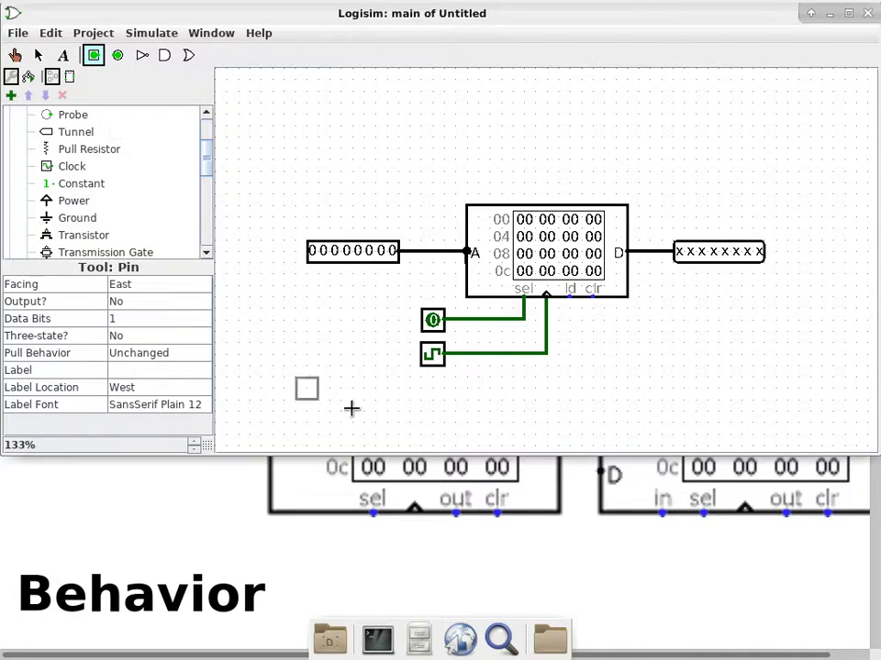
click(444, 387)
drag(446, 388, 569, 292)
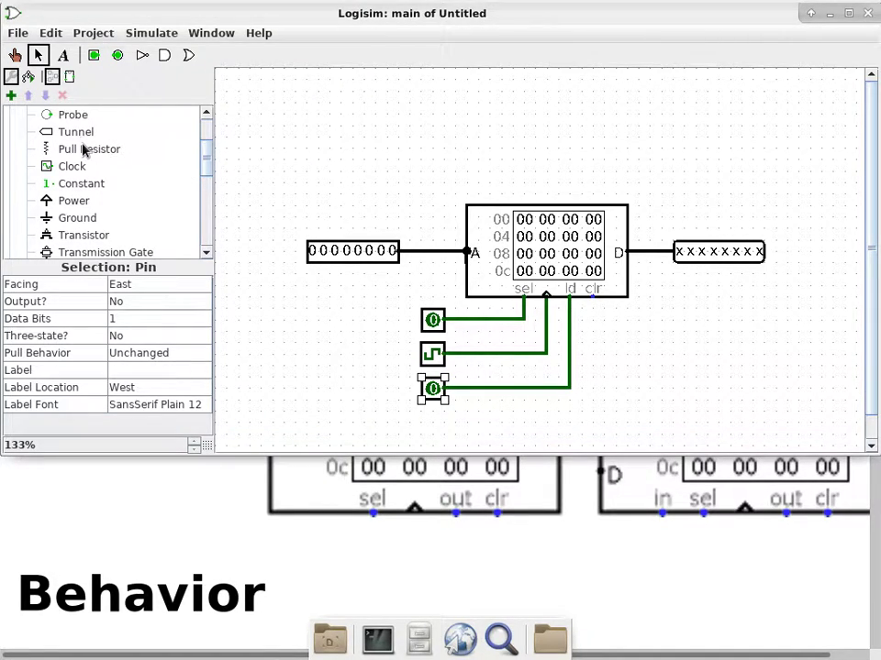
Place a Button from the Input/Output library below the ld pin and wire it to the RAM's clr input.
scroll(84, 156, down, 3)
scroll(89, 172, down, 3)
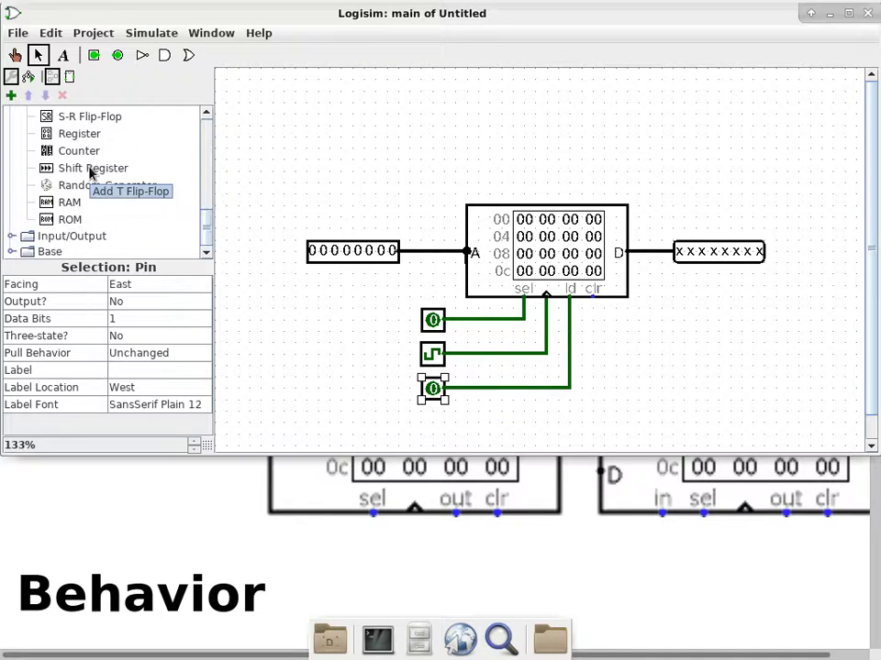
click(12, 238)
scroll(94, 214, down, 1)
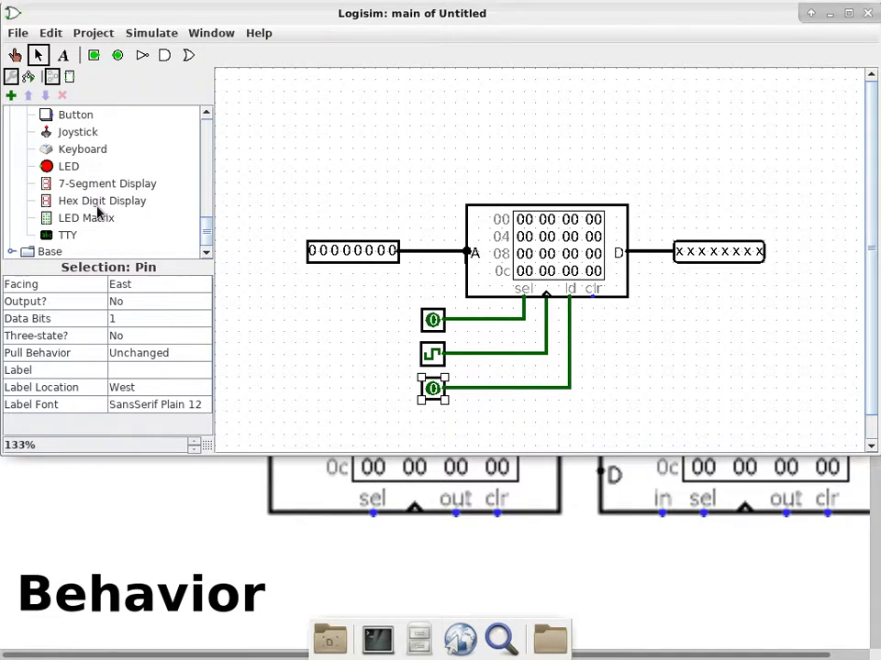
click(74, 114)
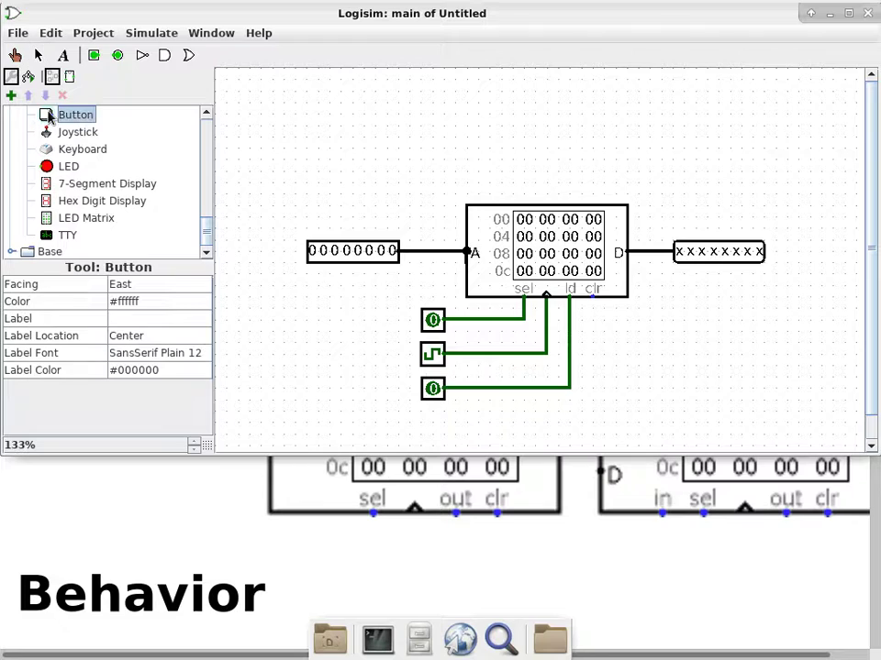
click(444, 421)
drag(448, 421, 593, 297)
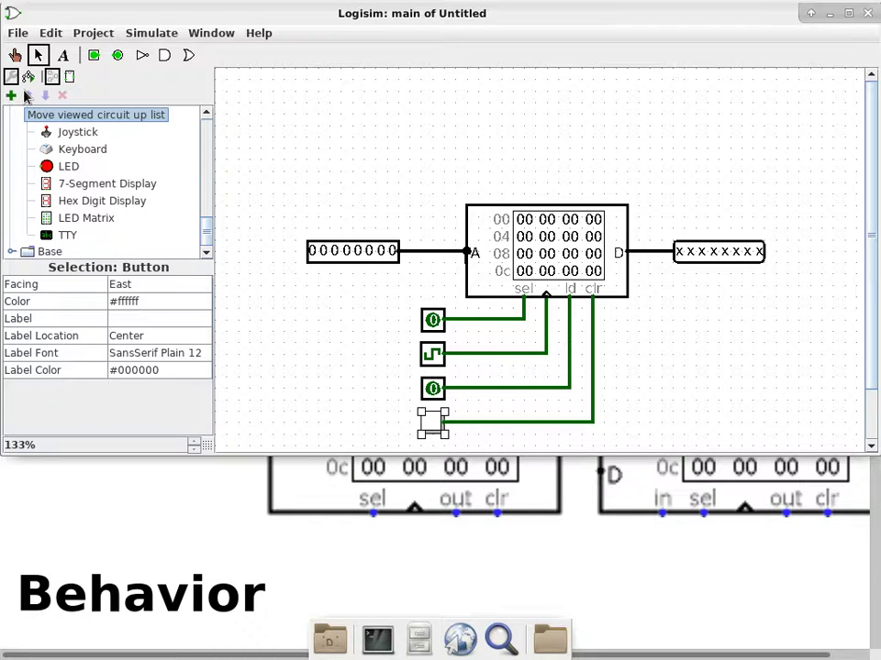
right_click(583, 246)
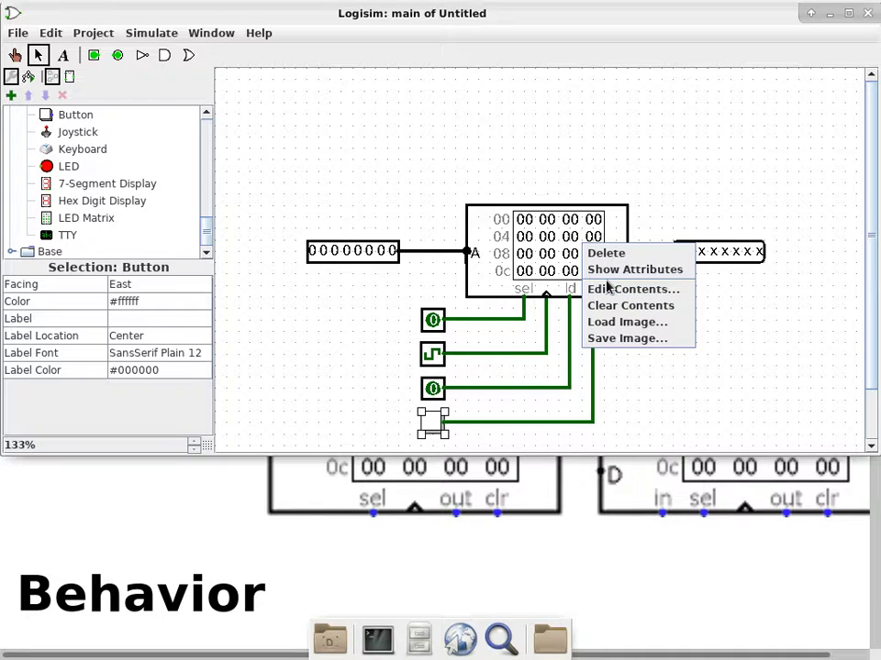
click(437, 154)
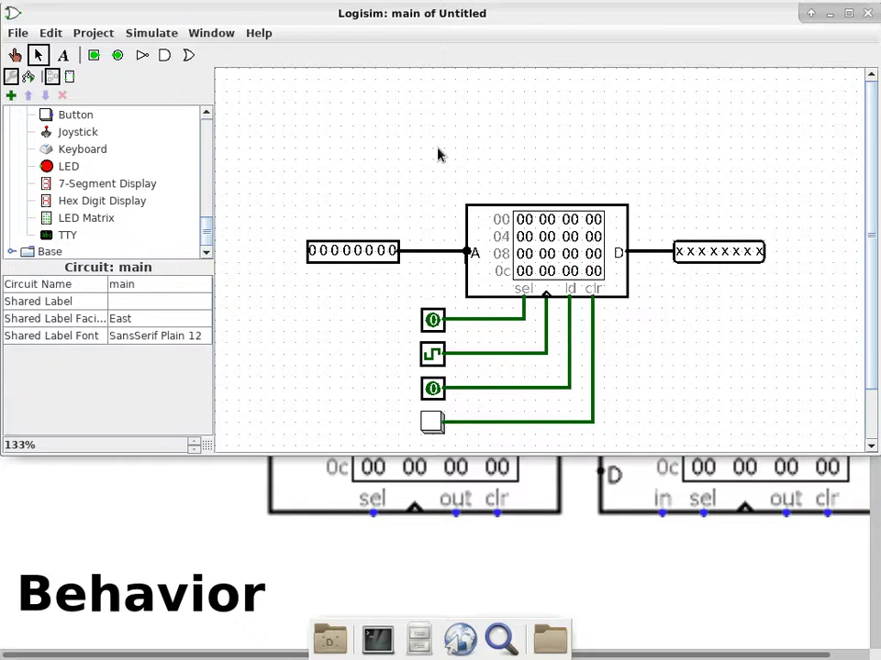
With the Poke tool, set the 8-bit address pin to 01101010 and activate the button driving clr.
click(14, 55)
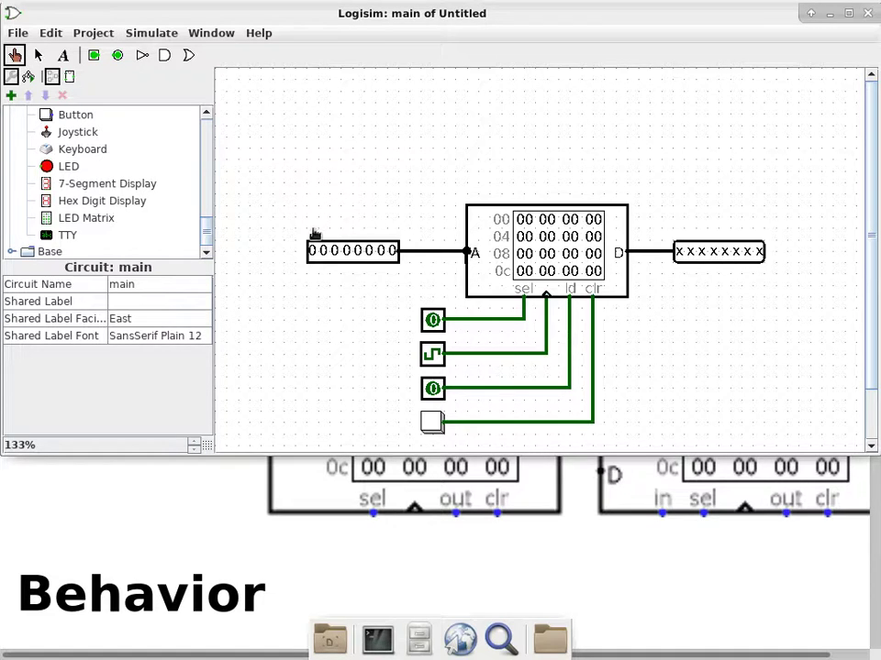
click(349, 253)
click(326, 251)
click(358, 251)
click(380, 251)
click(336, 252)
click(358, 251)
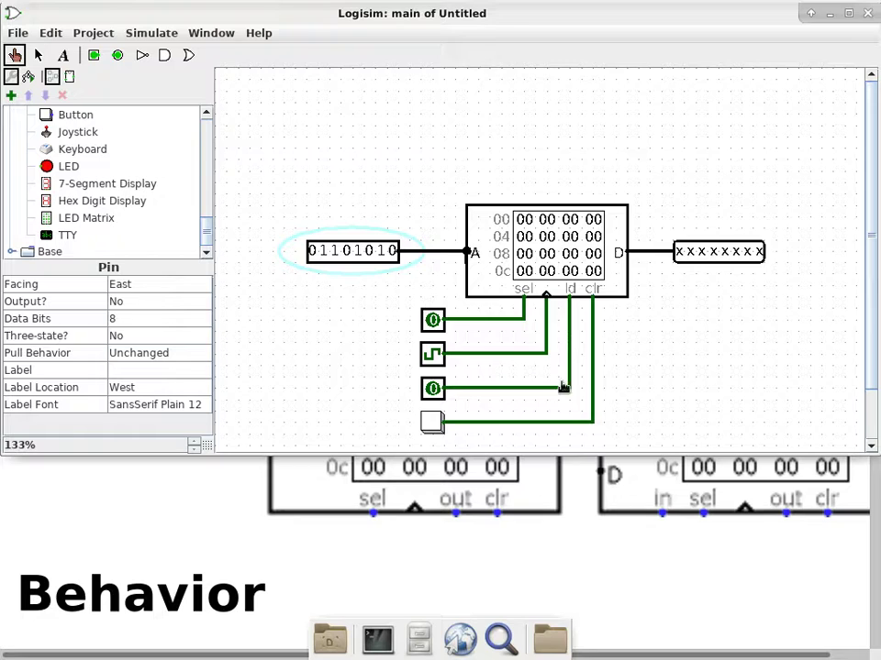
click(436, 426)
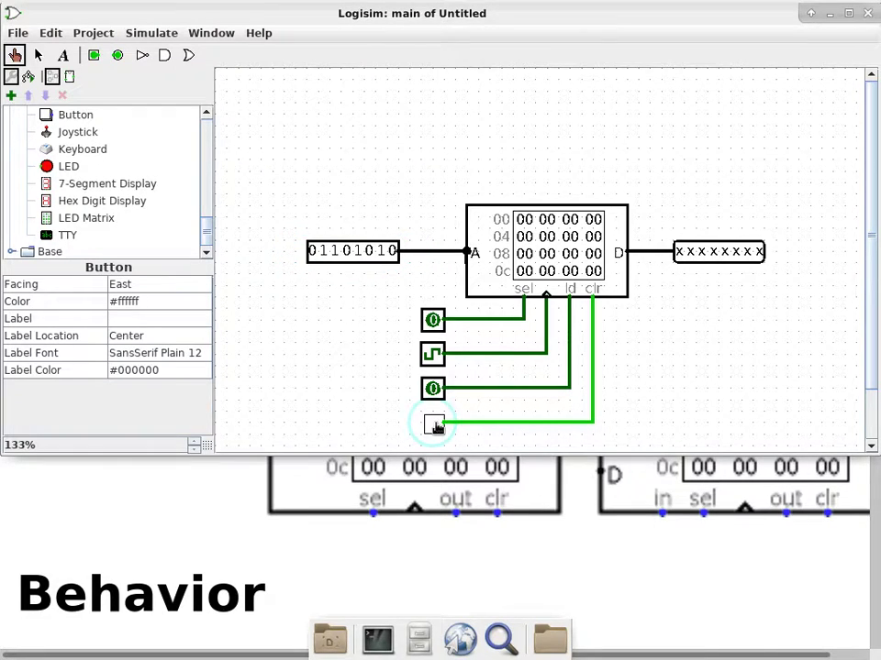
Poke 7f into RAM address 06 and 12 into address 08, and clear the memory with the clr button.
click(434, 424)
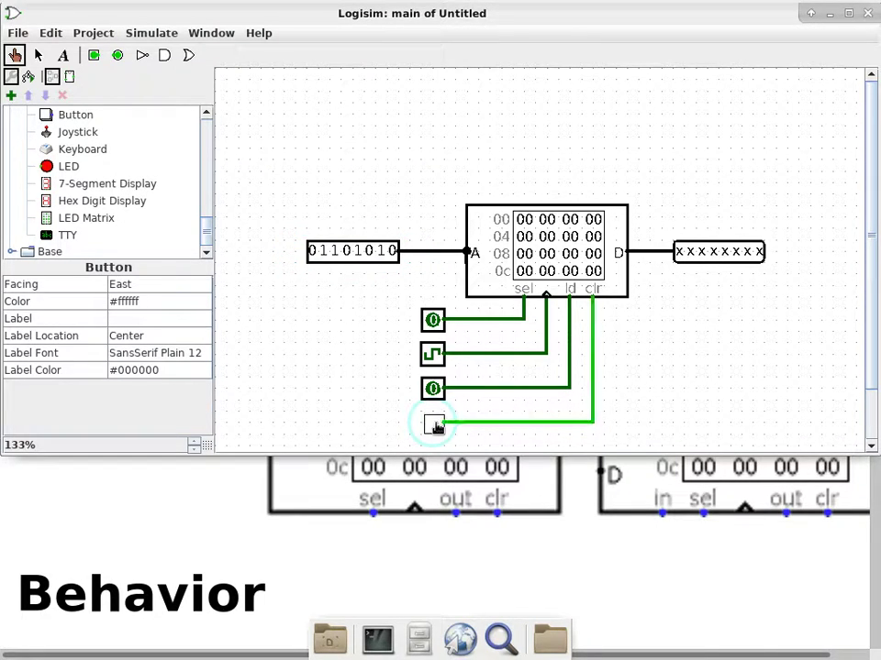
click(552, 241)
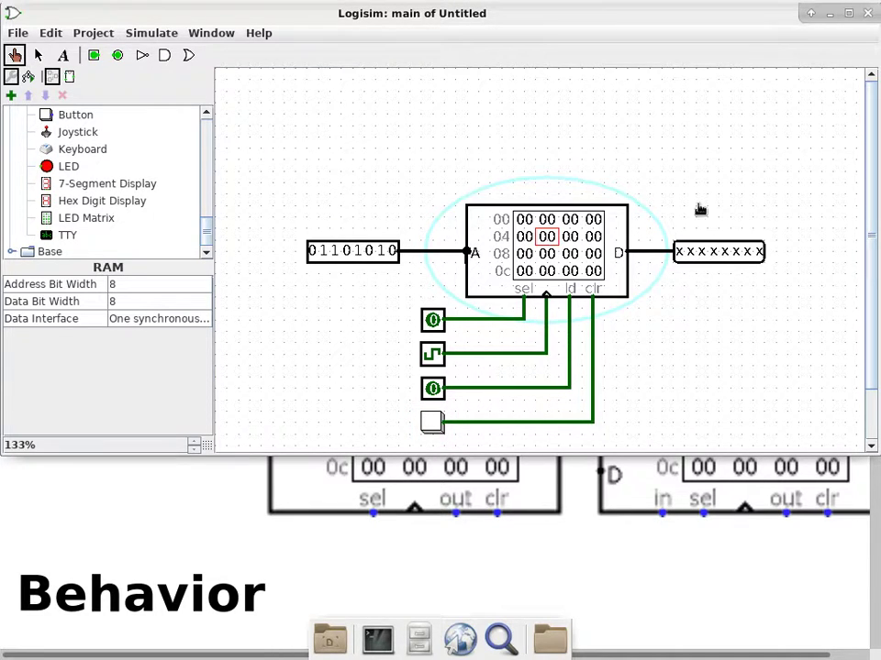
click(15, 57)
click(571, 237)
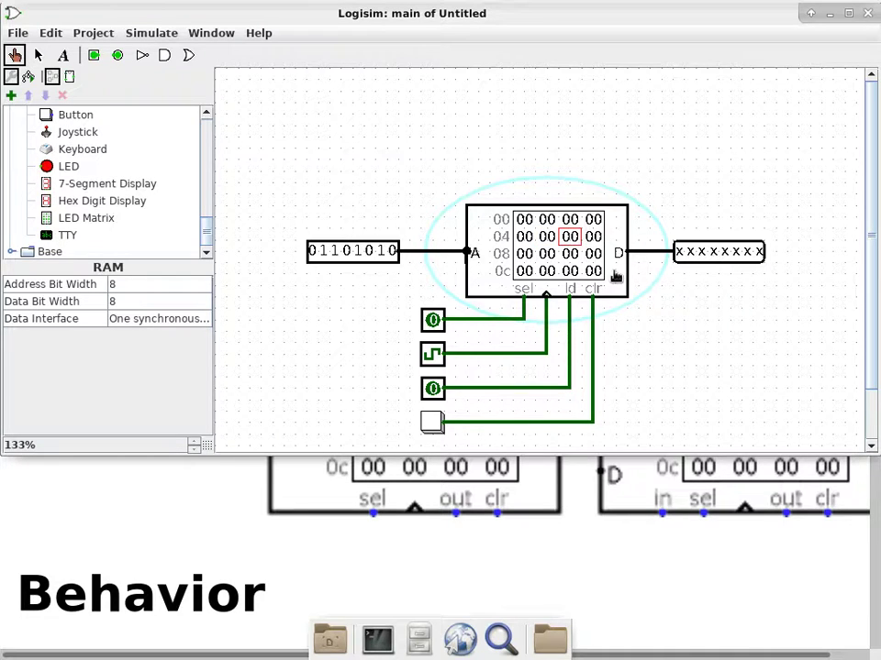
text(7f)
click(523, 253)
text(12)
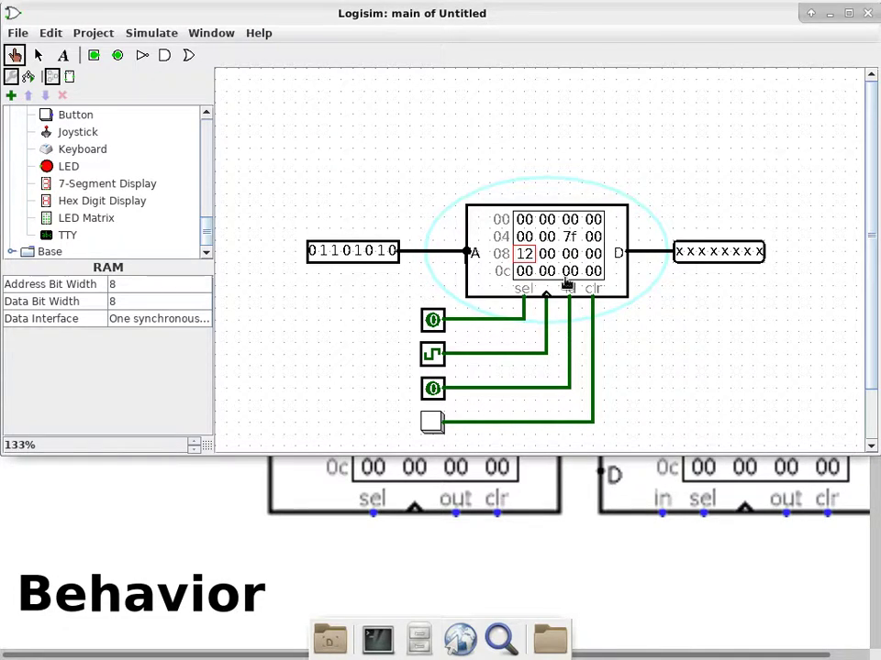
click(431, 425)
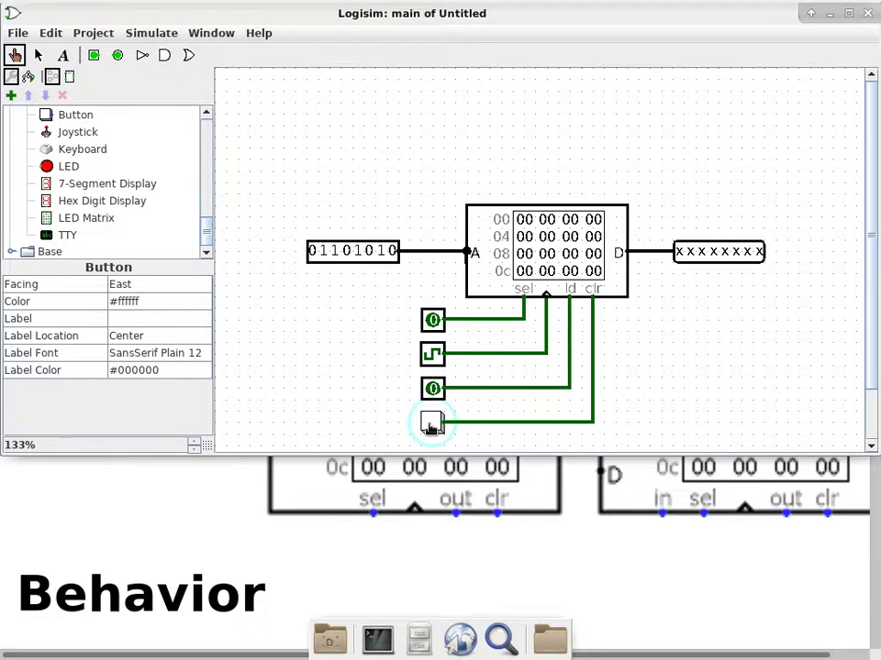
Poke a5 into RAM address 0a and set the sel and ld pins to 1.
click(569, 254)
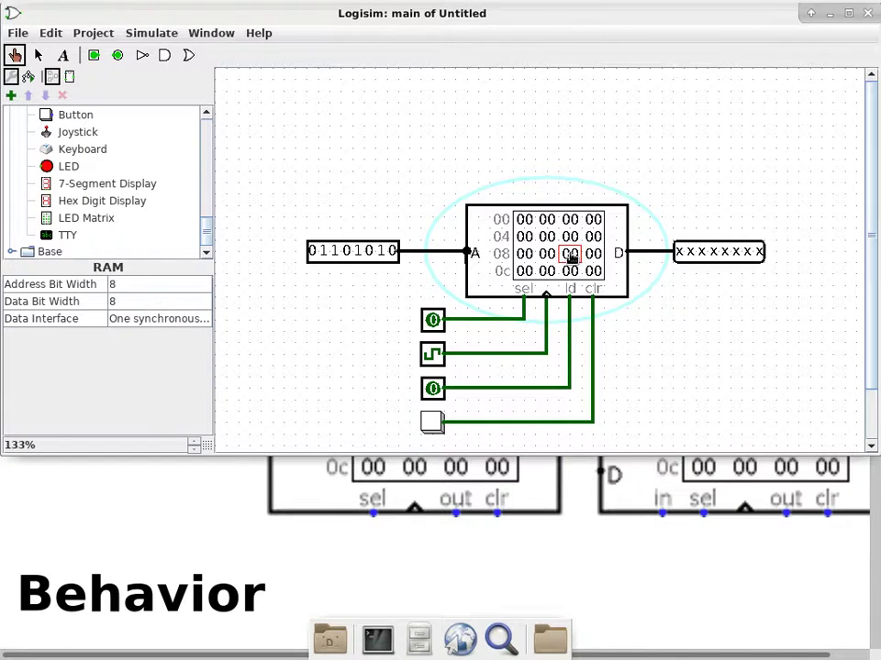
text(a5)
click(433, 320)
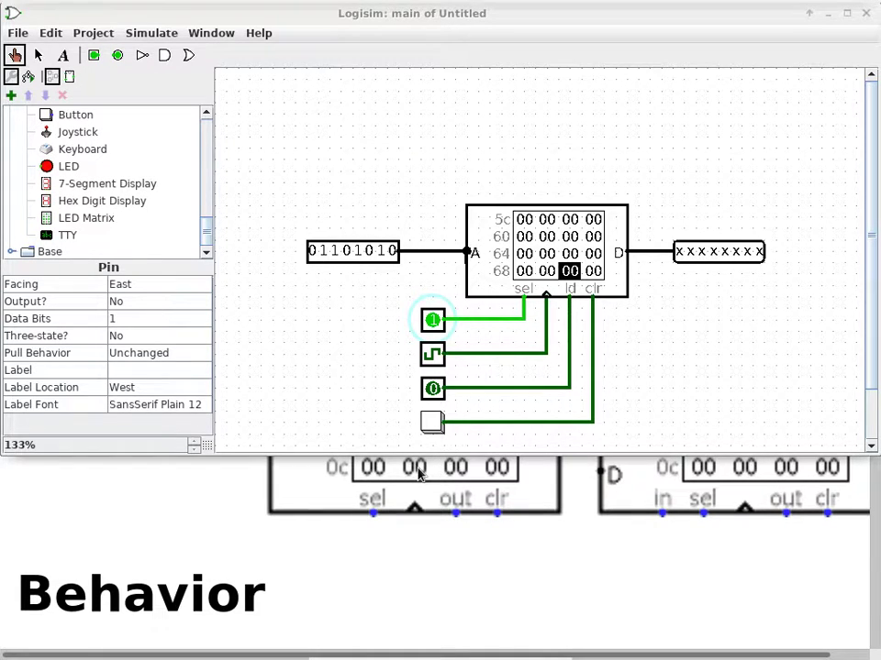
click(432, 389)
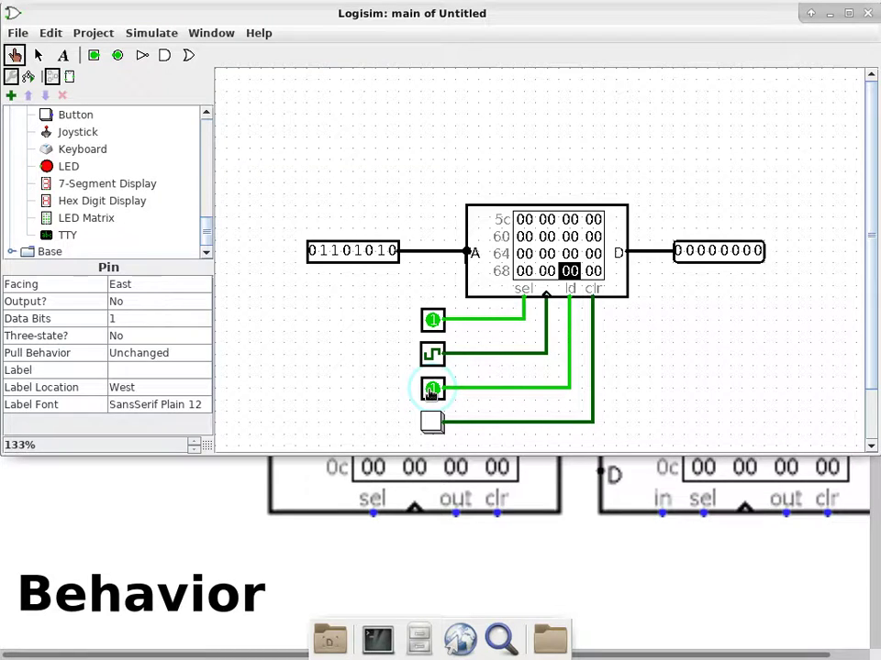
Inspect the RAM contents in the hex editor, close it, and set the address pin to 00001010.
right_click(552, 247)
click(587, 292)
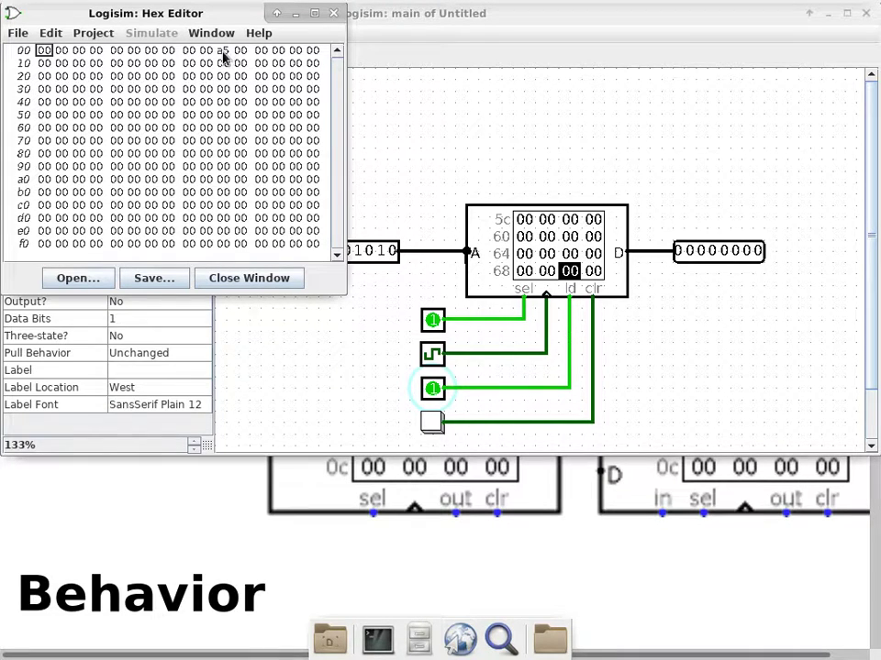
click(333, 13)
click(326, 254)
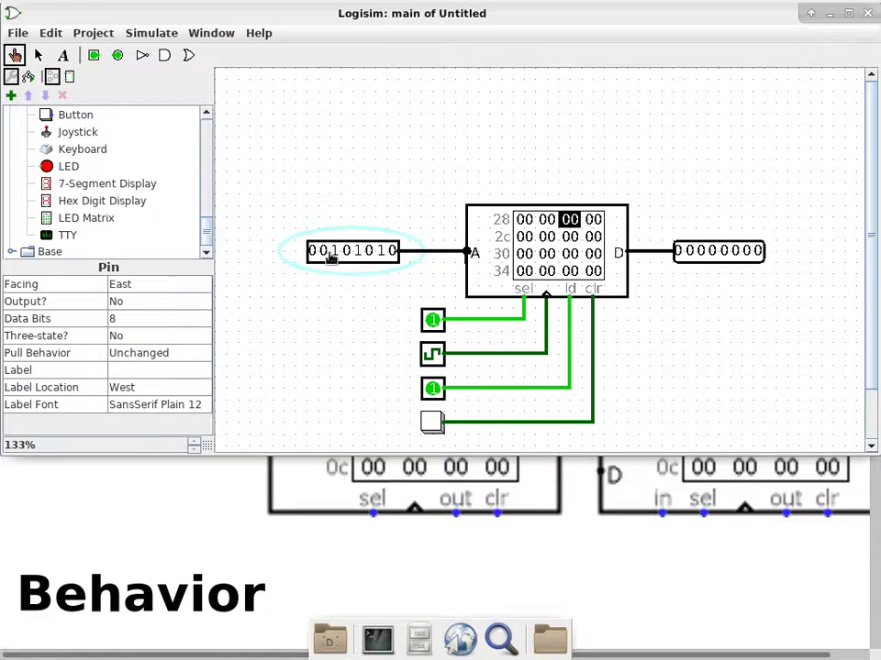
click(336, 255)
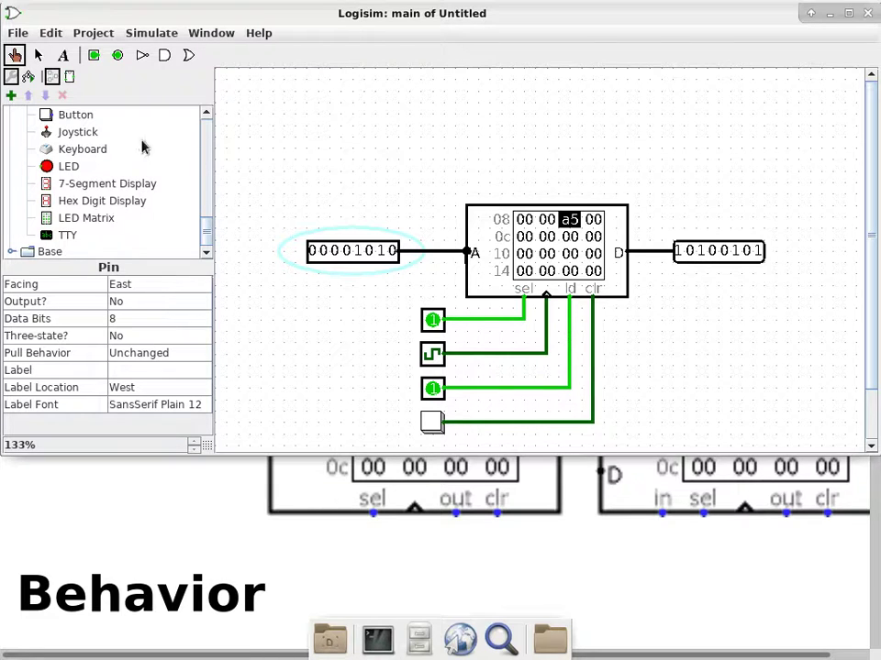
Add an 8-bit input pin facing west above the output pin and wire it into the RAM's D line.
click(94, 56)
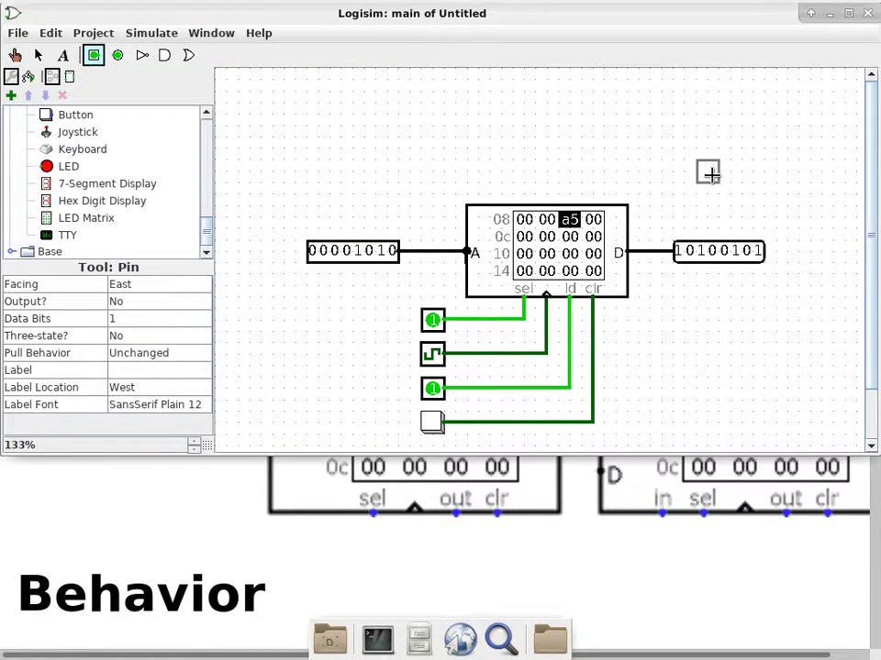
click(683, 172)
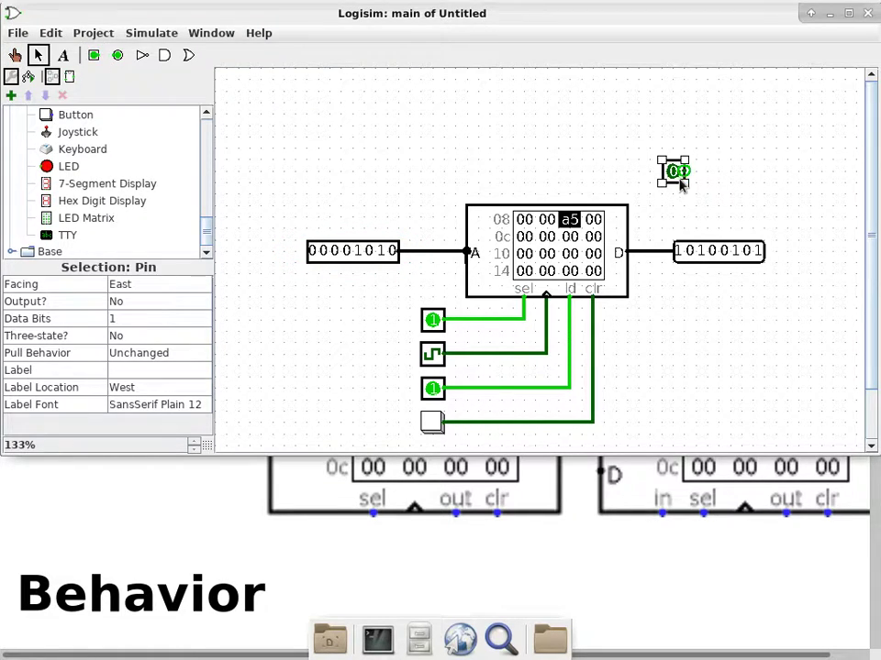
click(143, 284)
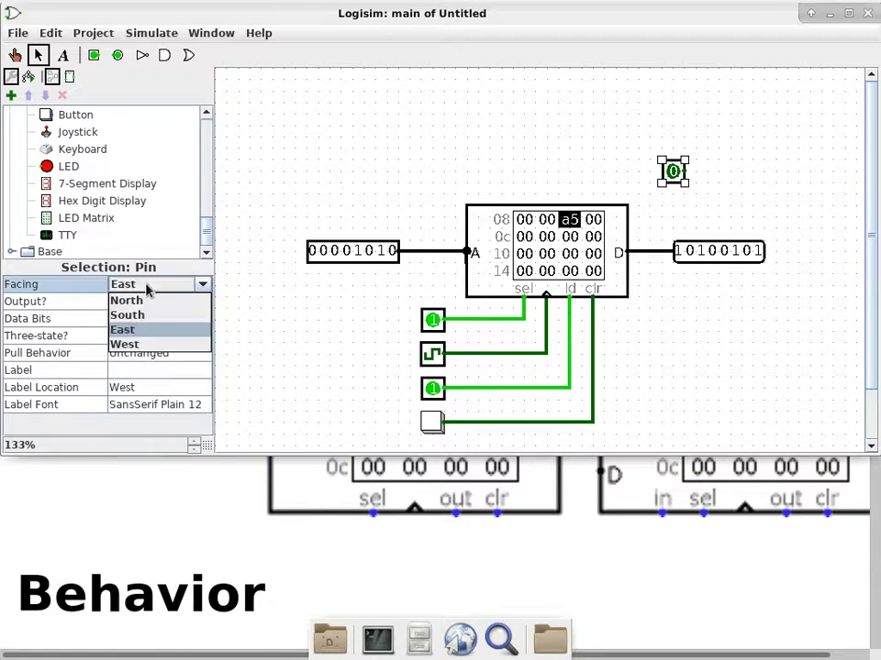
click(155, 345)
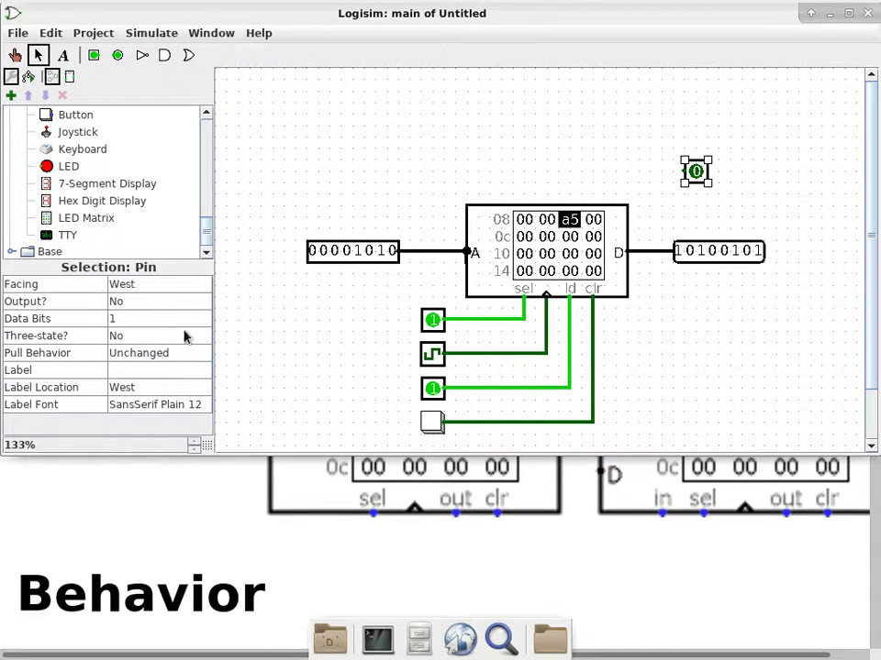
click(154, 318)
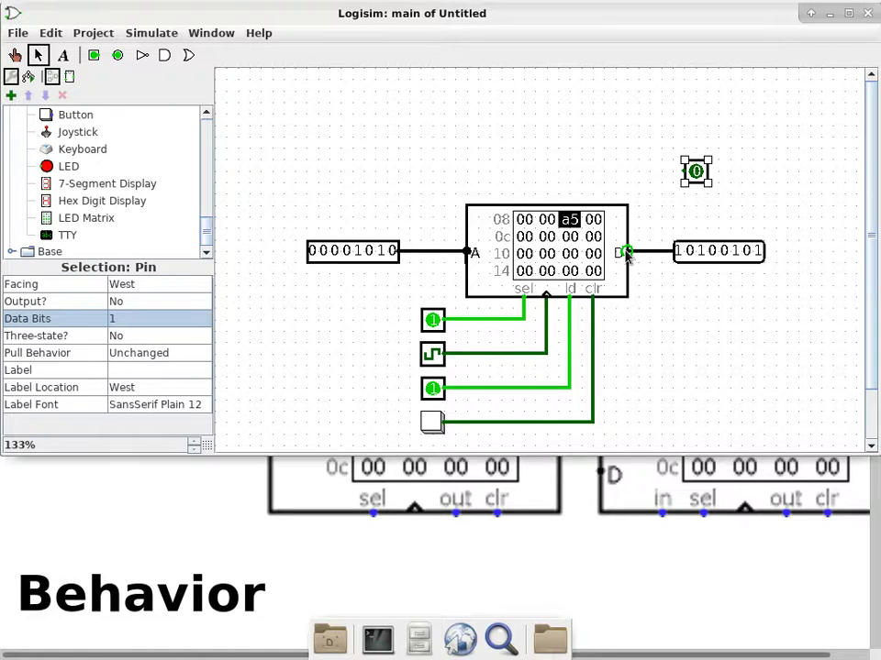
click(160, 319)
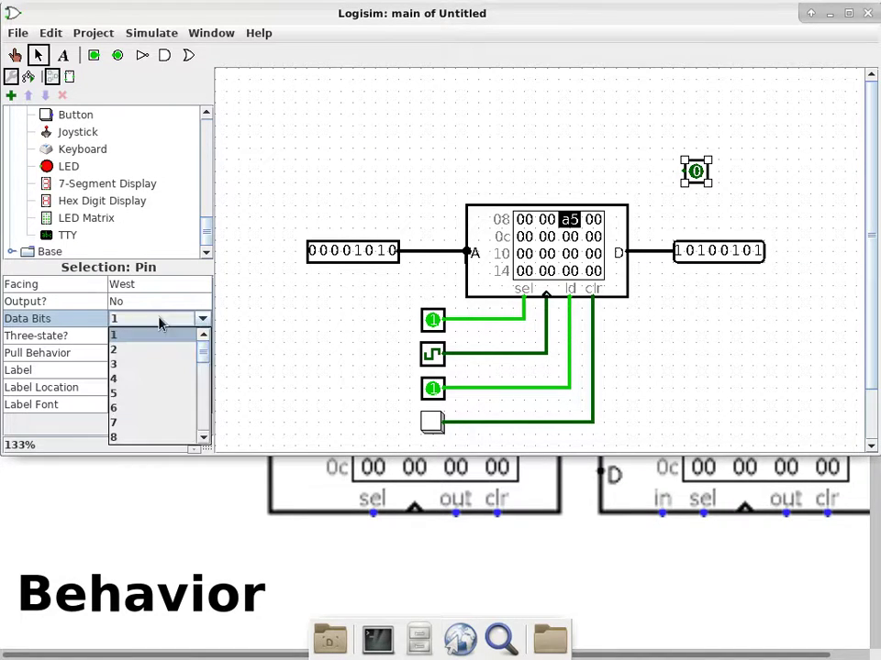
click(158, 437)
drag(692, 171, 648, 251)
click(696, 170)
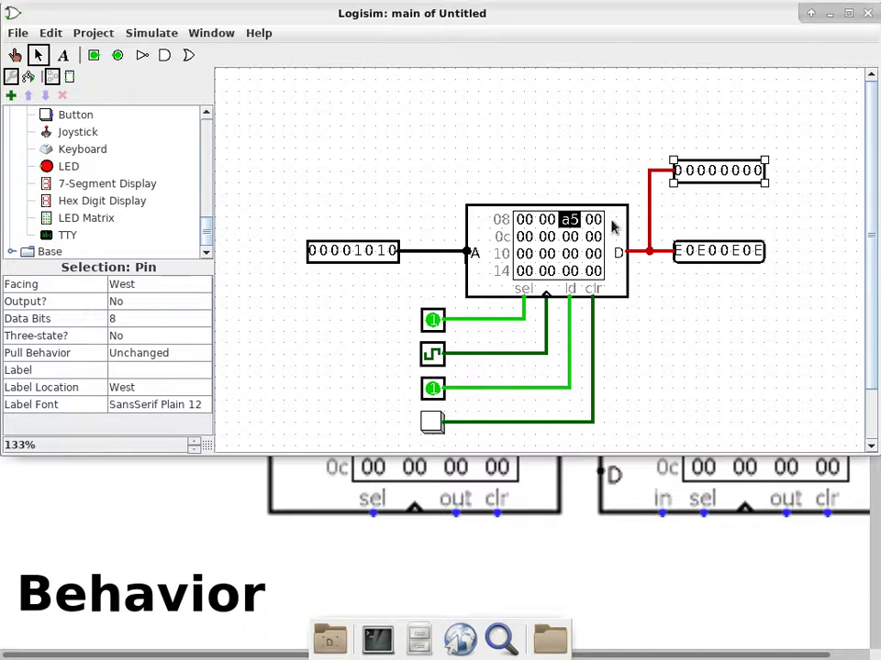
Delete the short horizontal wire segment connecting the output pin to the RAM's D line.
click(649, 209)
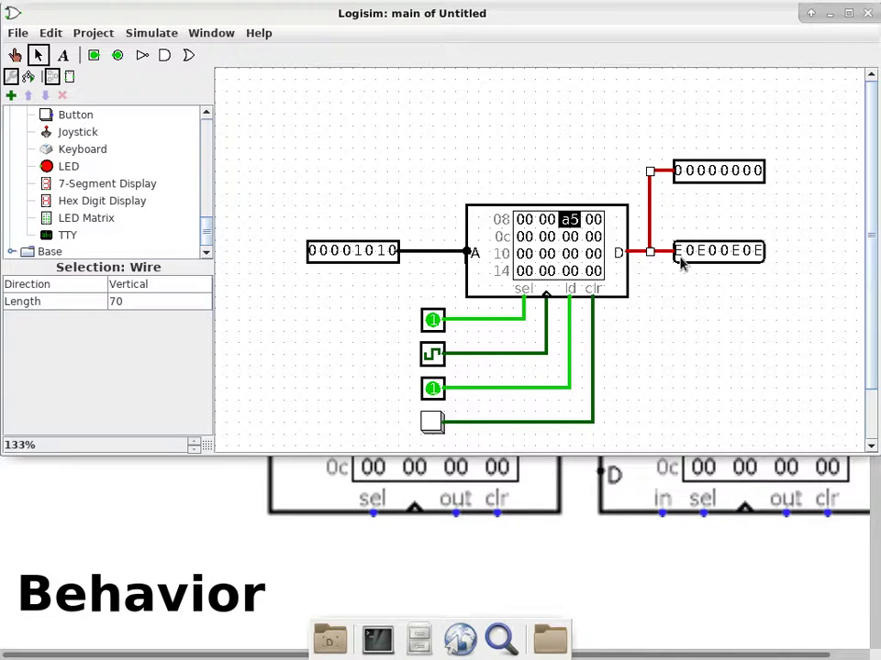
click(39, 57)
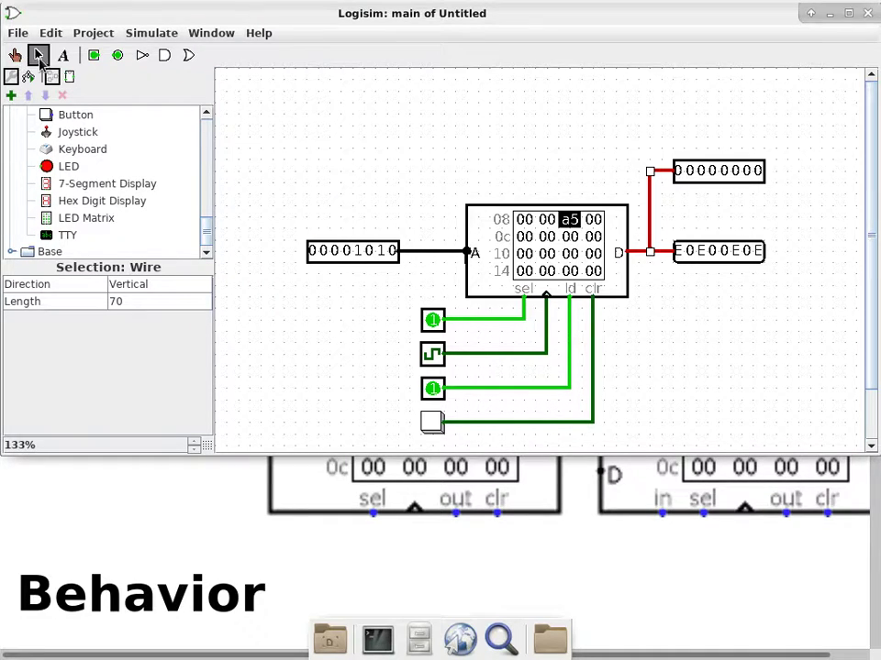
click(662, 252)
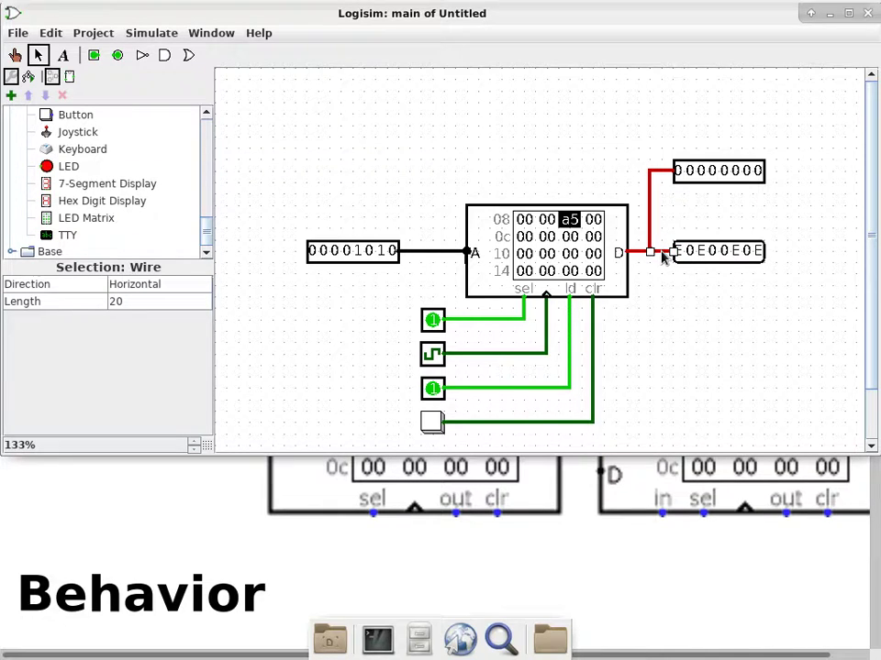
key(Delete)
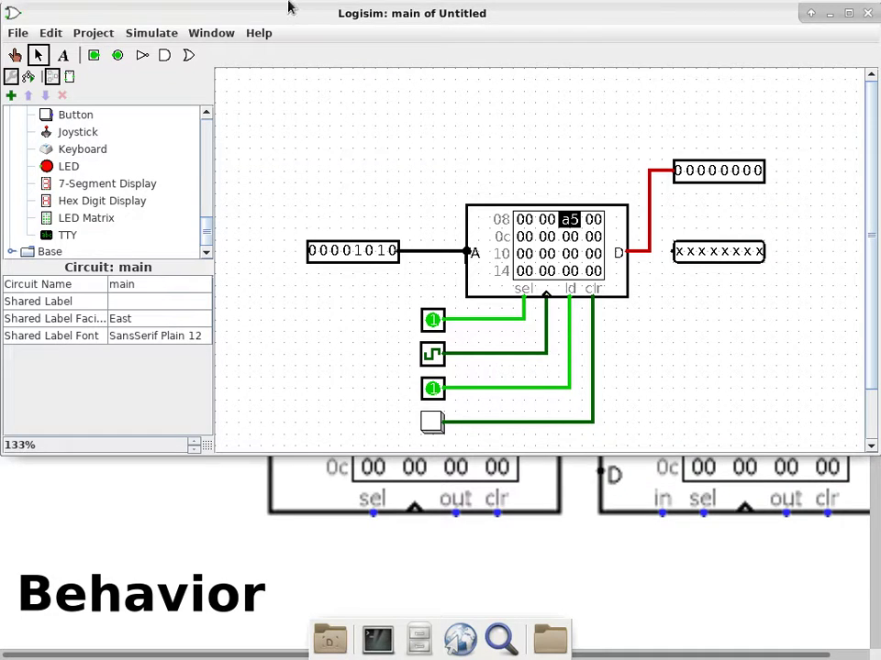
With the Poke tool, set the 8-bit data input pin to 11111110.
click(15, 55)
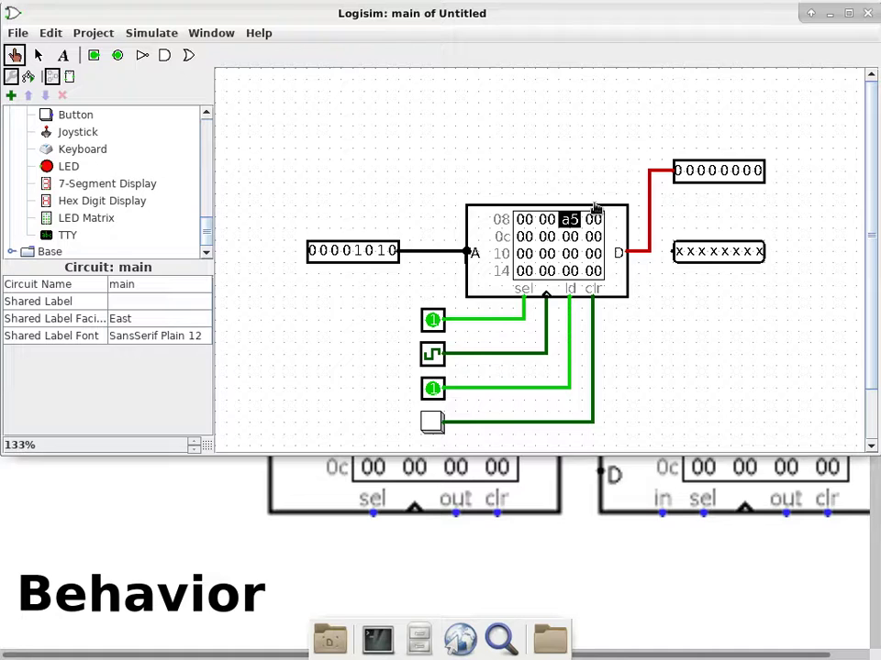
click(678, 175)
click(690, 174)
click(701, 174)
click(714, 173)
click(725, 174)
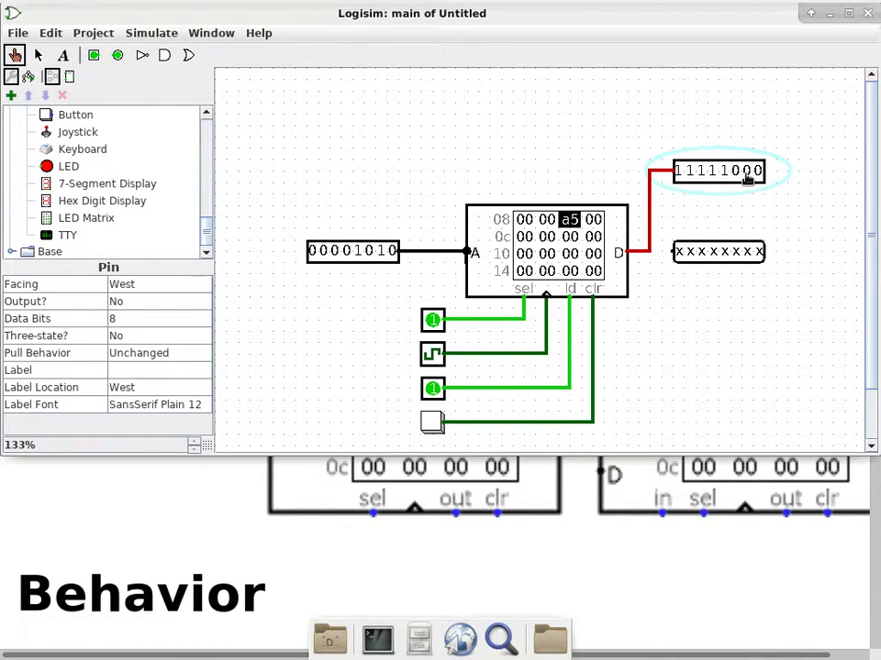
click(734, 173)
click(747, 174)
Set the sel pin to 0 and change the address pin to 00001101.
click(432, 319)
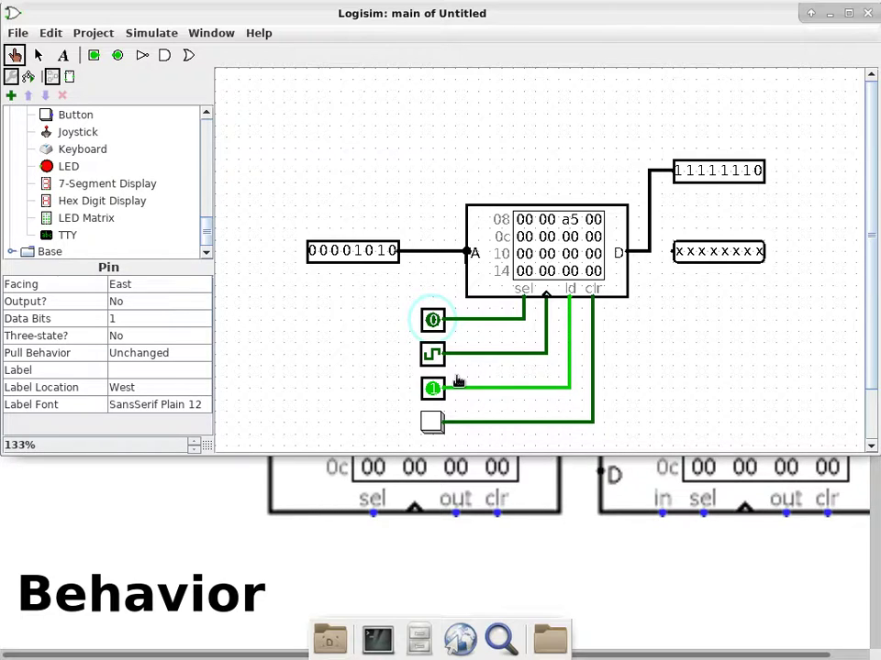
click(358, 254)
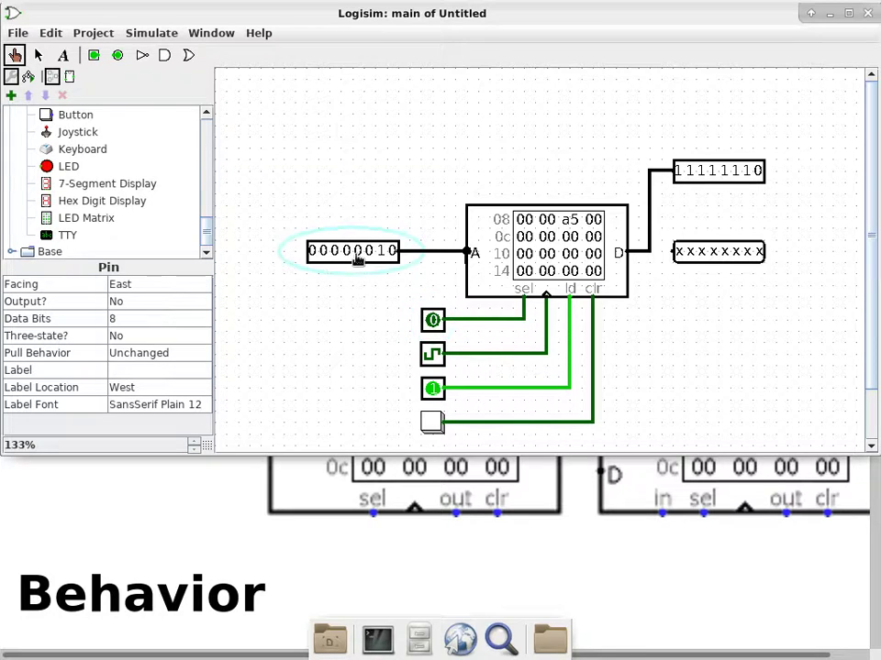
click(381, 253)
click(357, 254)
click(357, 253)
click(356, 253)
click(368, 253)
click(390, 254)
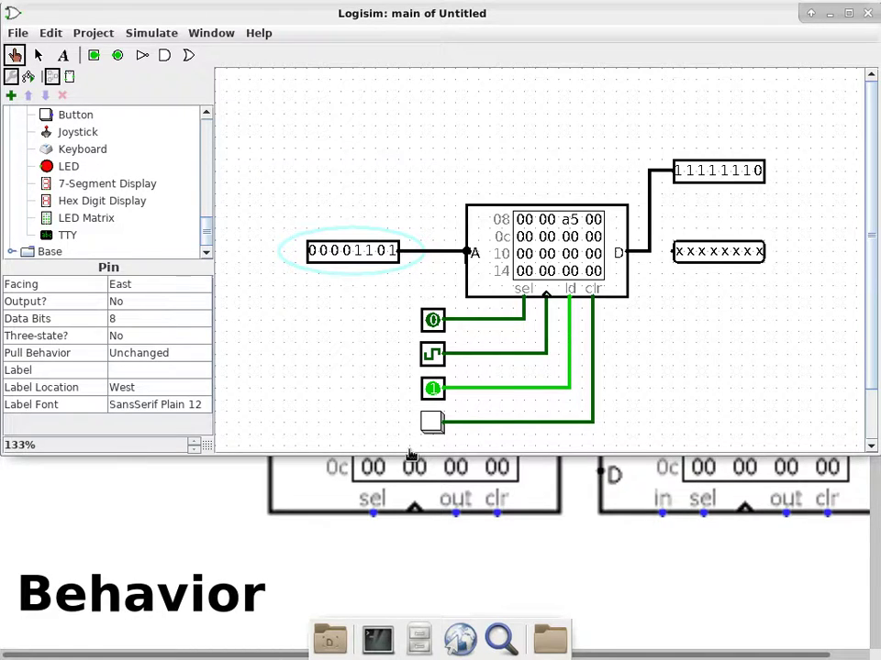
Set ld to 0 and sel to 1, and toggle the clock high to write the data pin's value to RAM.
click(432, 391)
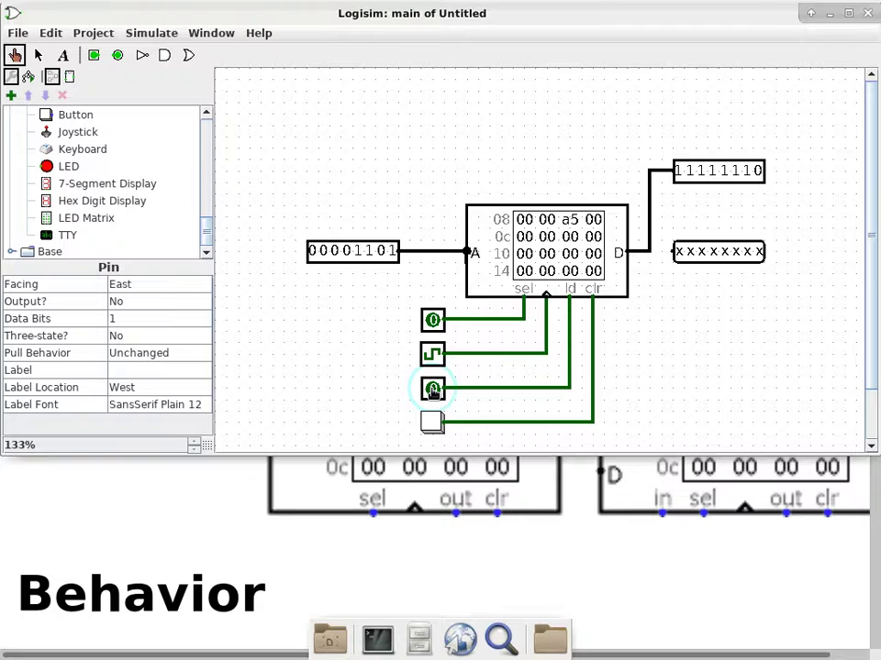
click(434, 321)
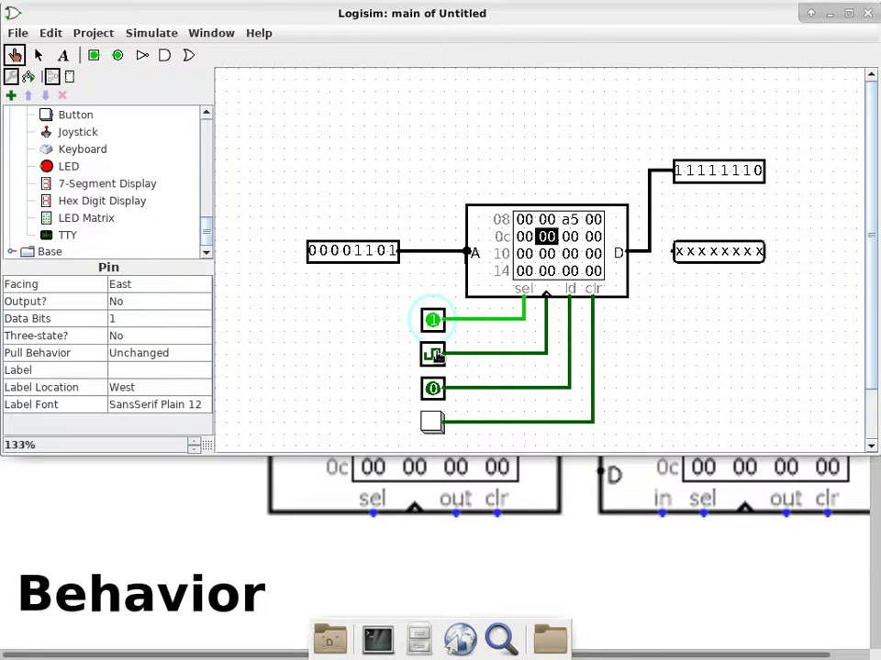
click(432, 354)
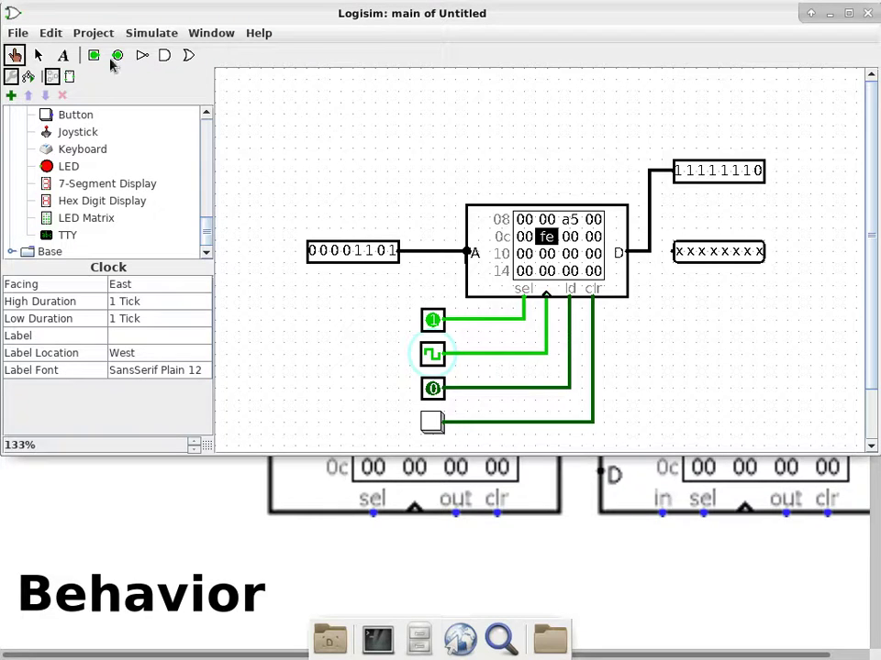
Rewire the output pin to the RAM's D line and delete the vertical wire leading to the data input pin.
click(38, 55)
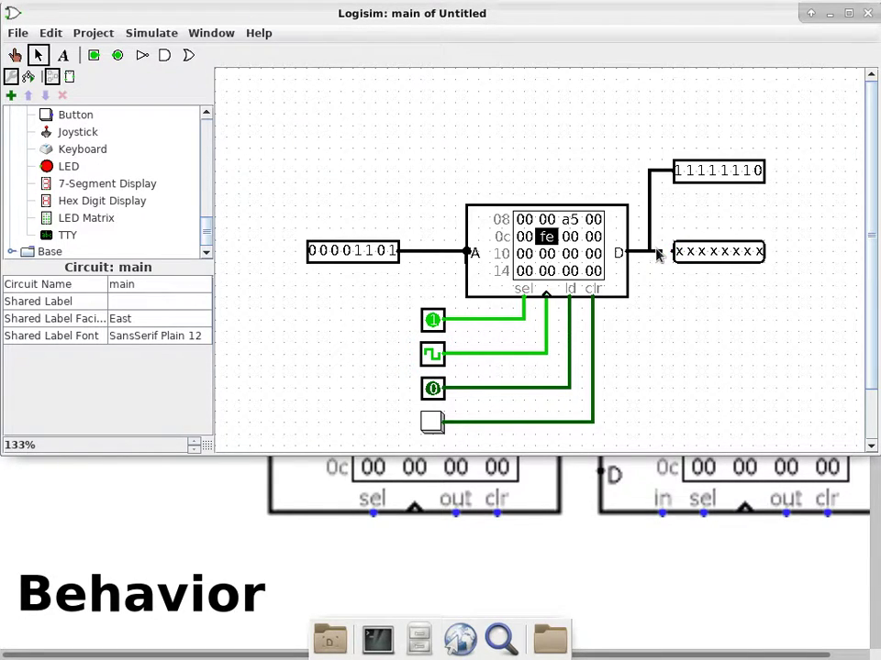
drag(656, 250, 673, 250)
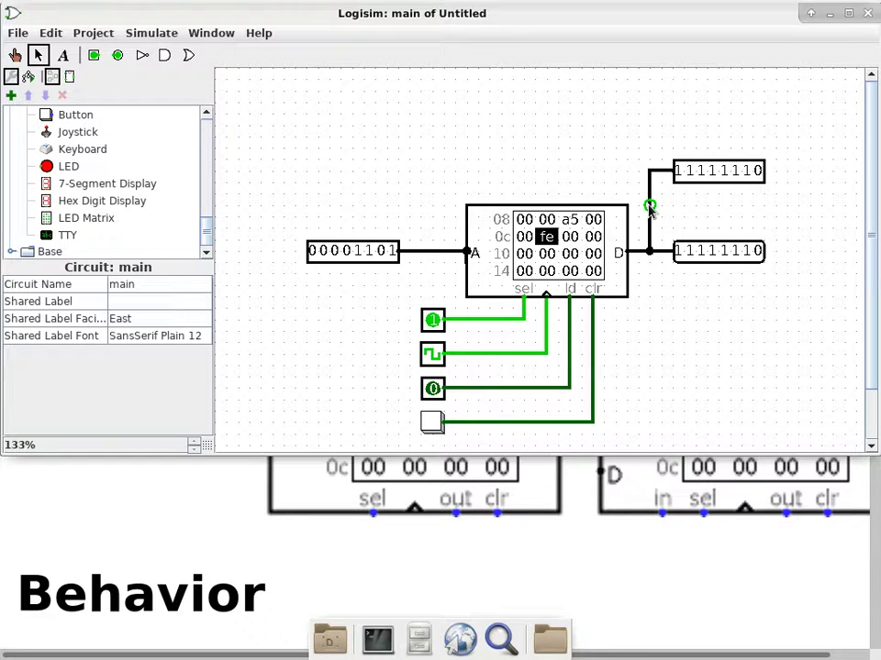
click(649, 207)
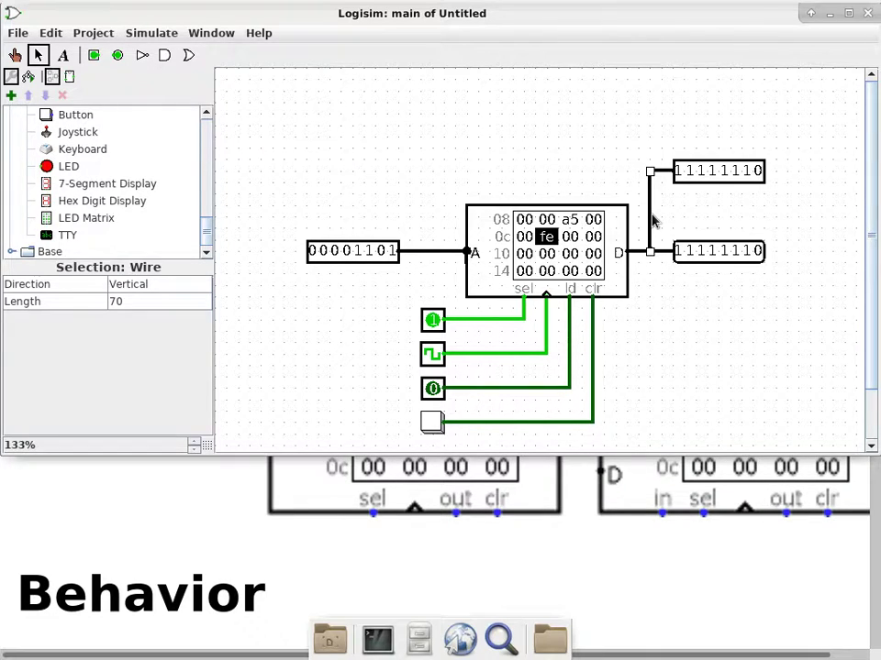
key(Delete)
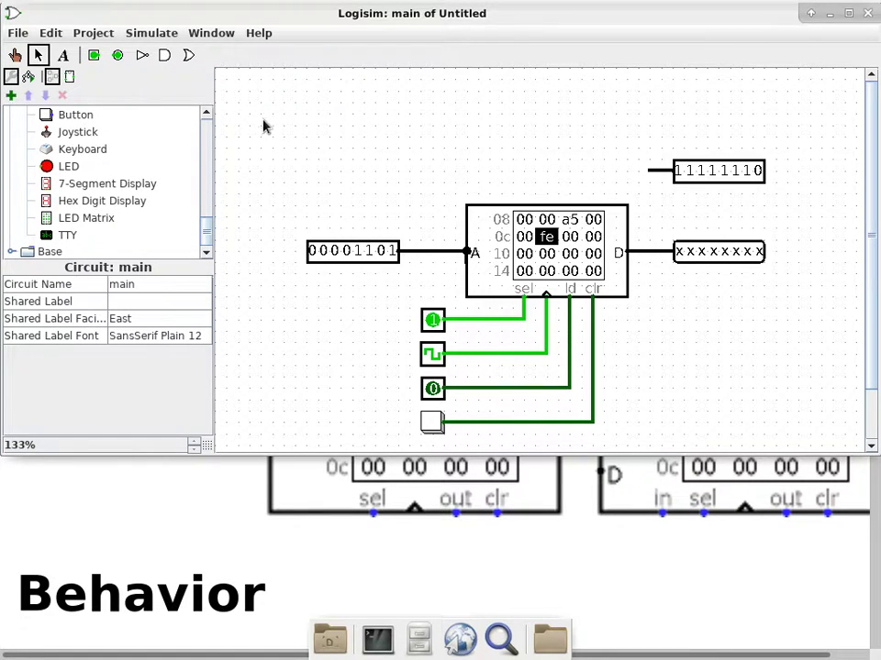
Place a Controlled Buffer from the Gates library above the address pin and delete it.
scroll(209, 218, up, 3)
drag(209, 218, 221, 166)
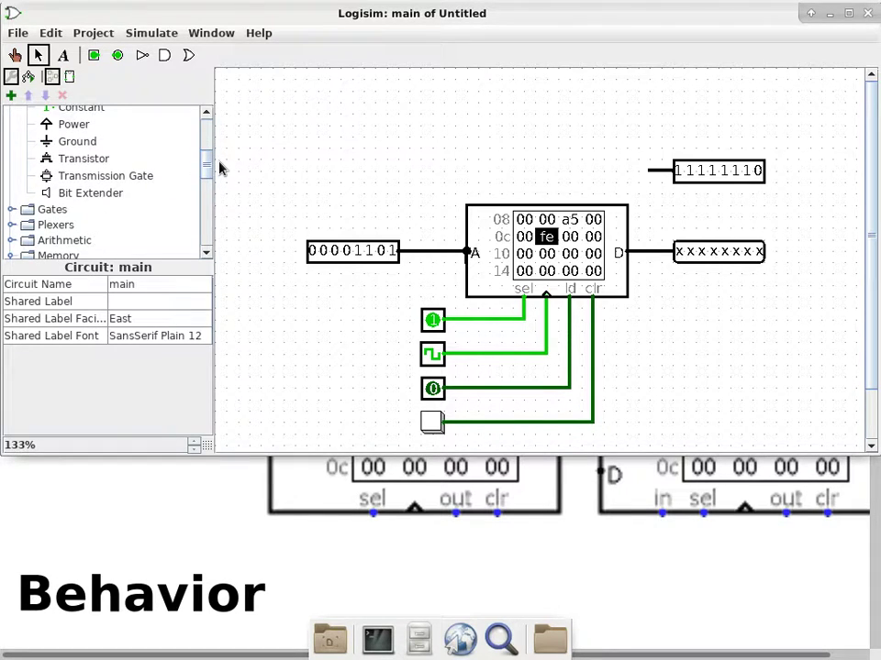
click(12, 209)
scroll(144, 198, down, 1)
scroll(145, 197, down, 2)
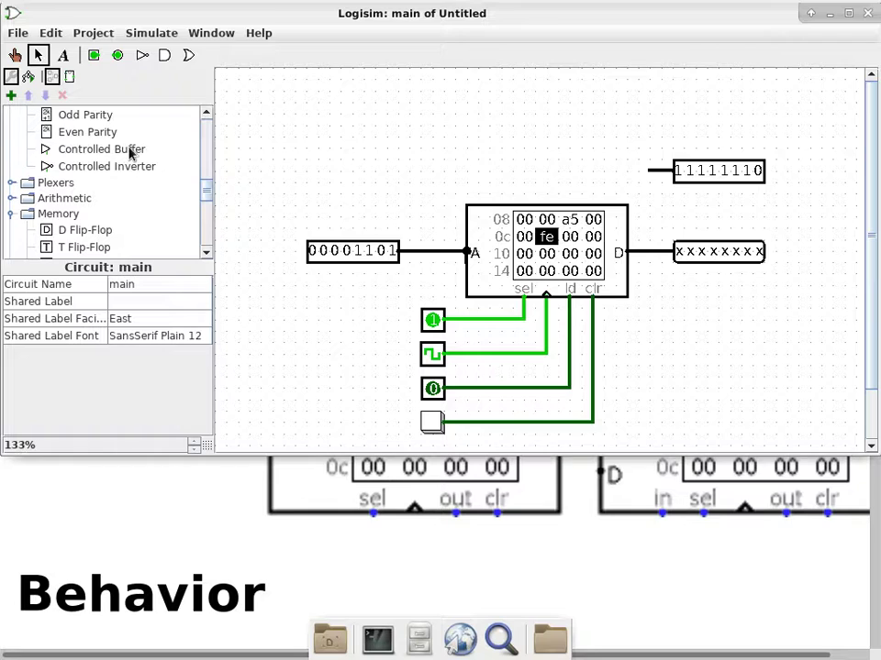
click(129, 151)
click(374, 148)
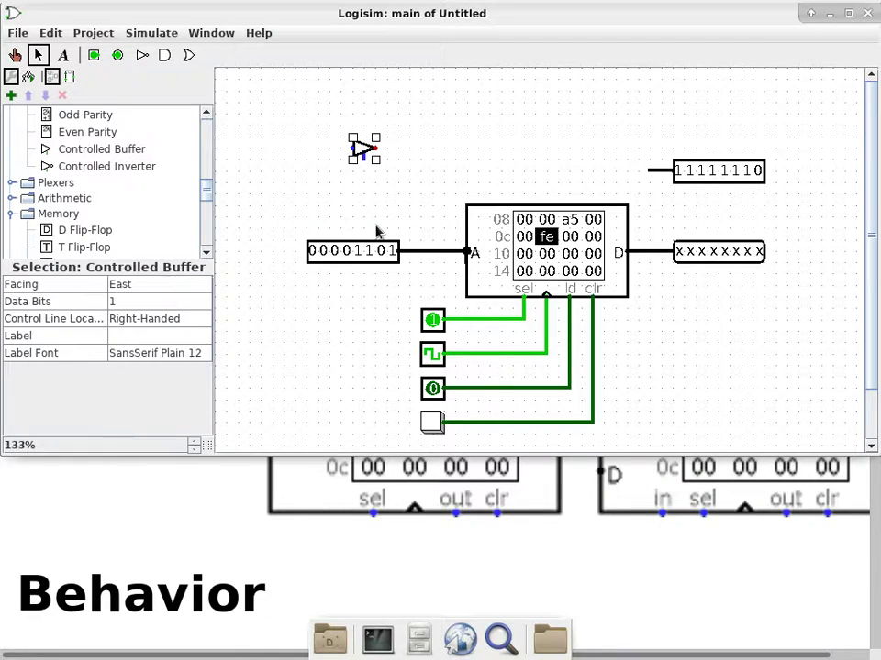
key(Delete)
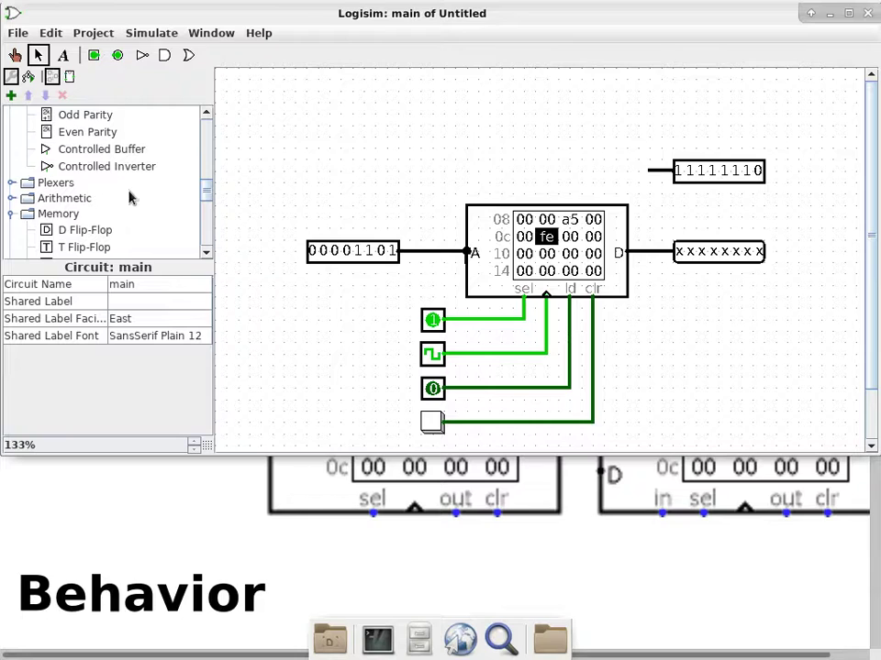
Place a Controlled Inverter above the address pin and delete it.
scroll(135, 207, up, 2)
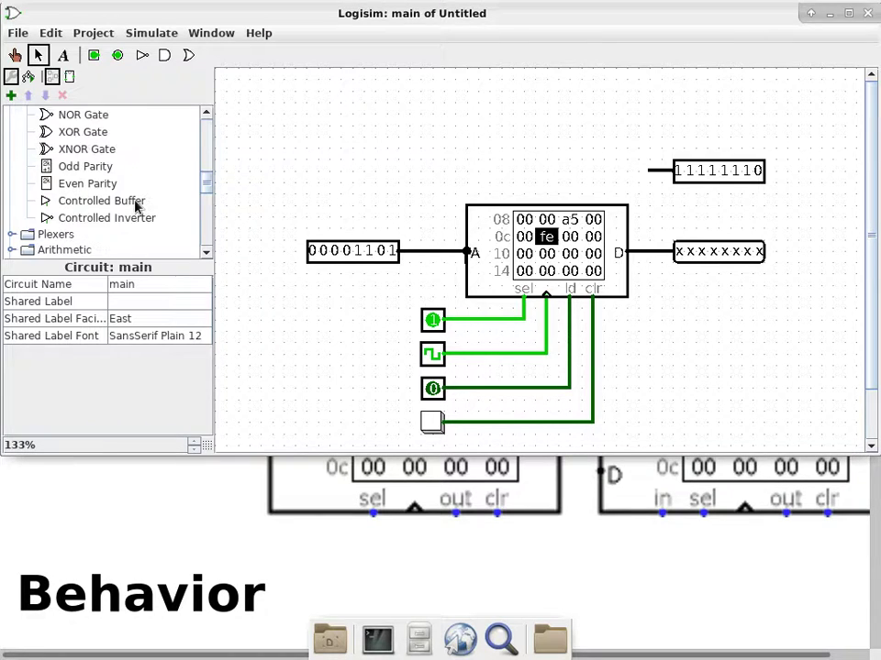
click(104, 218)
click(405, 113)
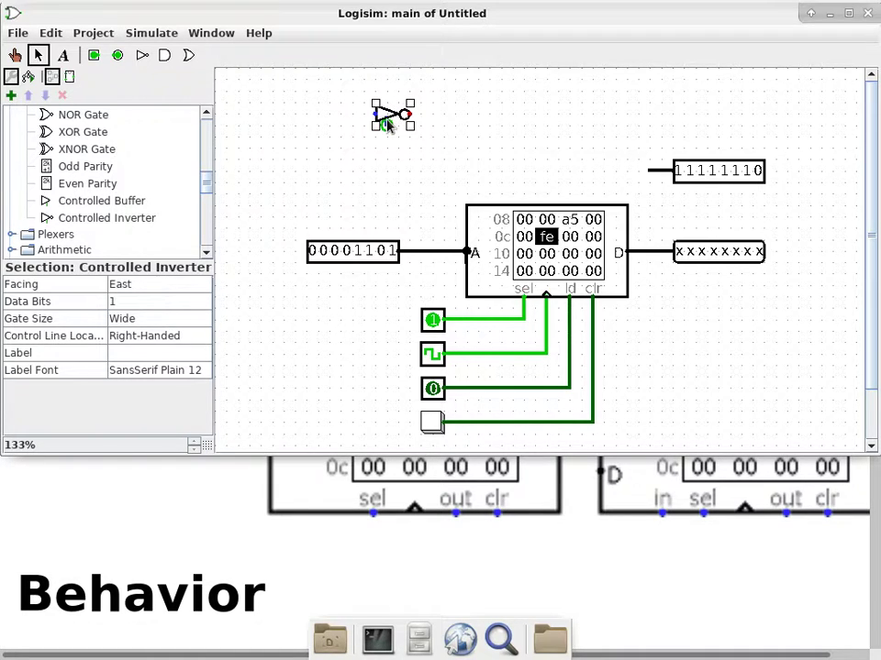
key(Delete)
Place a Controlled Buffer above the RAM, facing South, with its control line location set to Left-Handed.
click(74, 200)
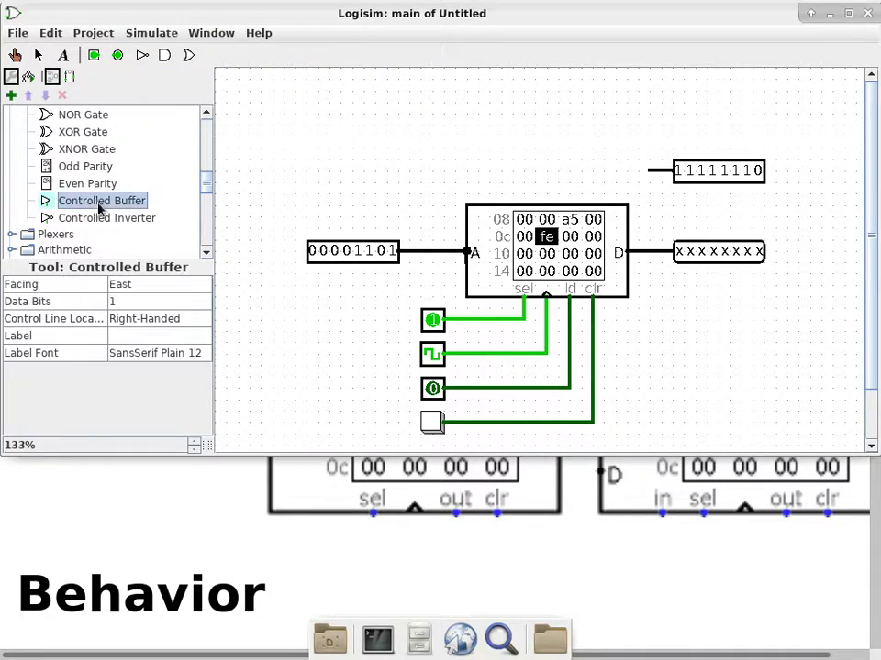
click(511, 126)
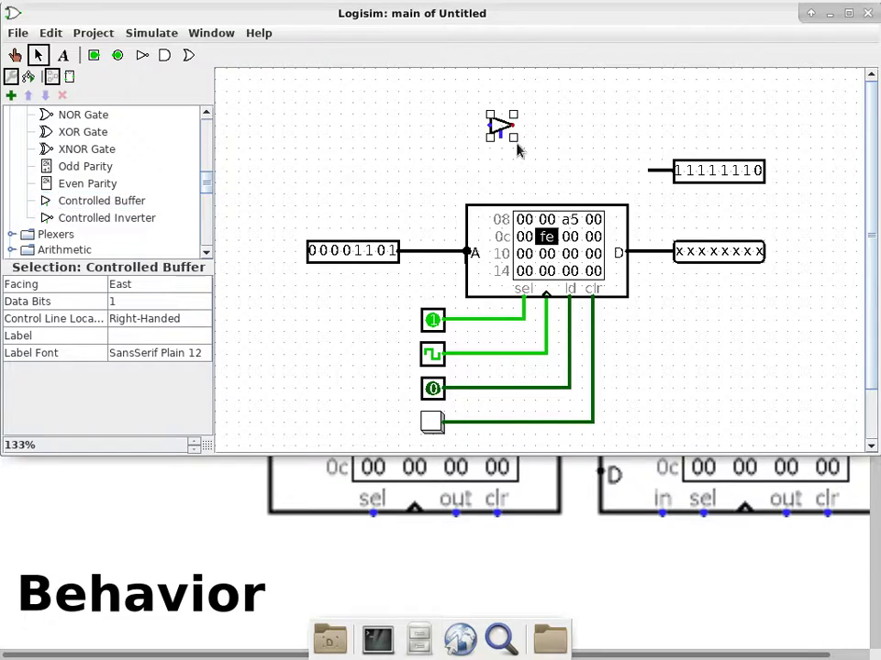
click(158, 292)
click(158, 320)
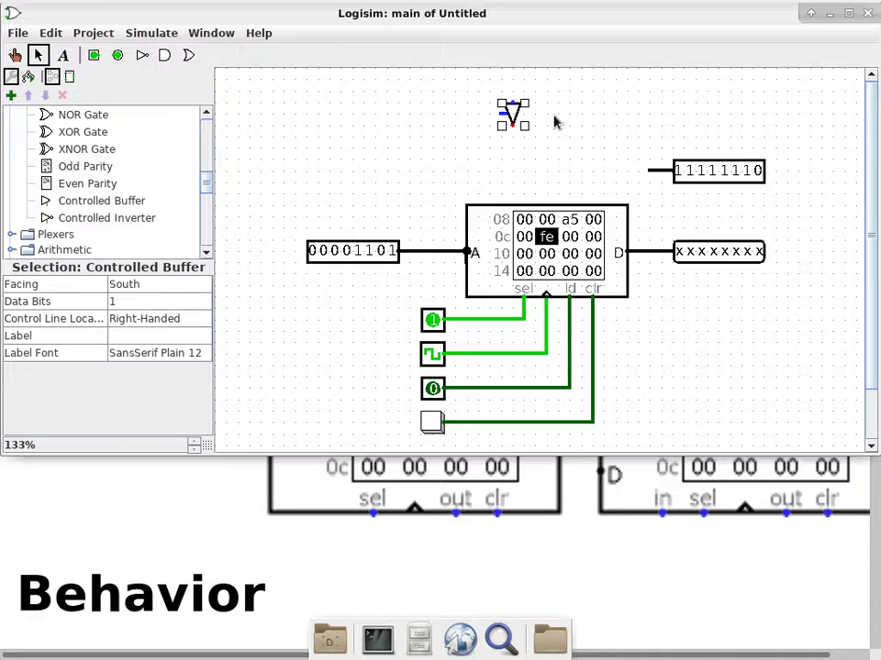
click(143, 323)
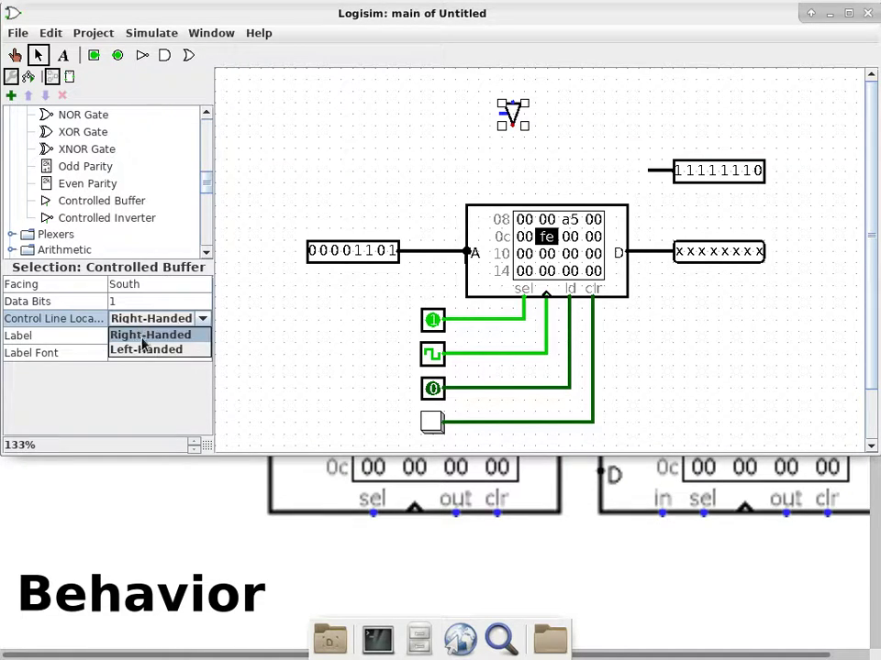
click(144, 350)
Move the Controlled Buffer between the data input pin's wire and the RAM's D line, and set its Data Bits to 8.
mouse_move(518, 113)
mouse_down()
mouse_move(649, 206)
mouse_move(649, 194)
mouse_move(650, 251)
mouse_up()
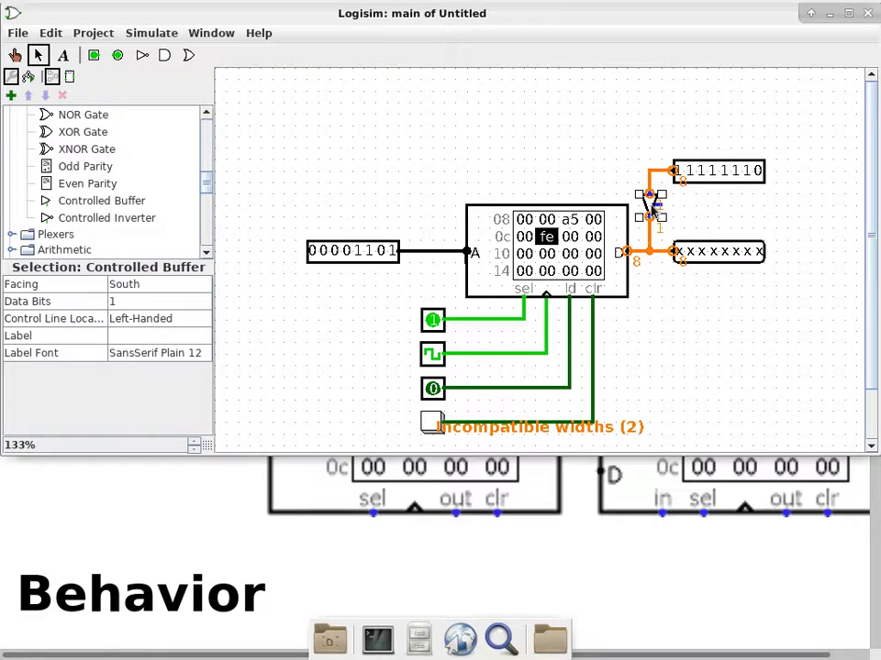
click(115, 305)
click(135, 420)
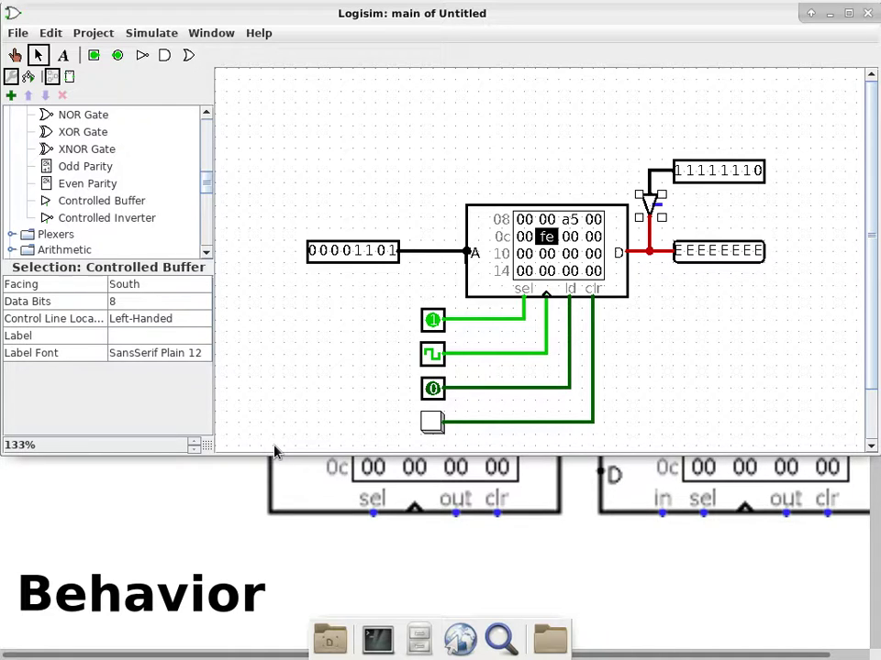
click(754, 196)
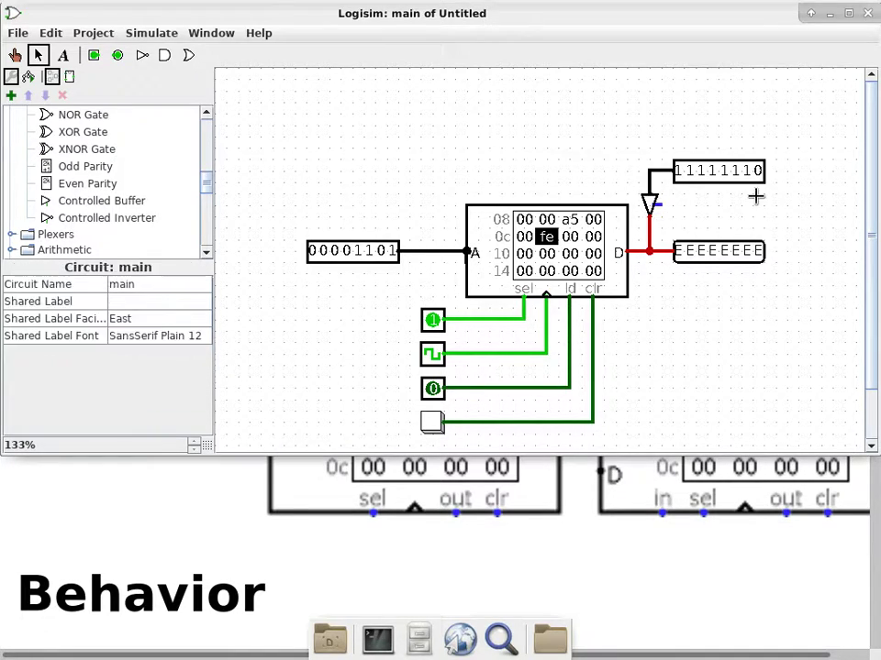
Wire the Controlled Buffer's control input around the output pin to the ld line, removing the short stray vertical wire.
drag(663, 205, 729, 217)
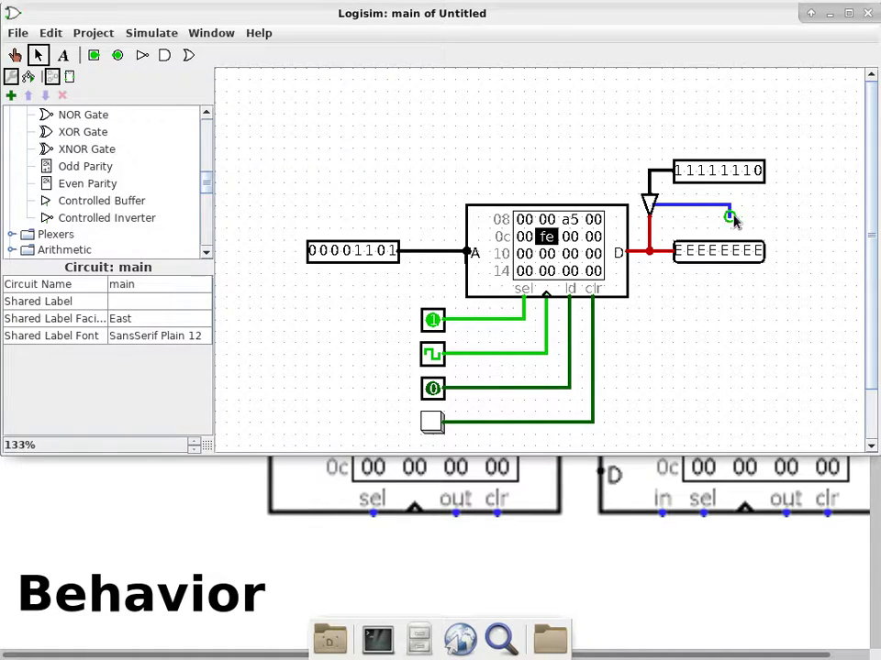
click(730, 219)
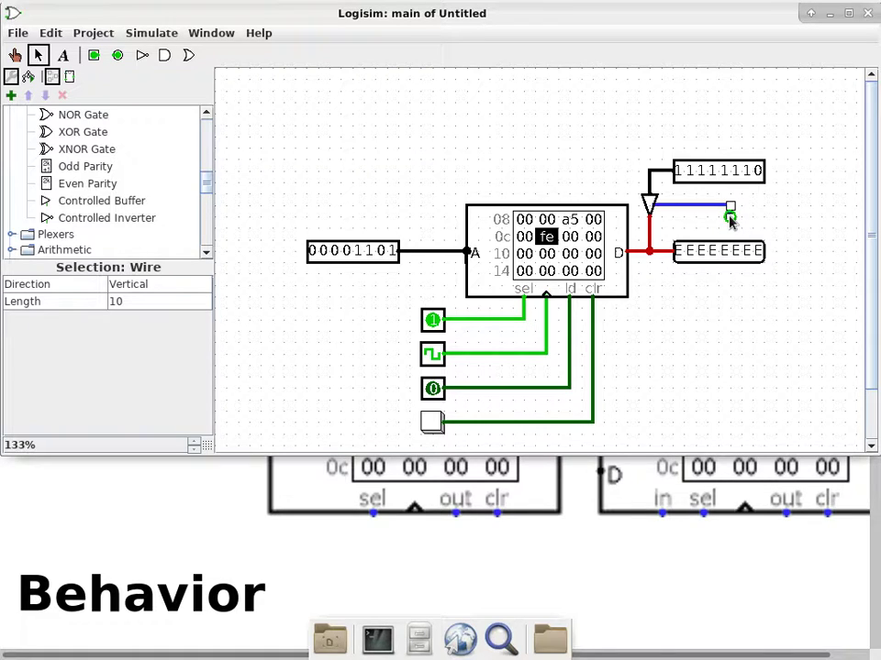
key(Delete)
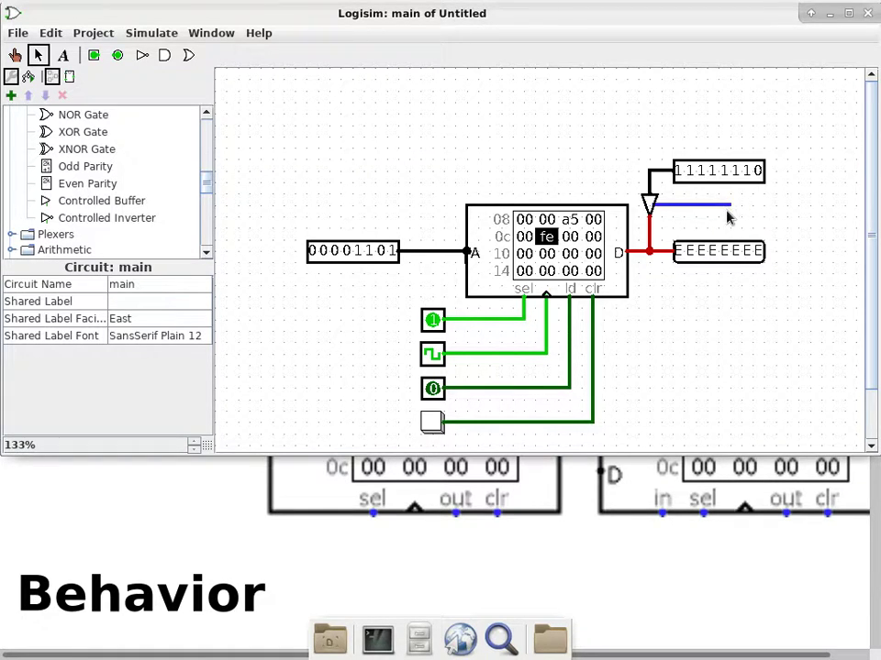
drag(731, 211, 570, 388)
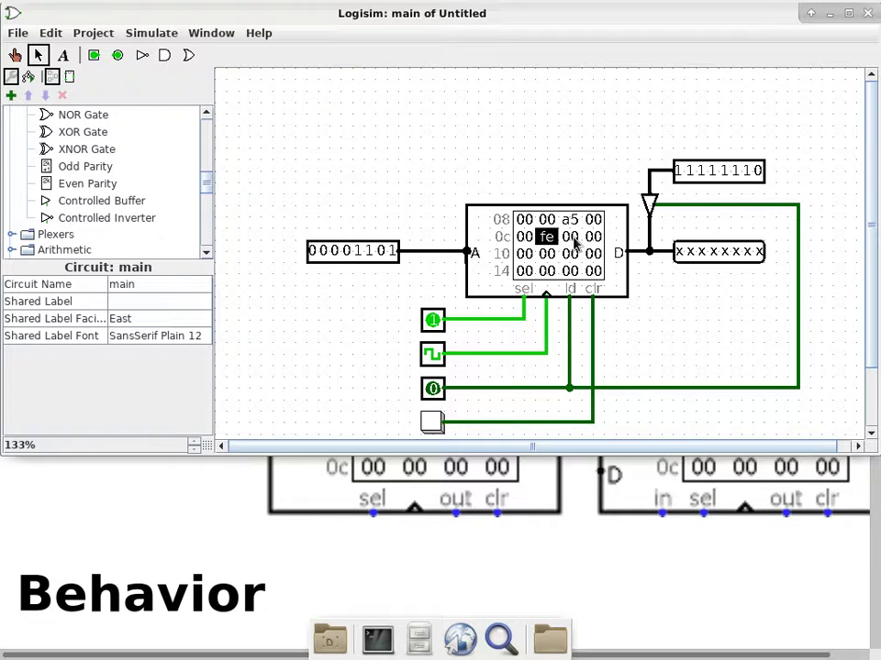
With the Poke tool, change the address pin to 00001100 and set the ld pin to 1.
click(14, 53)
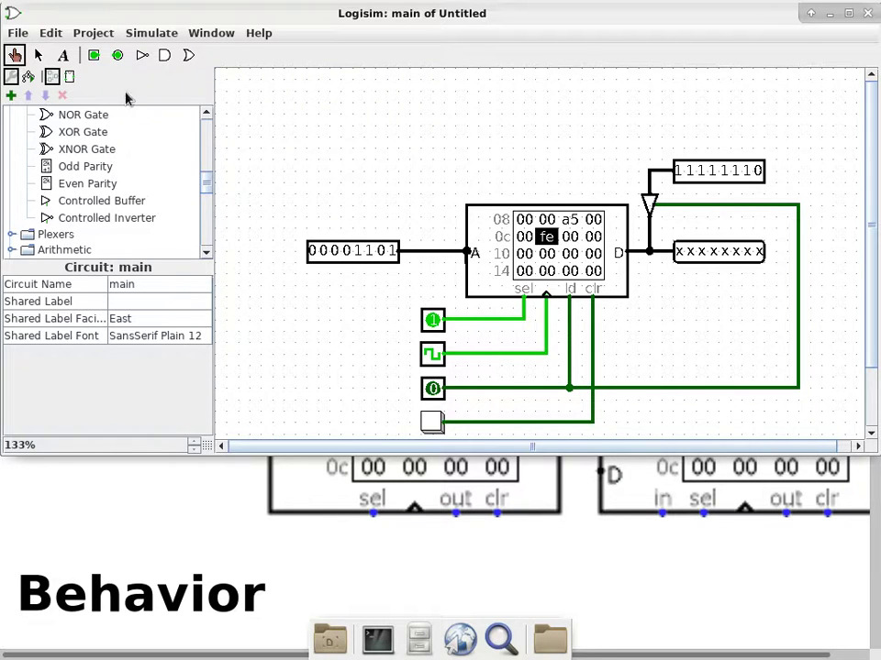
click(393, 258)
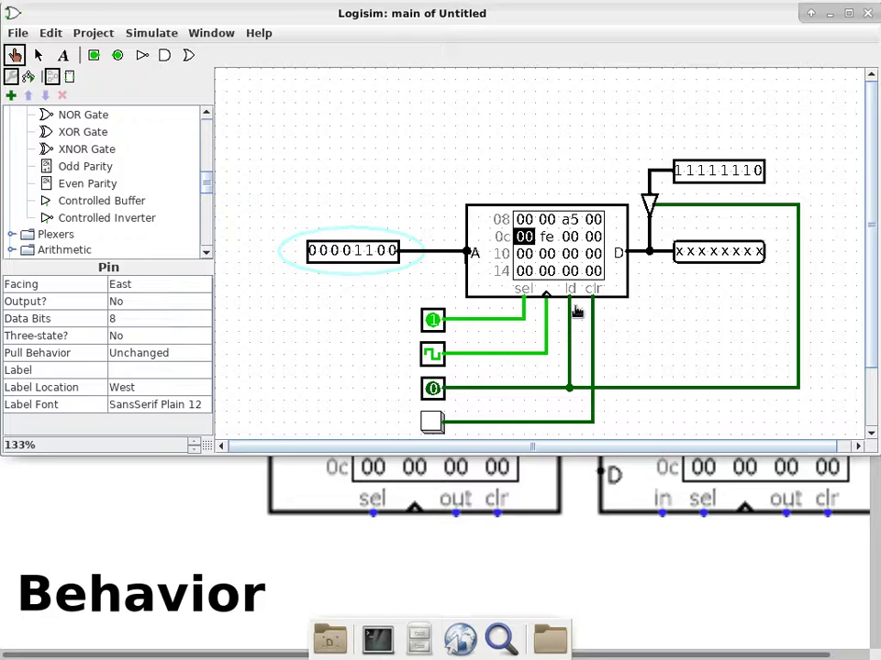
click(437, 389)
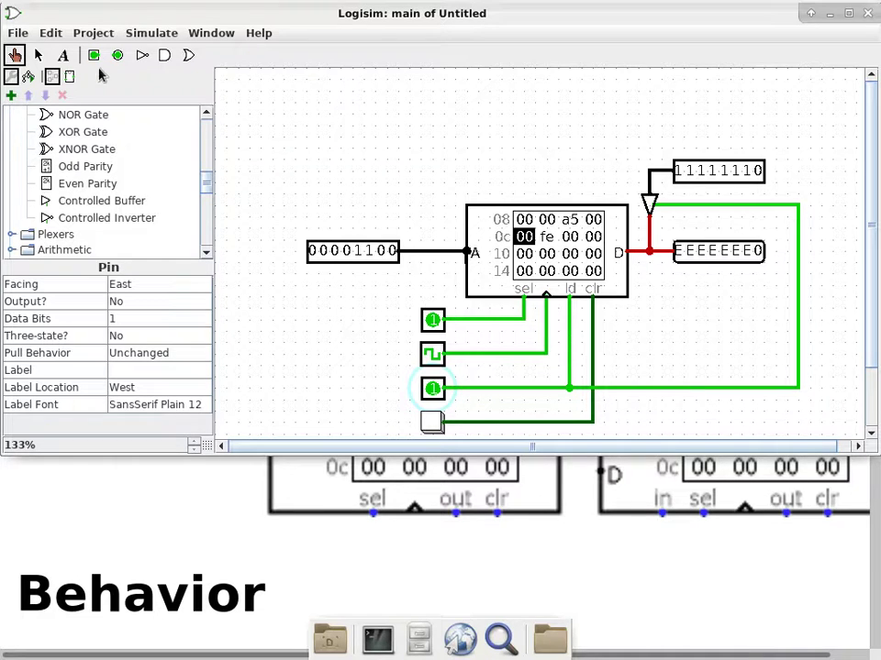
Insert a NOT gate into the wire from the ld line to the buffer's control input, and set the ld pin to 0.
scroll(90, 183, up, 3)
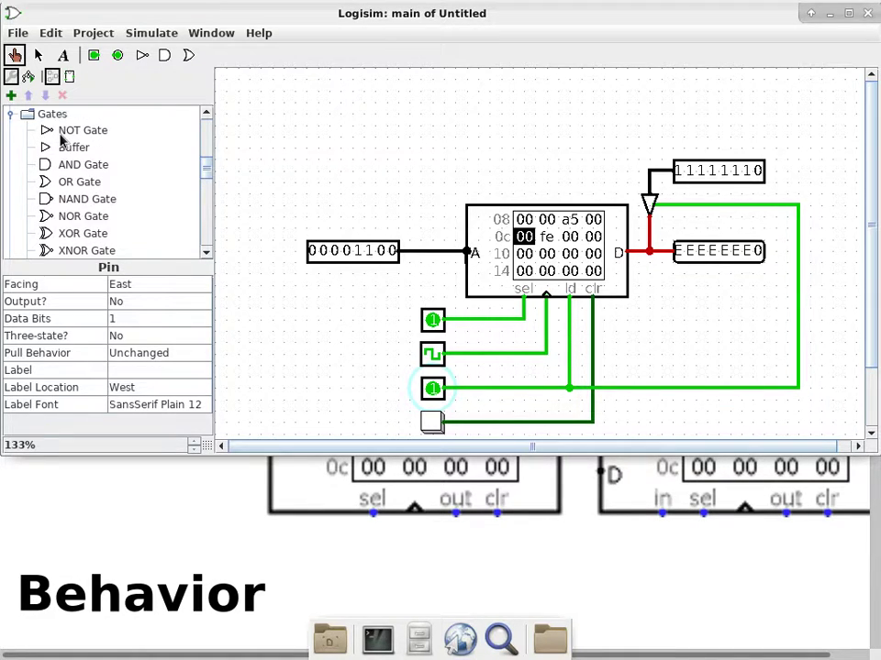
click(64, 131)
click(707, 356)
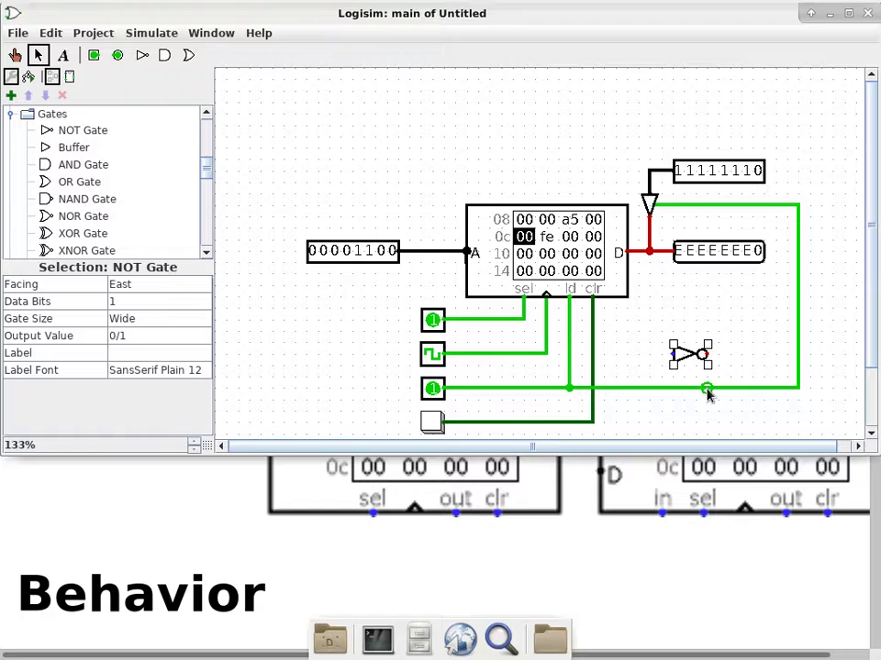
click(703, 387)
key(Delete)
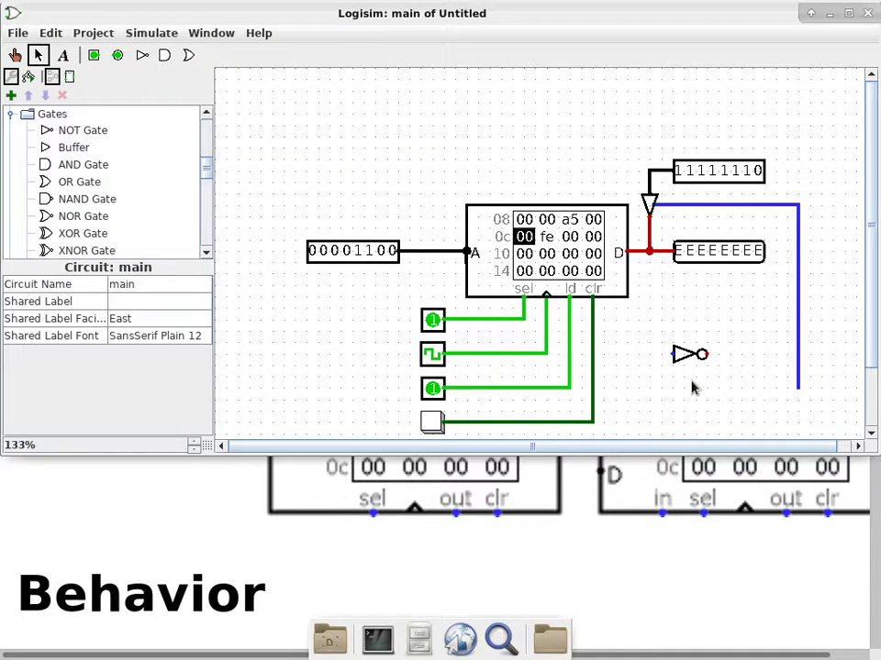
drag(680, 356, 674, 393)
drag(570, 388, 798, 387)
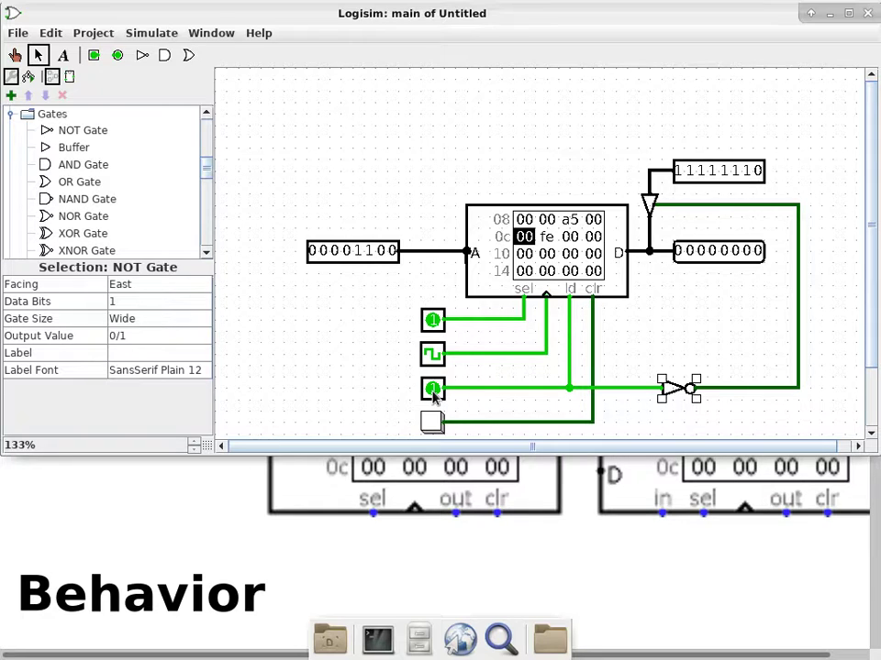
click(15, 55)
click(432, 388)
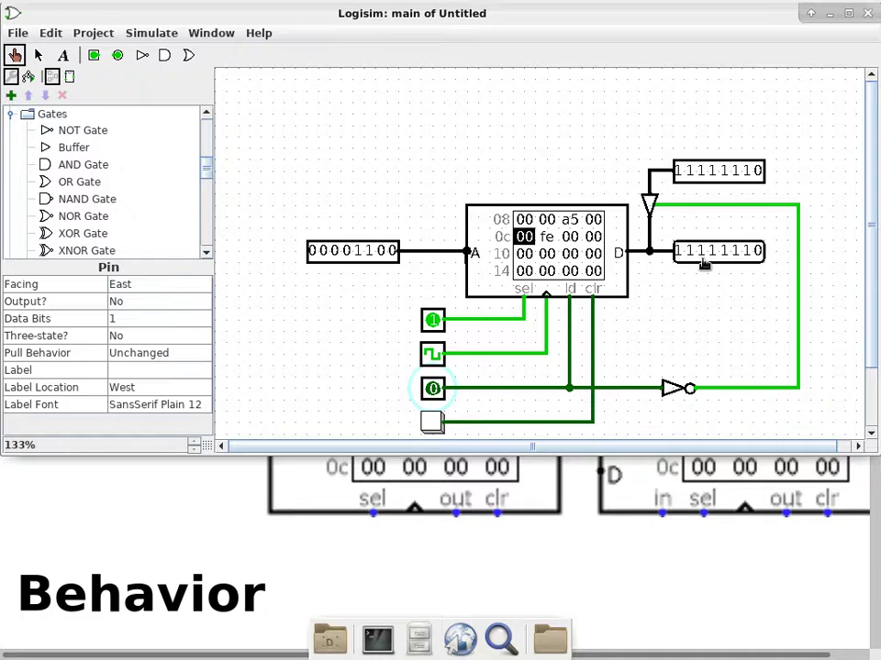
Switch to Firefox and open apps.losrios.edu in a new tab.
click(137, 547)
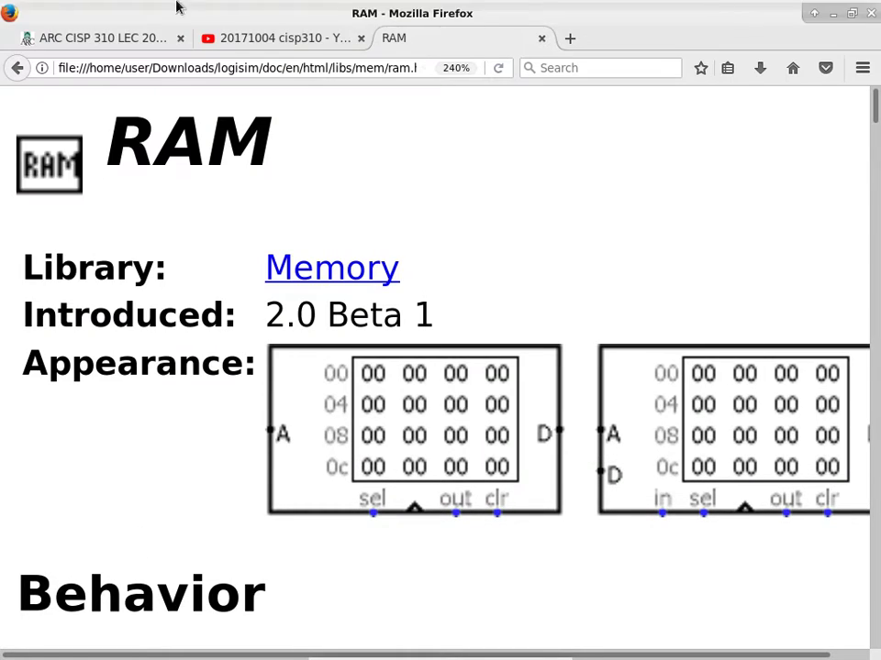
click(139, 39)
drag(878, 440, 878, 207)
scroll(550, 397, up, 1)
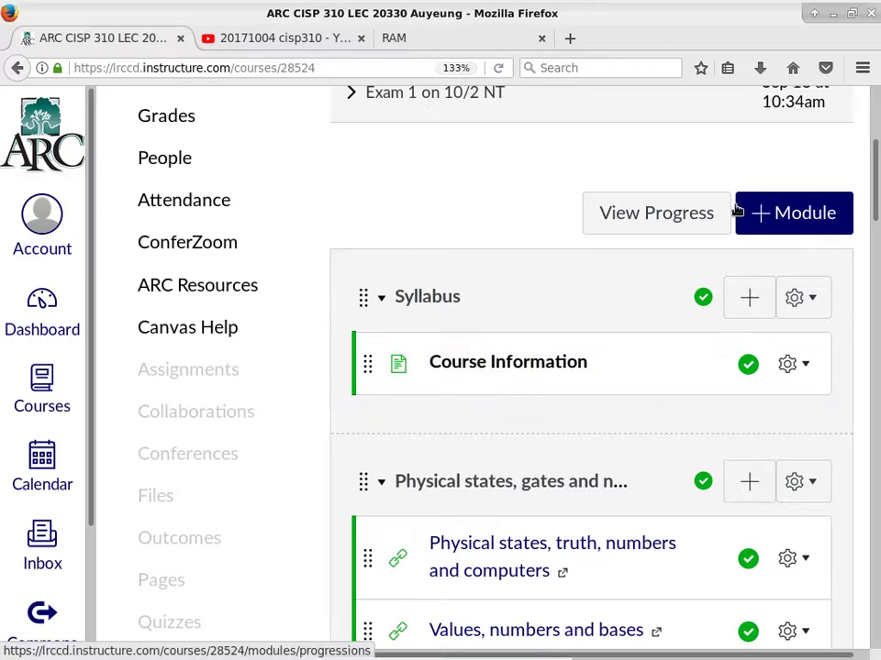
click(571, 38)
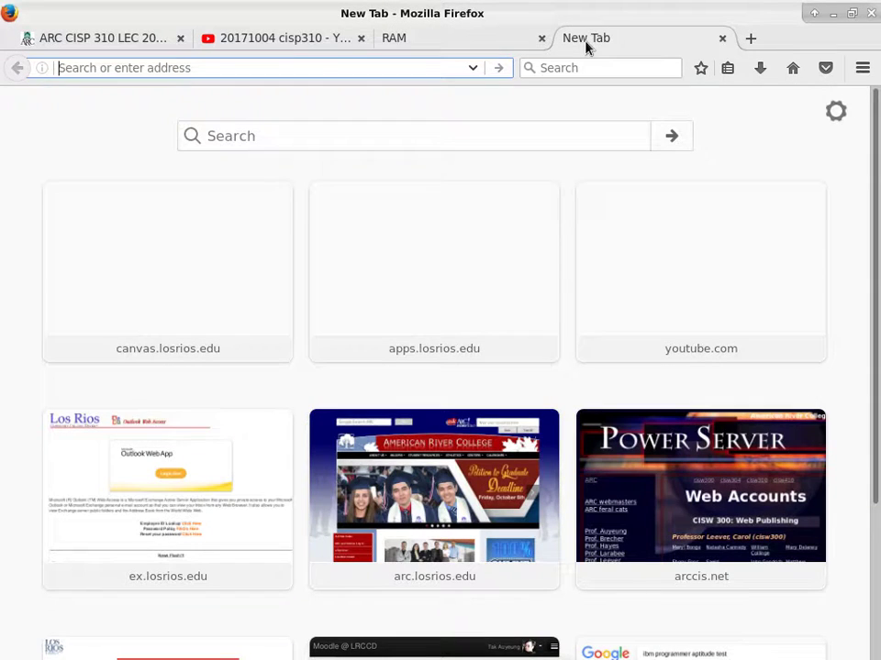
text(apps.losrios.edu/)
key(Return)
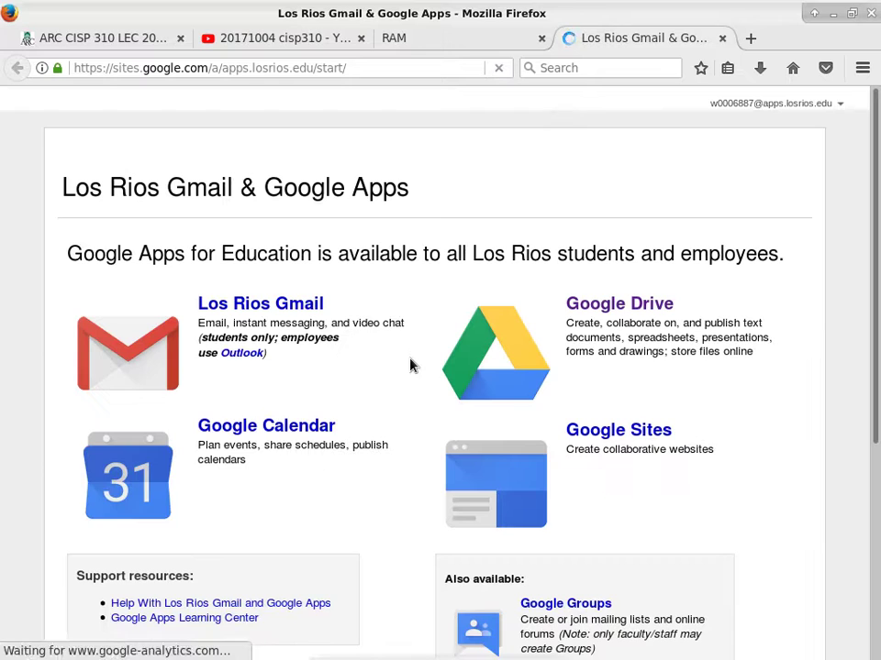
Open Google Drive and go to the shared folder inside the cisp310 folder.
click(647, 305)
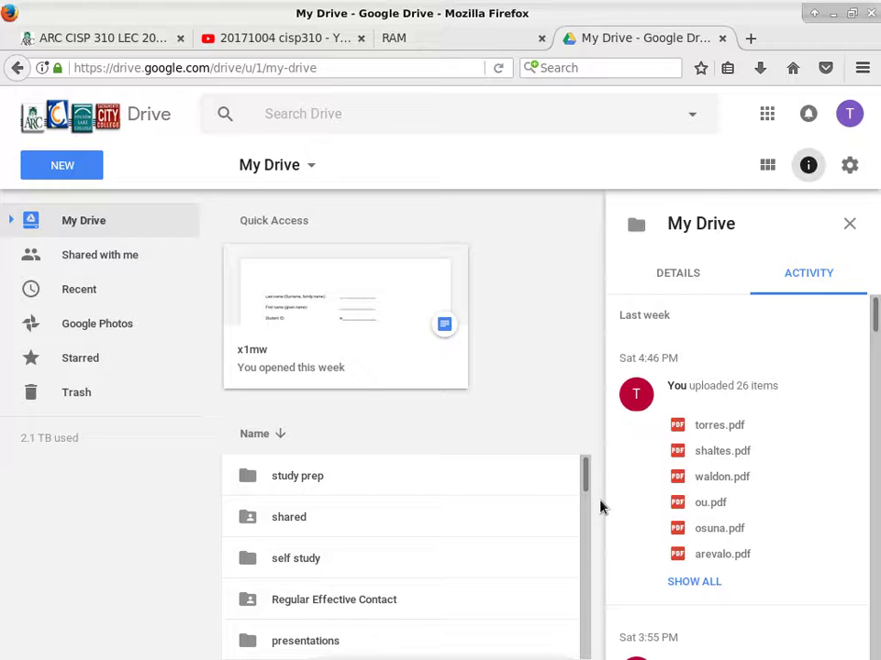
scroll(876, 324, down, 2)
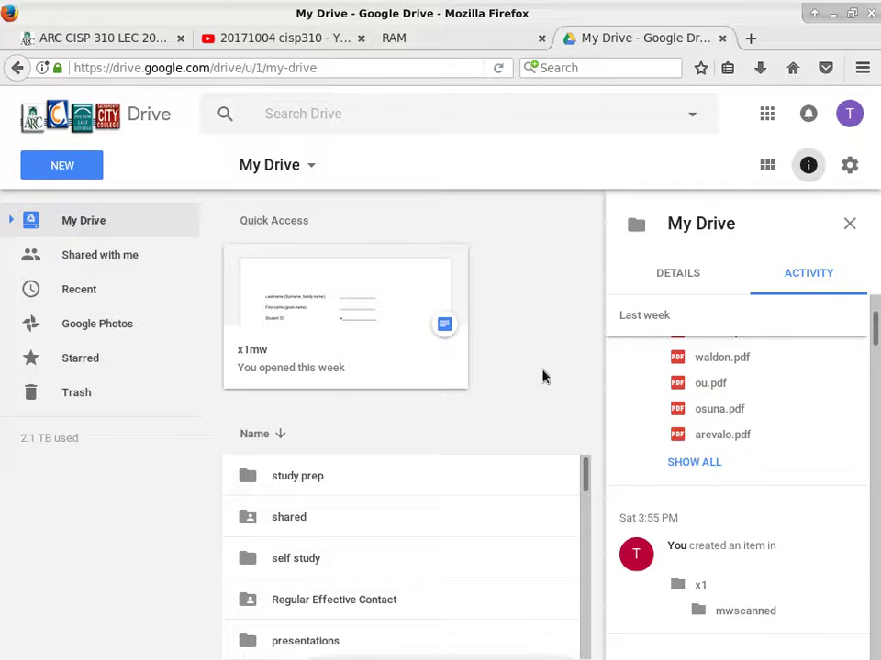
drag(583, 493, 593, 568)
scroll(308, 395, up, 3)
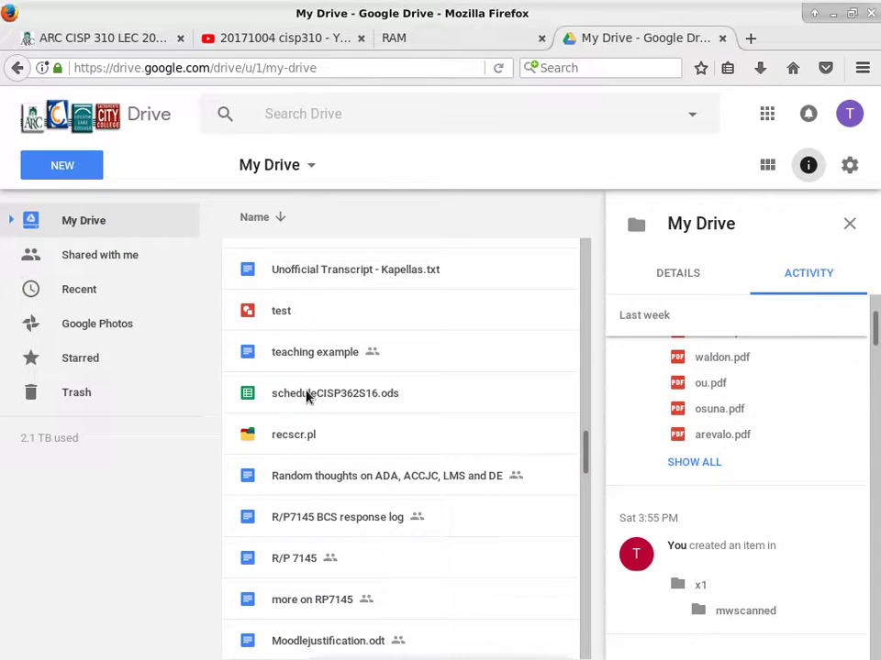
scroll(309, 381, up, 10)
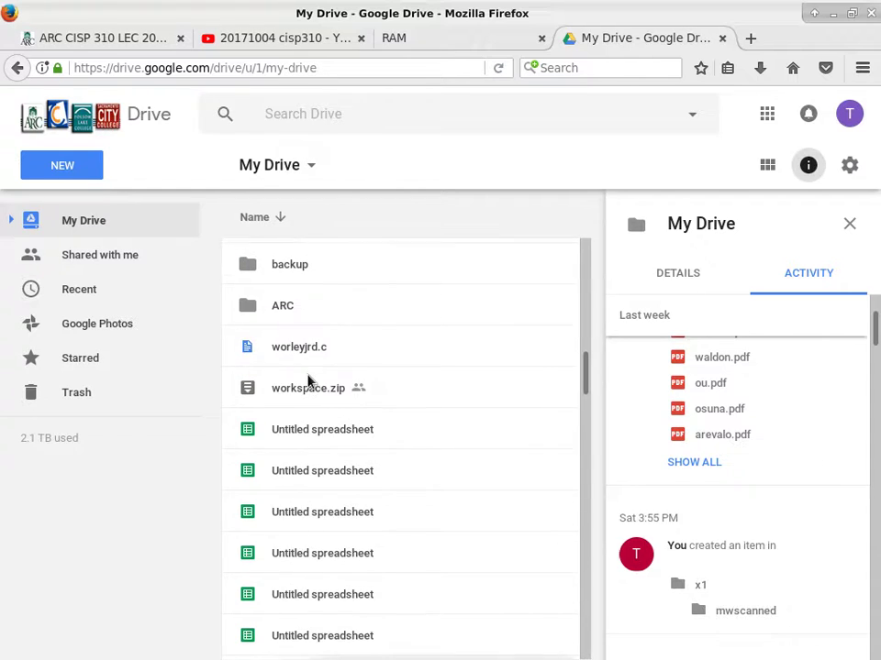
double_click(309, 380)
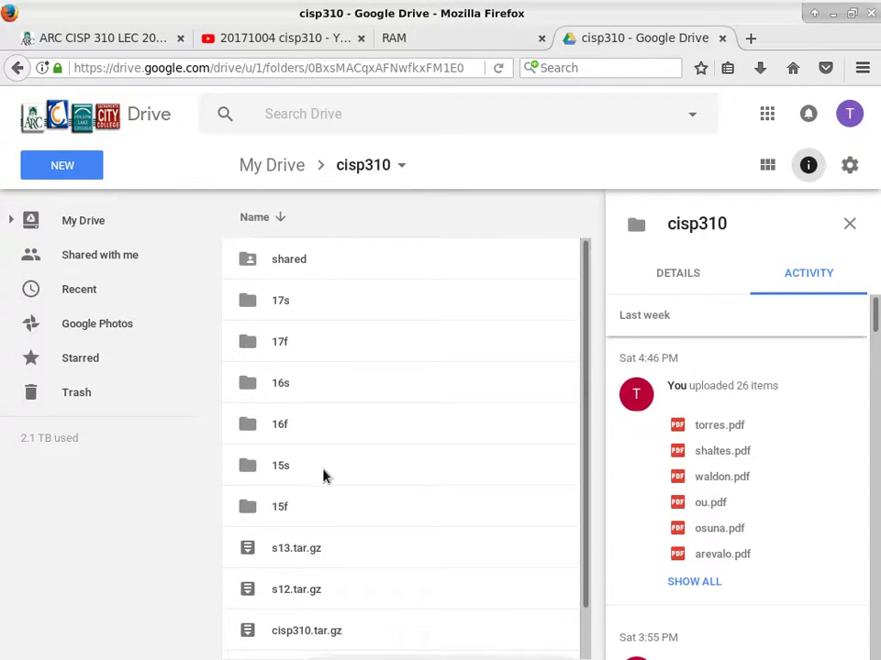
double_click(245, 266)
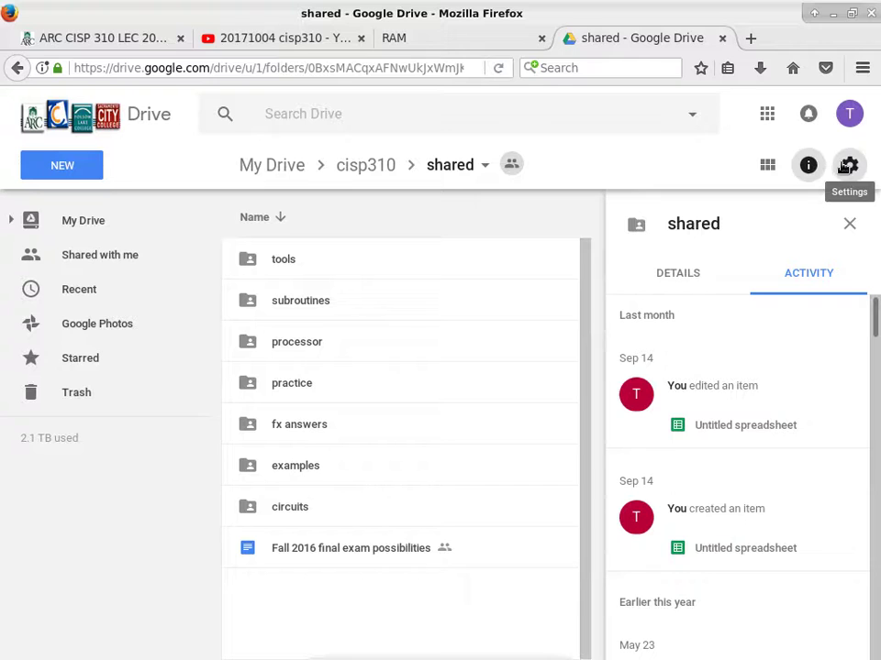
Open the sharing settings of the current shared folder in Drive and copy its shareable link.
click(277, 274)
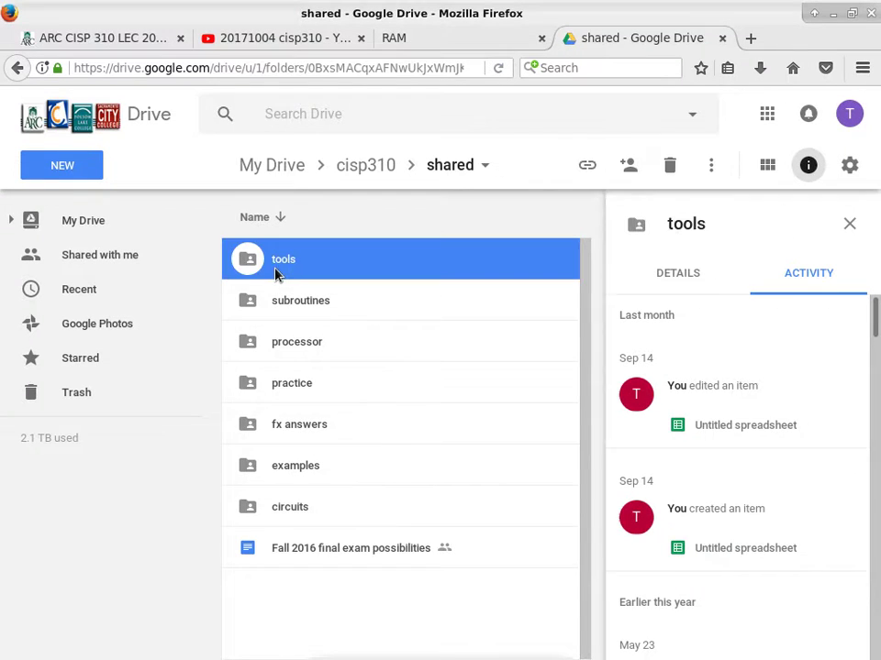
click(470, 166)
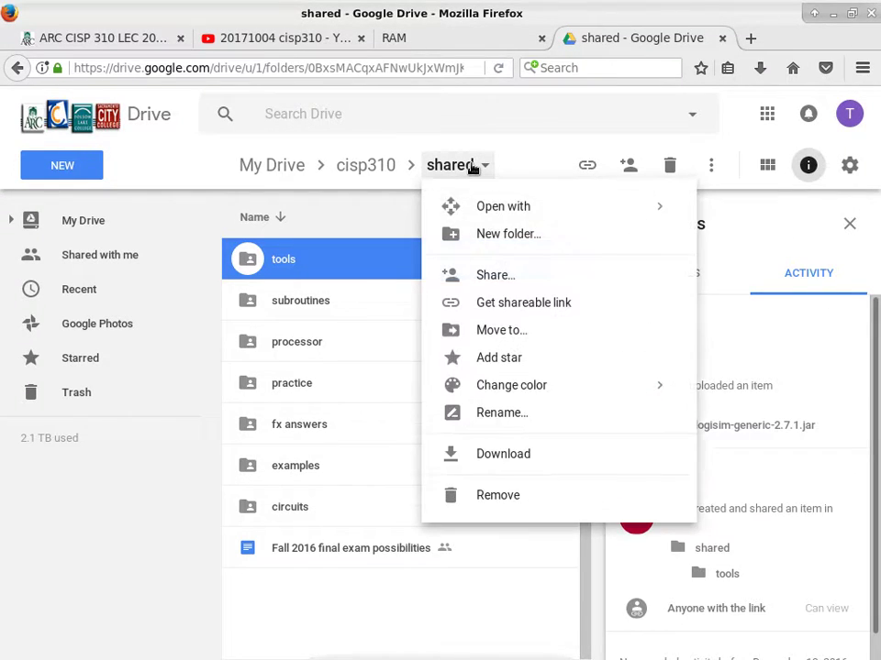
click(499, 275)
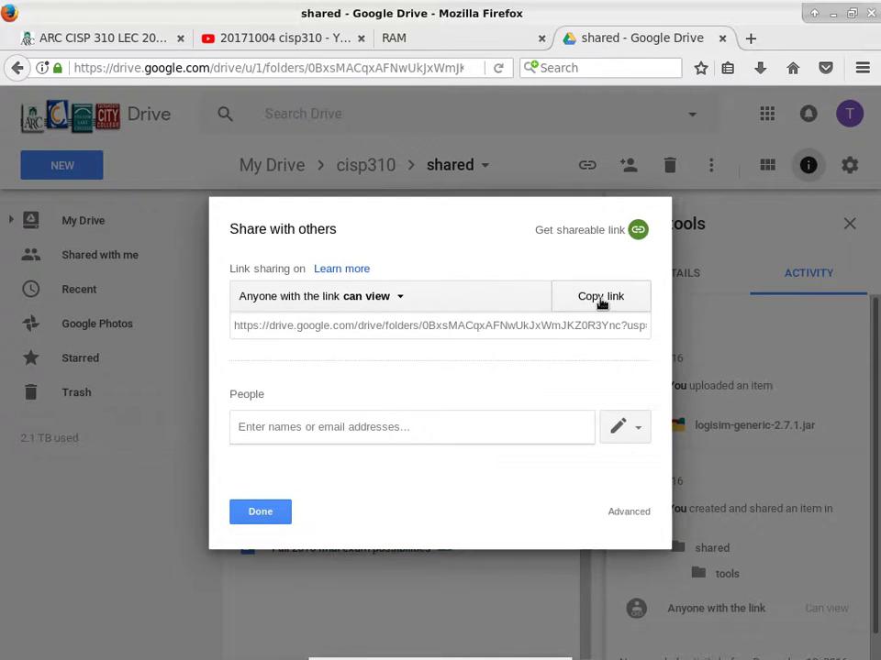
click(601, 300)
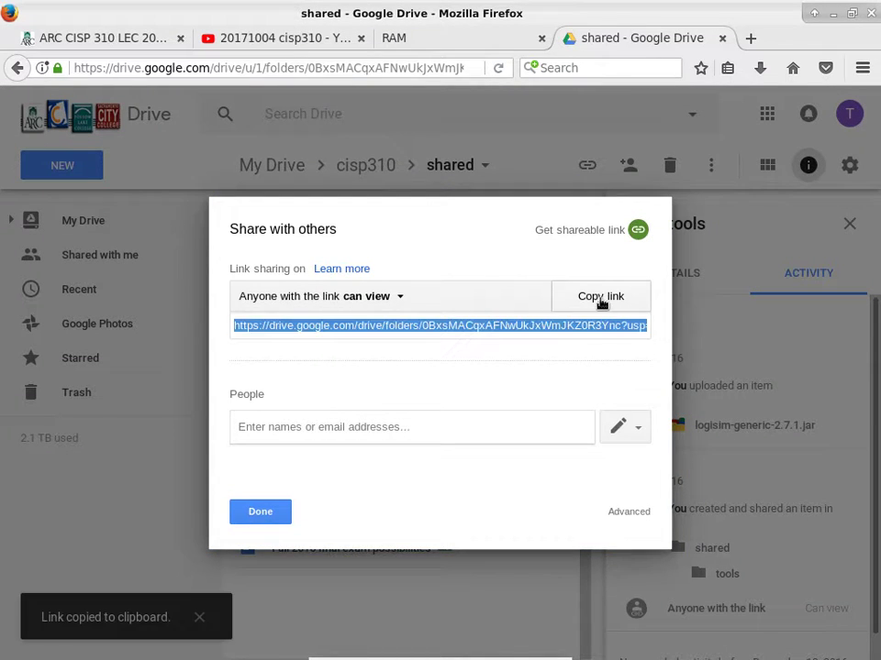
Switch to the Canvas course page and start adding an External URL item to the Syllabus module.
click(40, 46)
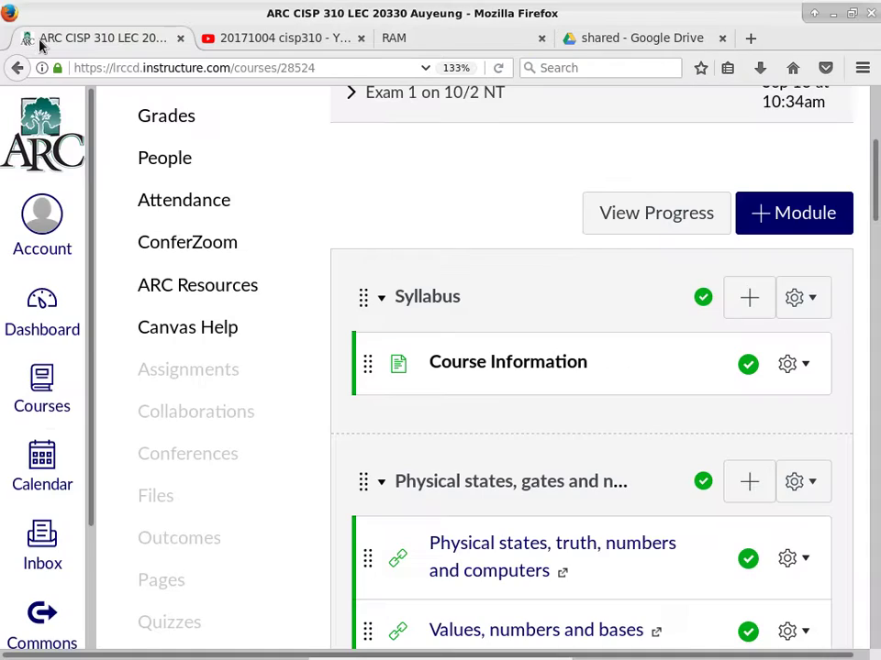
click(786, 213)
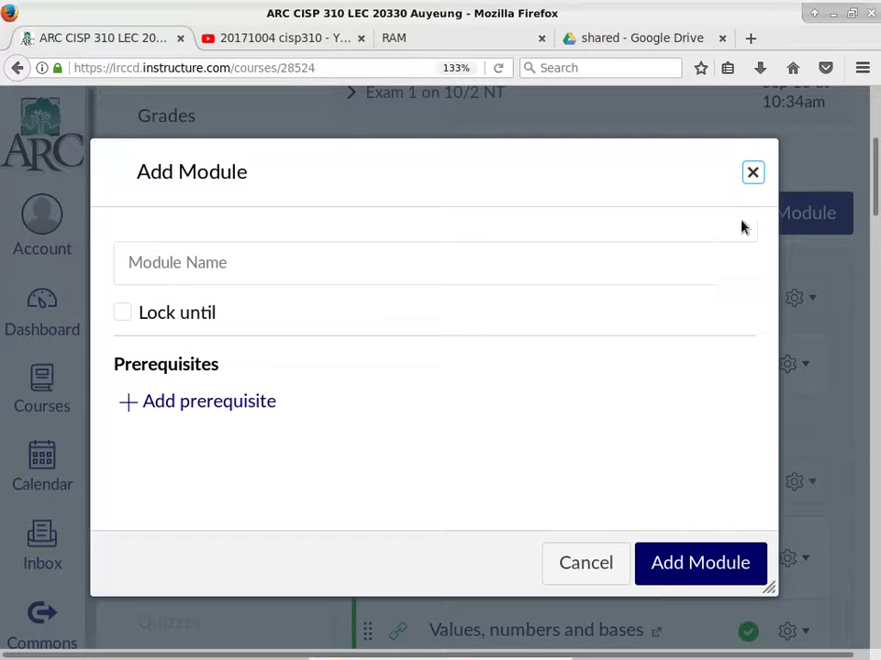
click(753, 174)
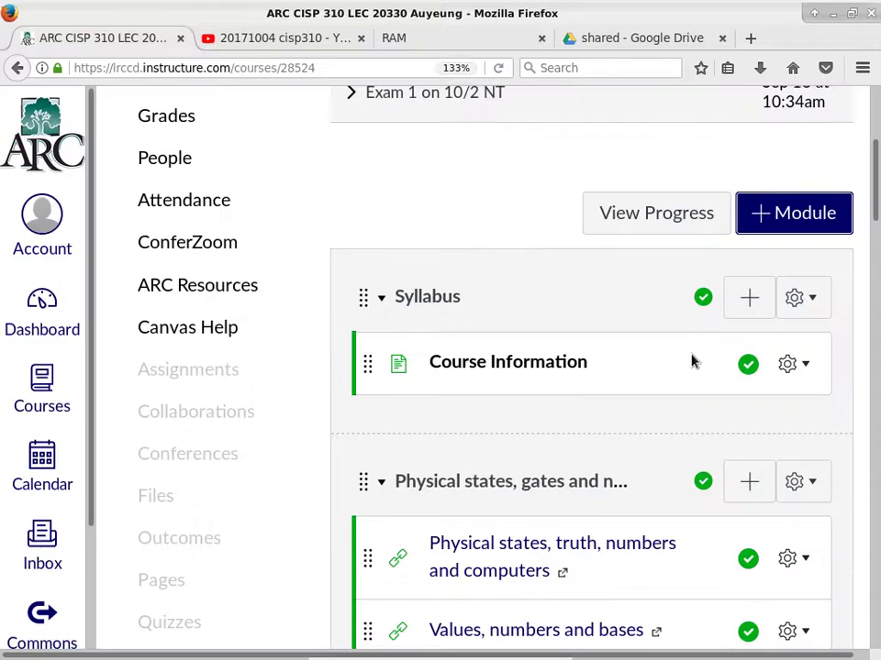
click(740, 301)
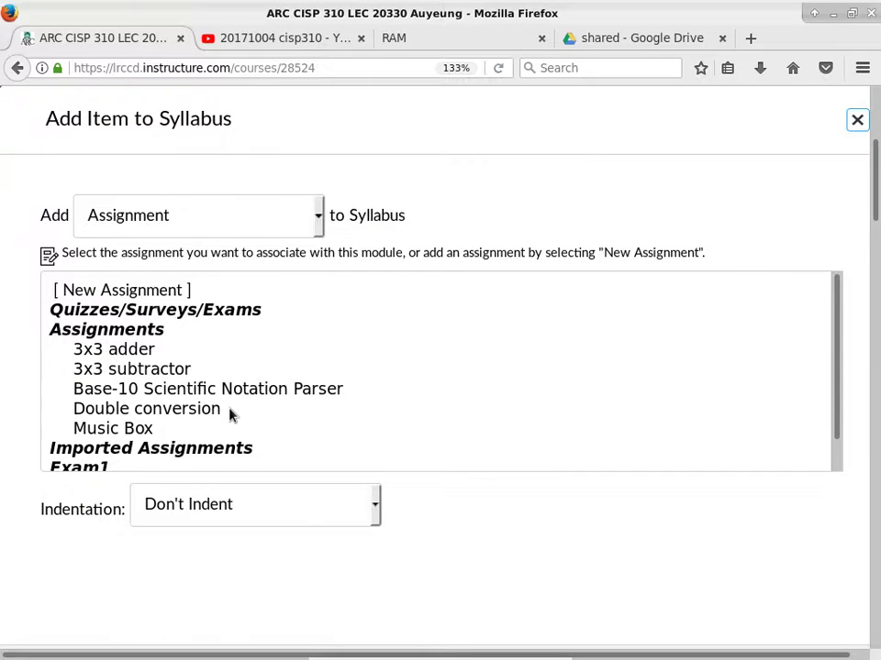
click(232, 222)
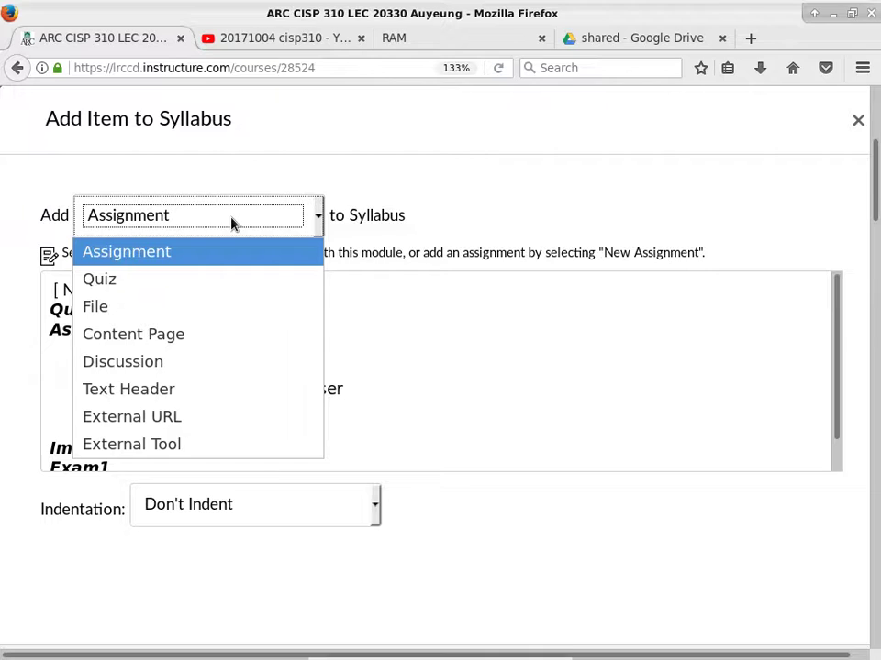
click(275, 419)
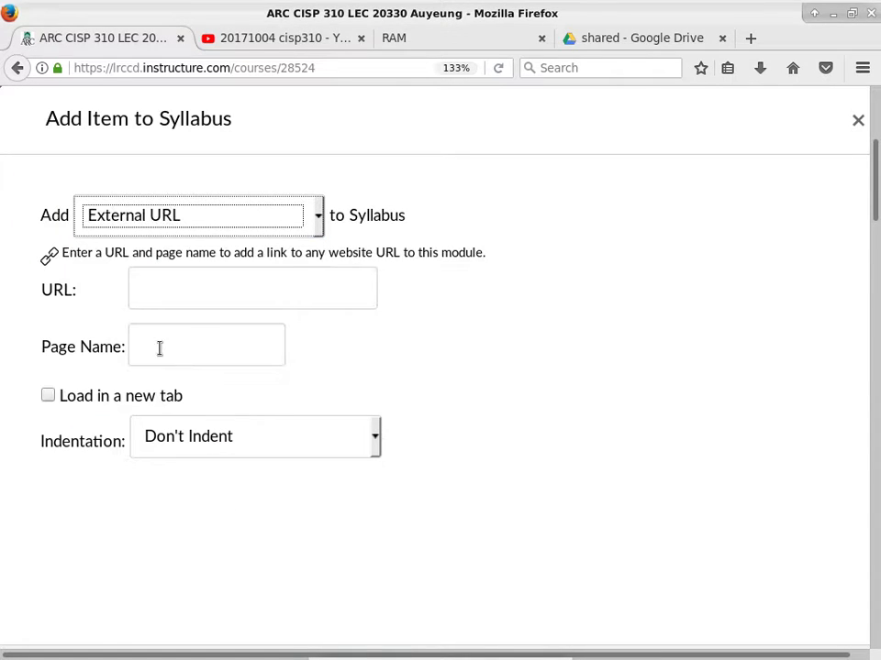
Paste the copied folder link as the URL, name the page "Shared folder", add the item to the Syllabus module and publish it.
click(156, 287)
key(ctrl+v)
click(166, 357)
text(Tak)
key(BackSpace)
key(BackSpace)
key(BackSpace)
text(Shared folder)
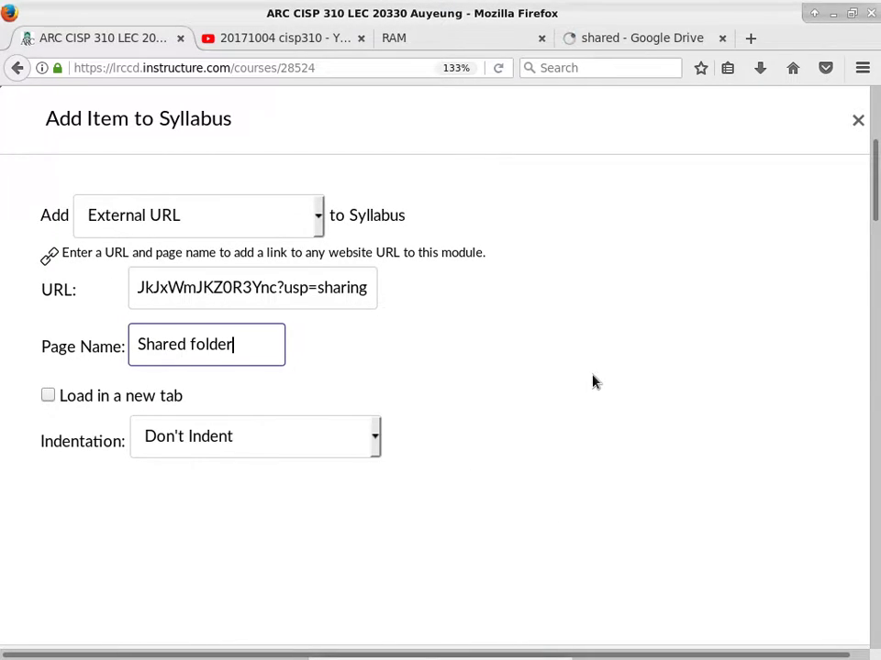
scroll(592, 380, down, 5)
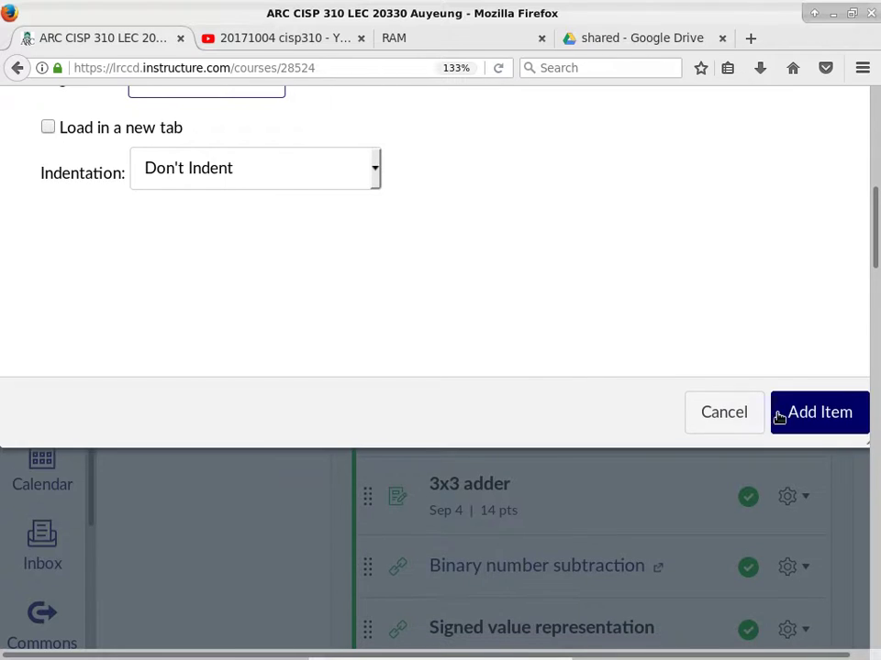
click(821, 417)
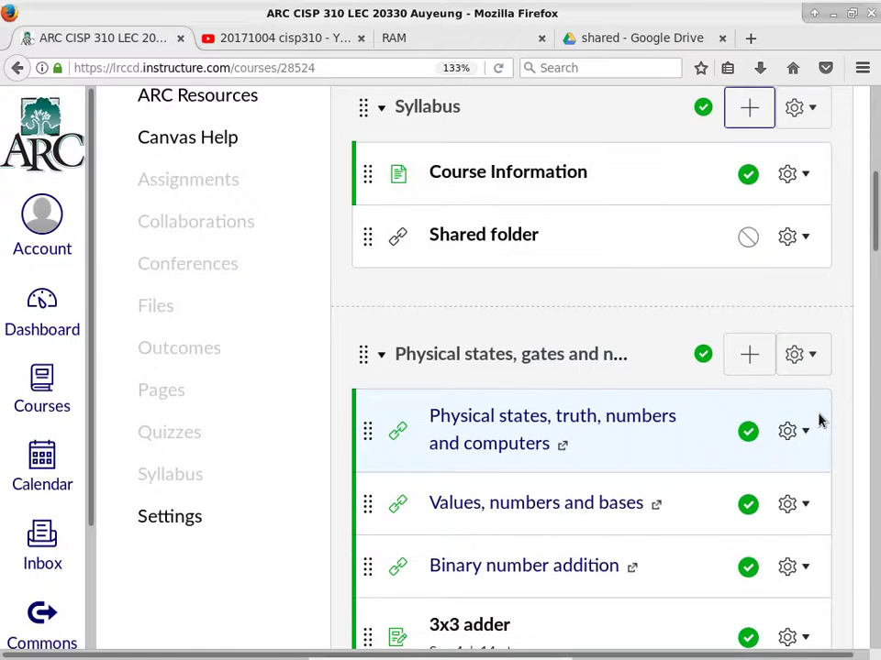
click(748, 238)
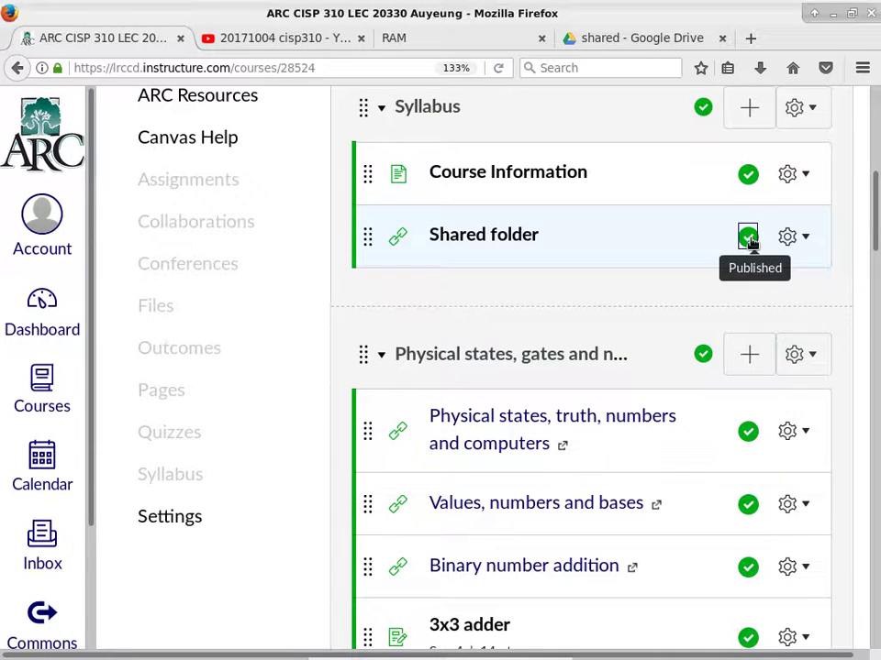
Return to Google Drive, close the sharing dialog and open the processor folder.
click(608, 42)
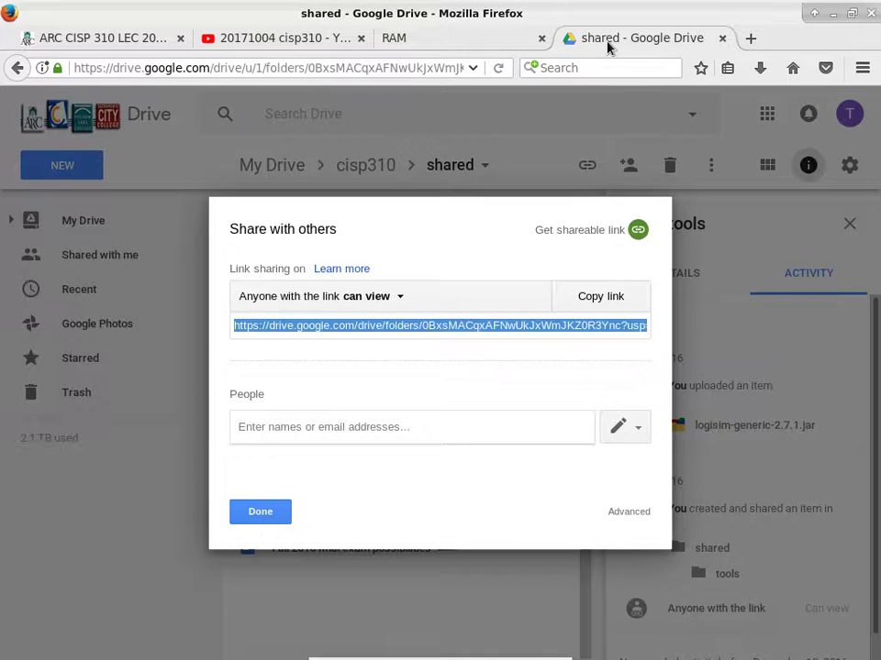
click(266, 513)
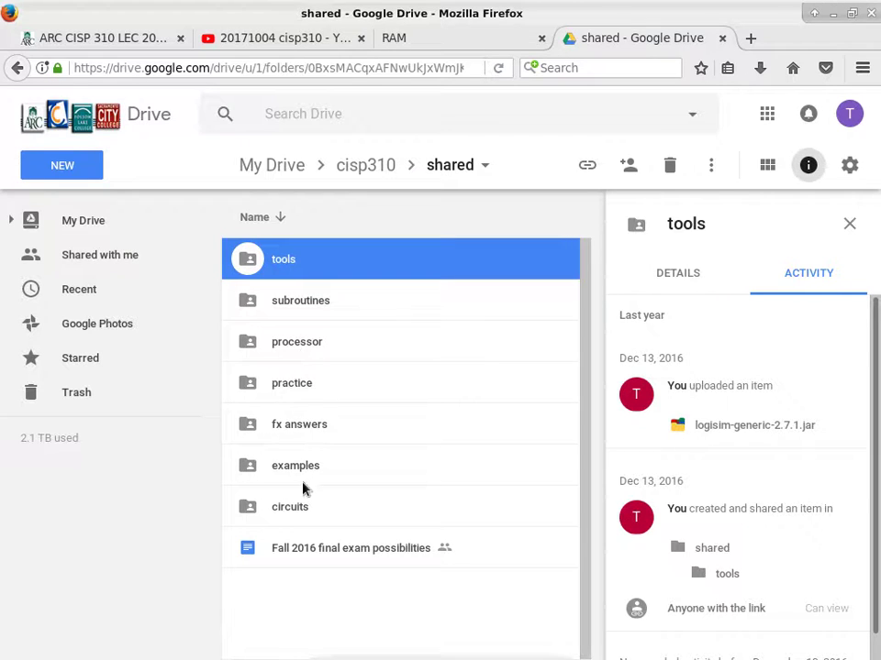
double_click(250, 343)
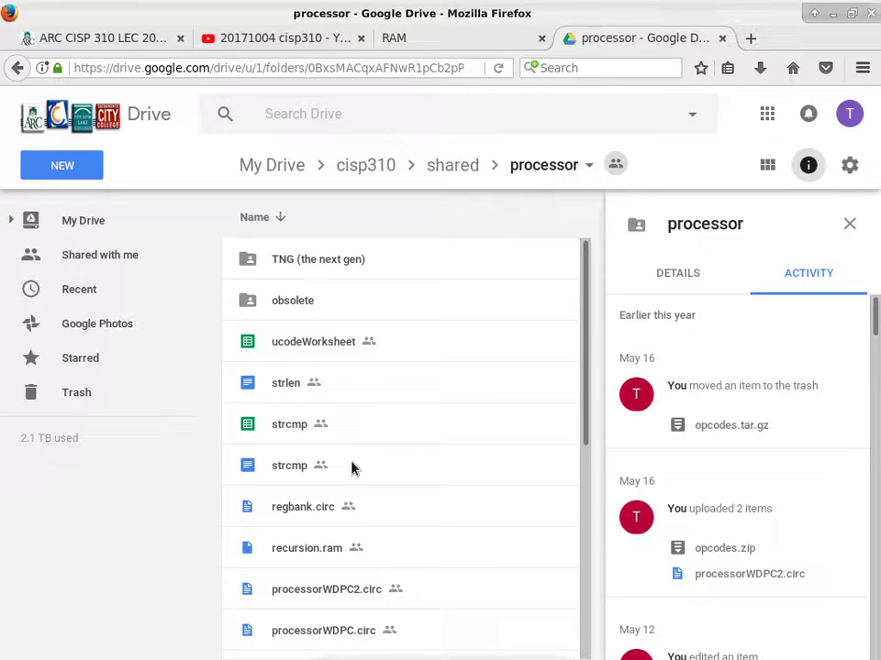
Select regbank.circ, processorWDPC2.circ and alu.circ together in the processor folder.
scroll(348, 454, down, 1)
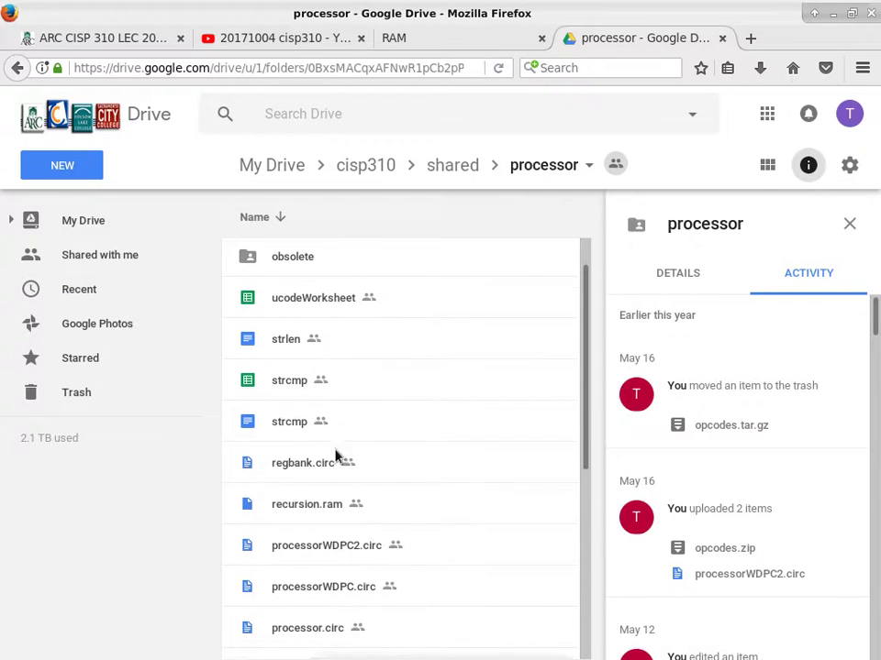
click(252, 471)
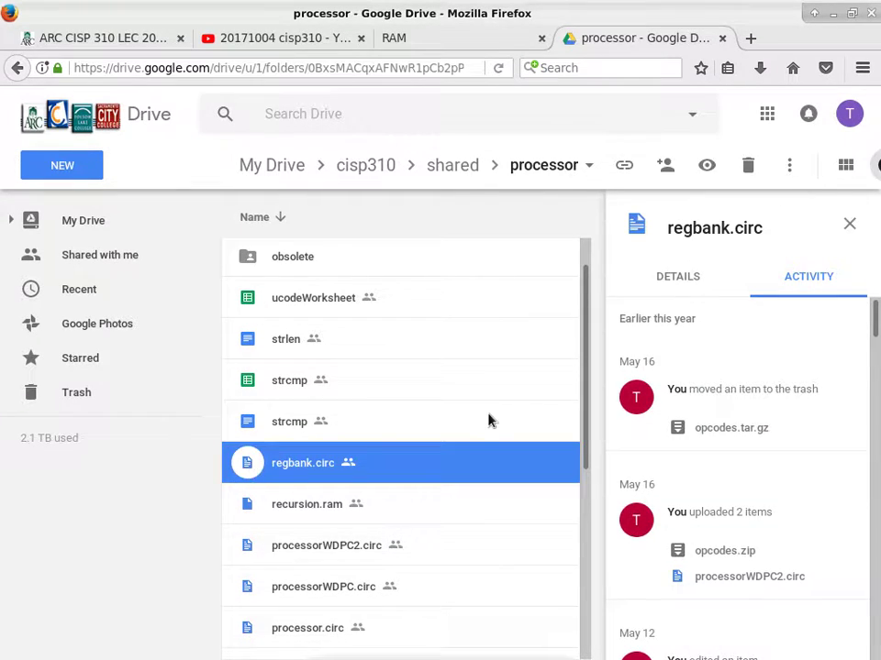
scroll(488, 420, down, 3)
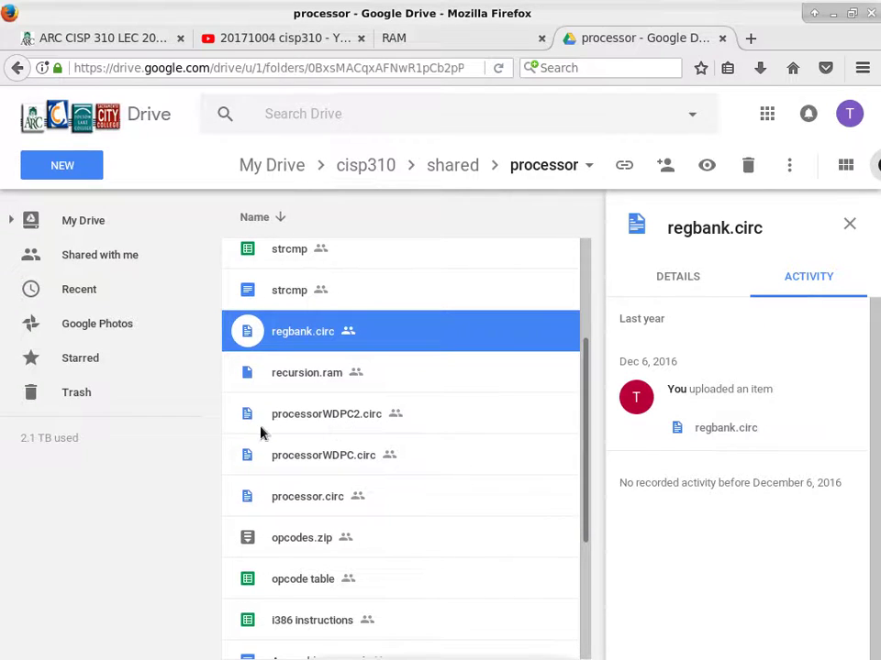
ctrl+click(248, 424)
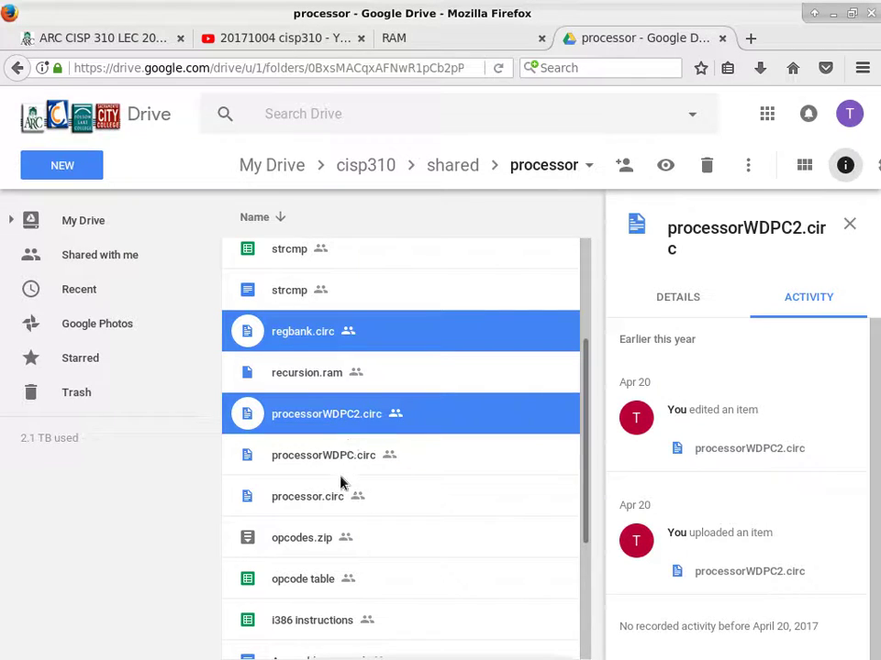
scroll(353, 481, up, 3)
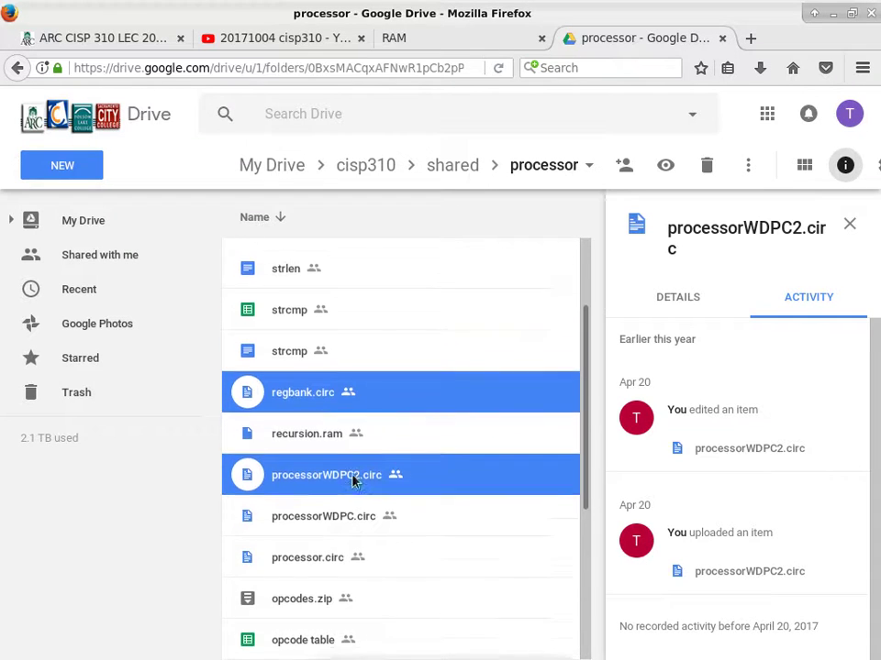
scroll(353, 480, down, 6)
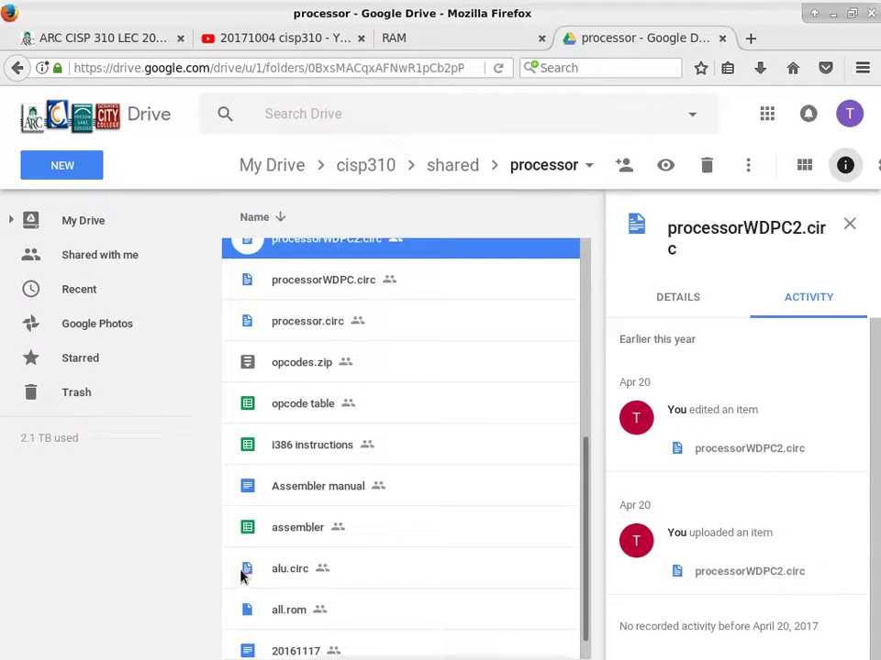
click(244, 575)
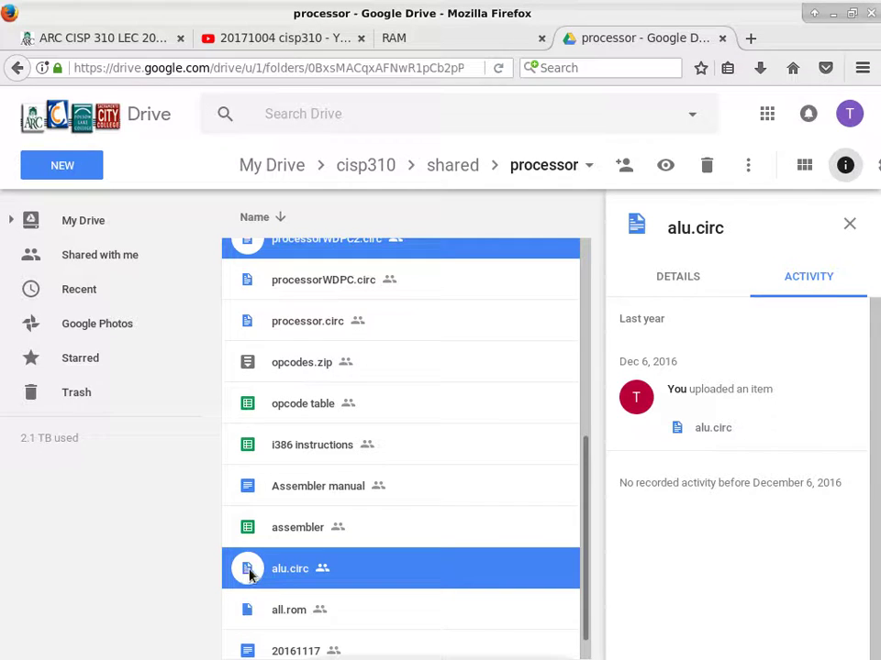
Download the selected circuit files and save the zip archive in the tmp folder under its default name.
right_click(249, 572)
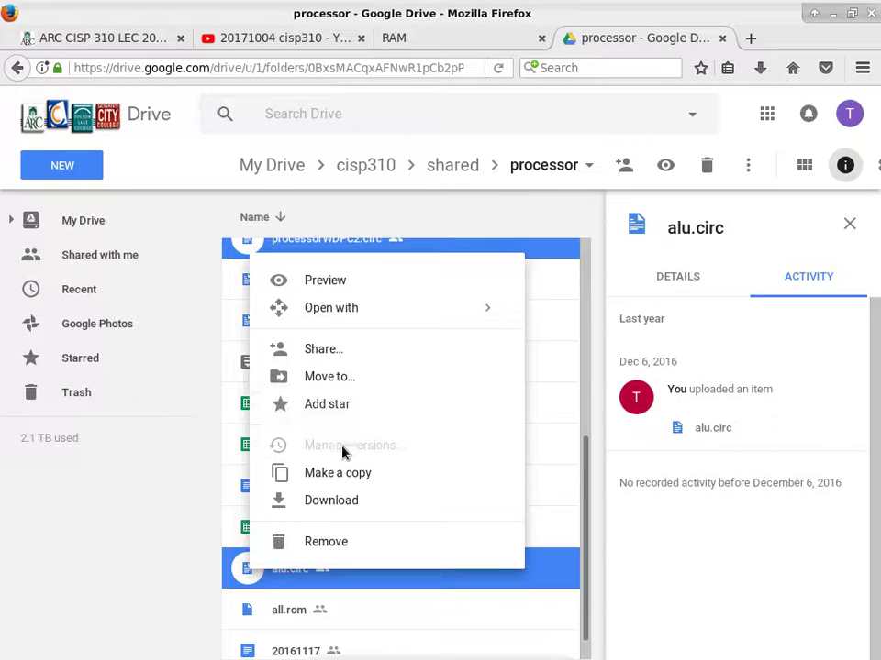
click(350, 505)
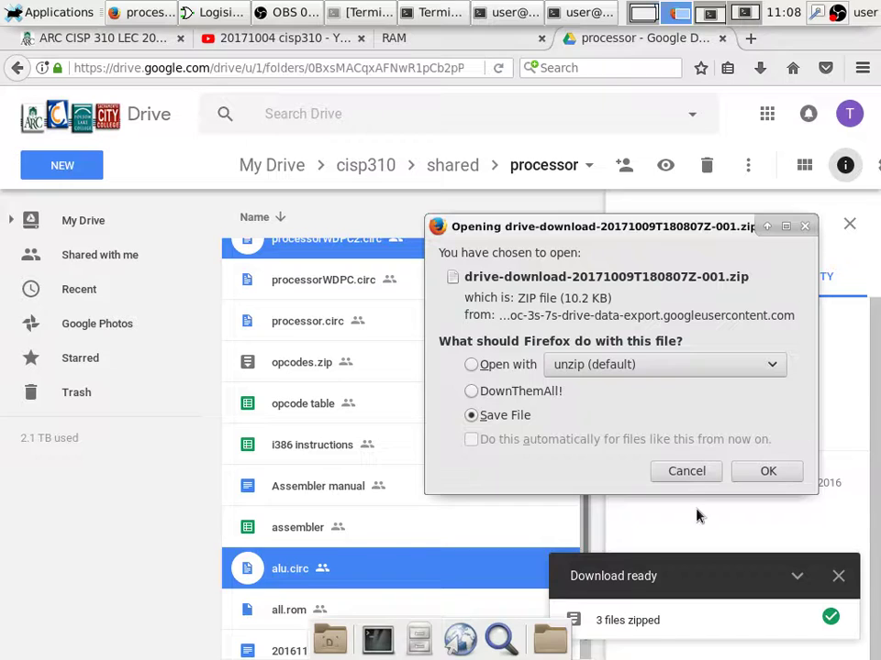
click(771, 474)
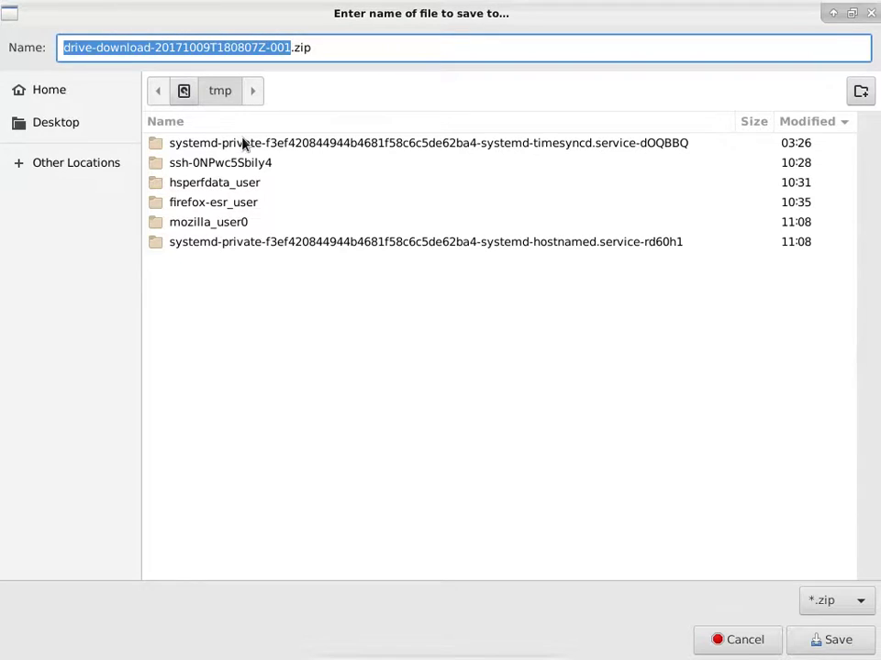
click(833, 639)
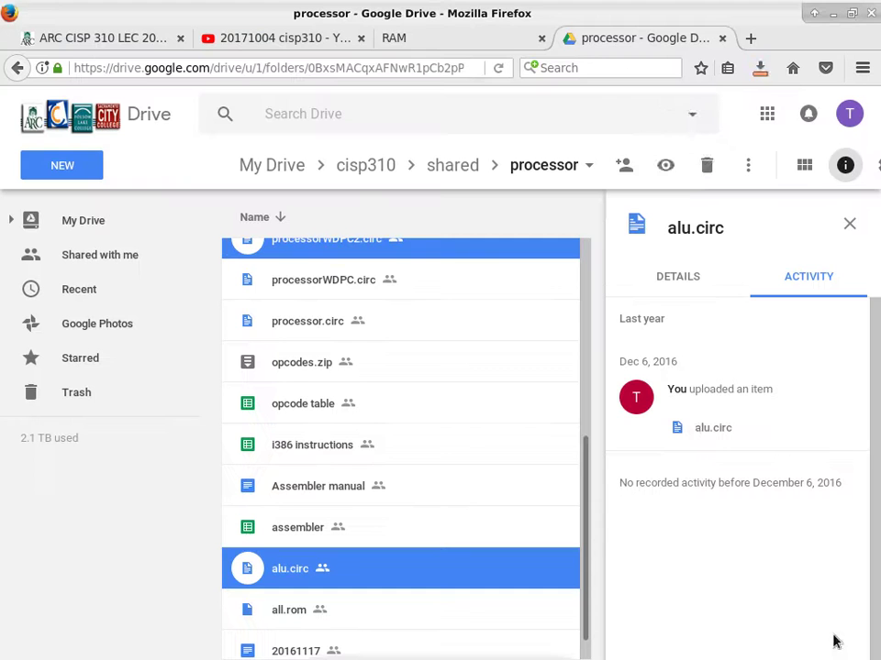
Switch to the terminal, change to /tmp and list its contents.
key(alt+Tab)
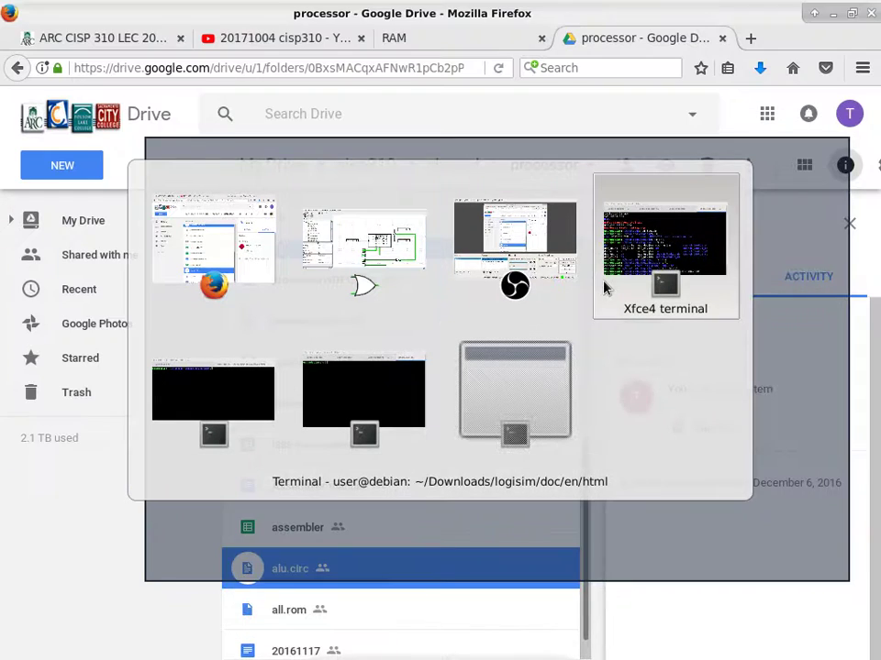
click(604, 287)
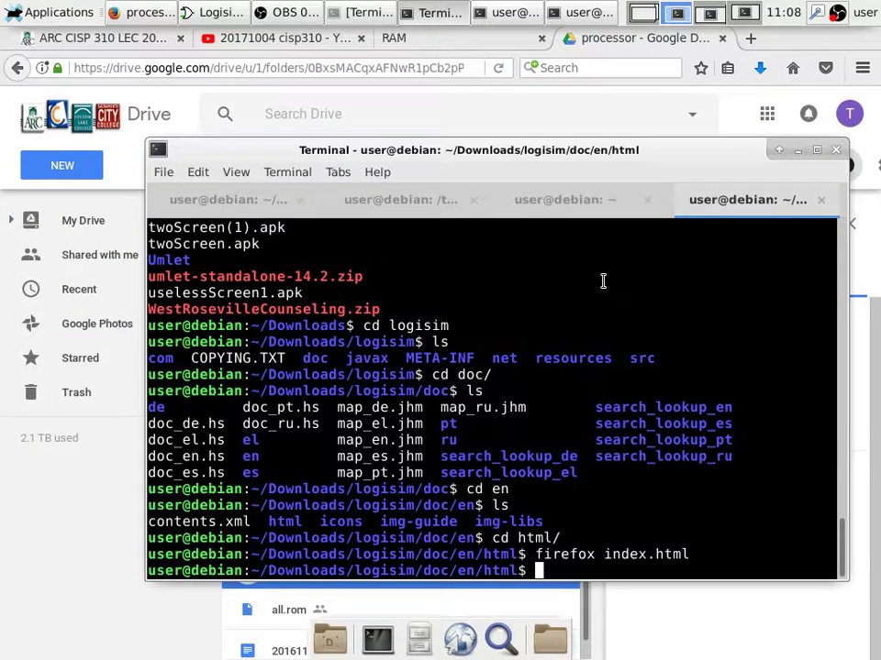
text(cd /tmp)
key(Return)
text(ls)
key(Return)
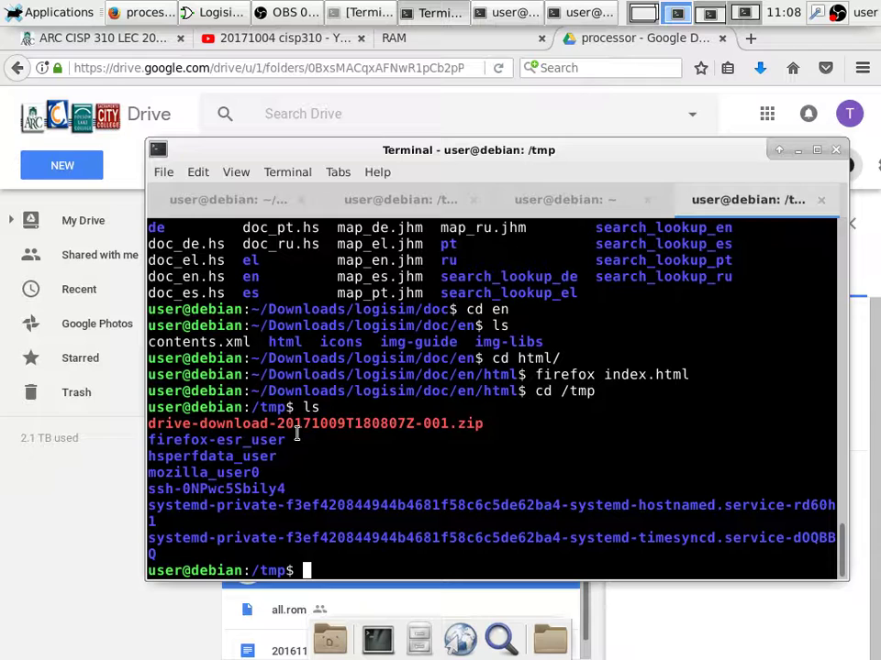
Extract drive-download-20171009T180807Z-001.zip in /tmp with unzip.
text(uinzi)
key(BackSpace)
key(BackSpace)
key(BackSpace)
key(BackSpace)
text(nzip )
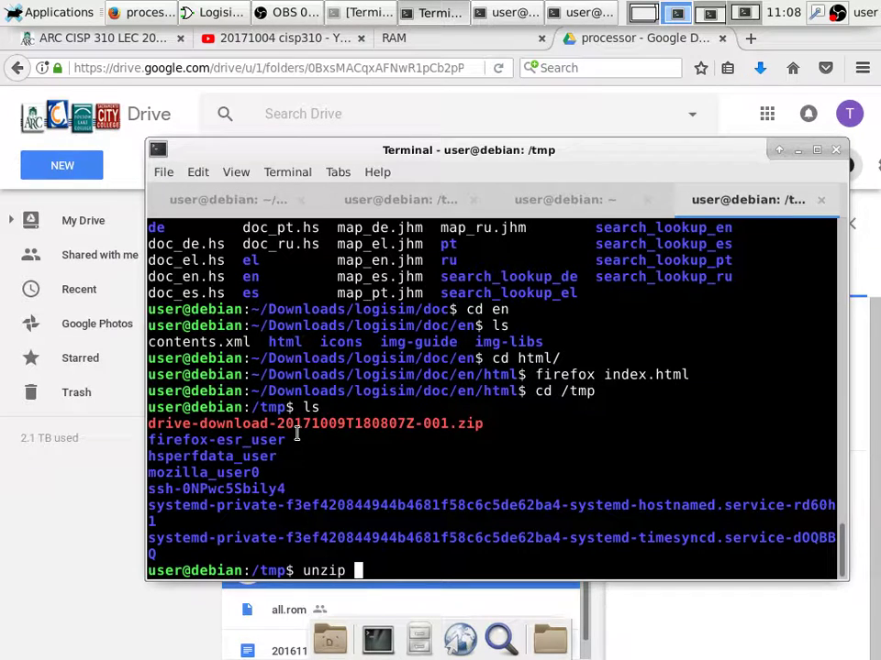
text(d)
key(Tab)
key(Return)
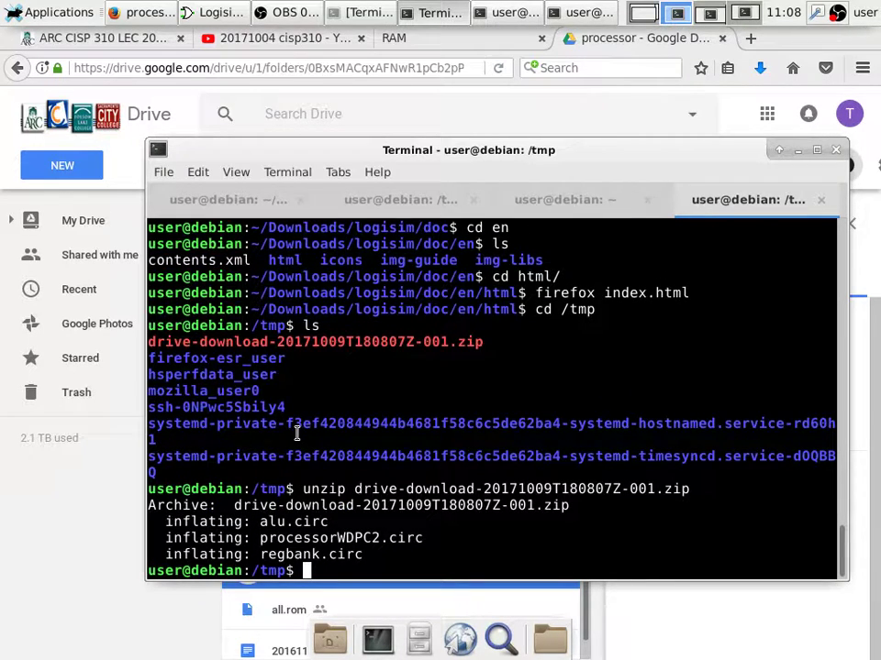
Switch to Logisim and create a new empty project.
click(213, 12)
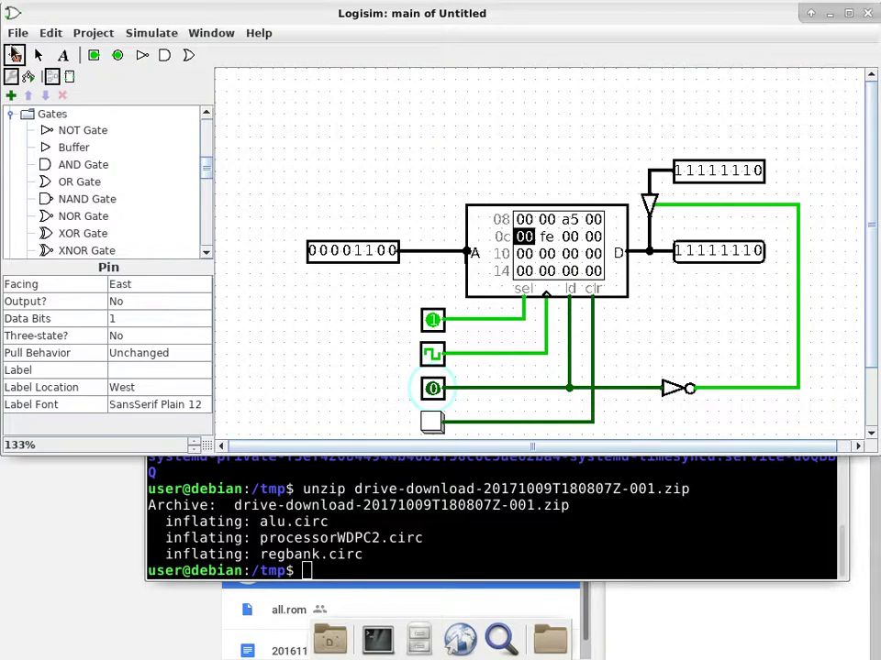
click(18, 32)
click(27, 53)
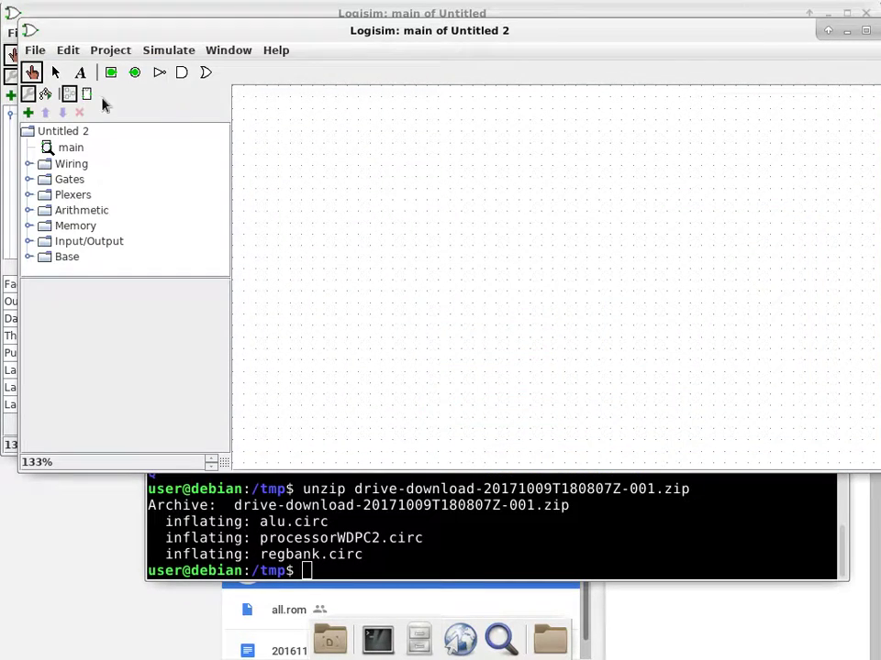
Open the project file processorWDPC2.circ from the /tmp folder.
click(35, 51)
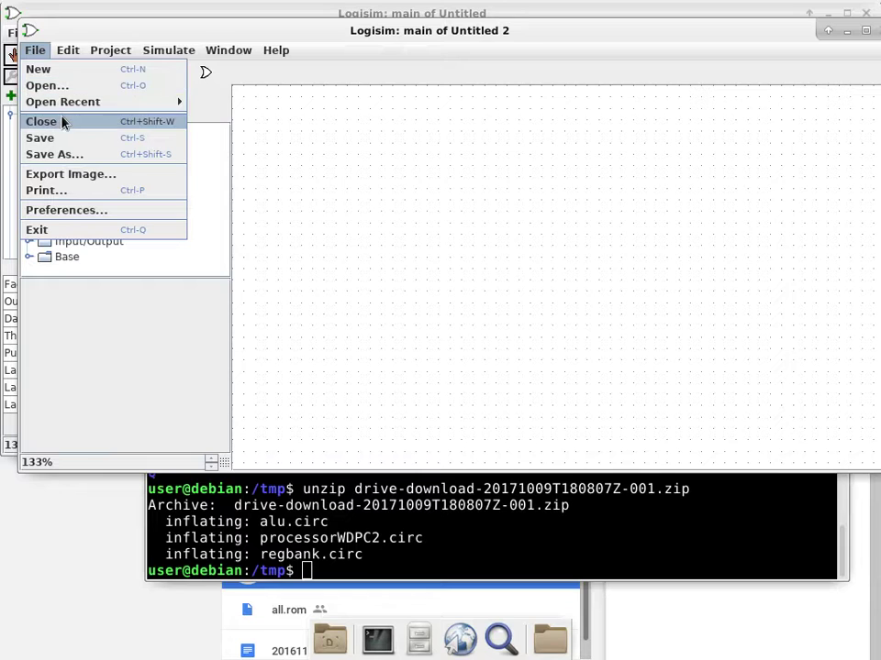
click(64, 85)
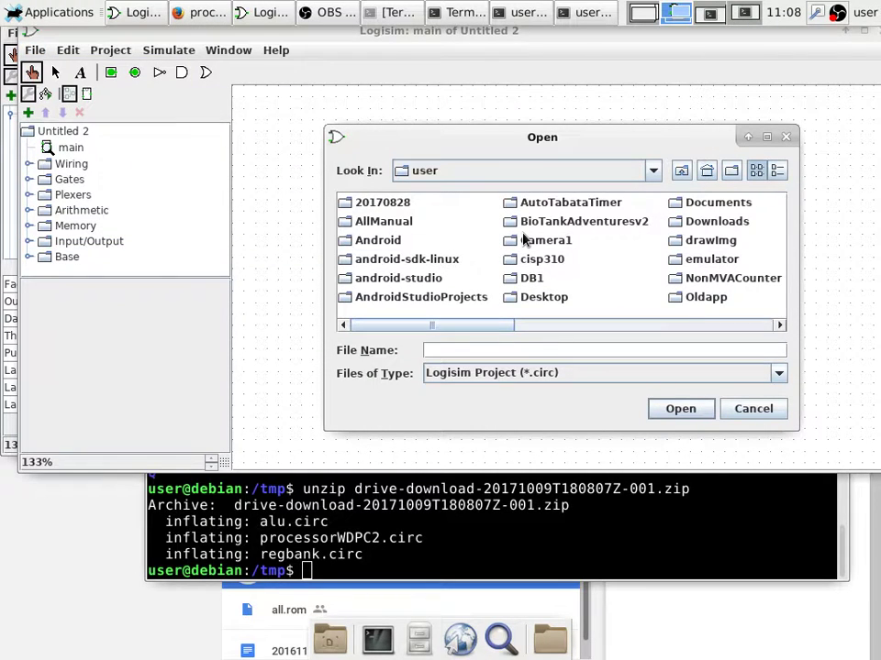
text(/tmp)
key(Return)
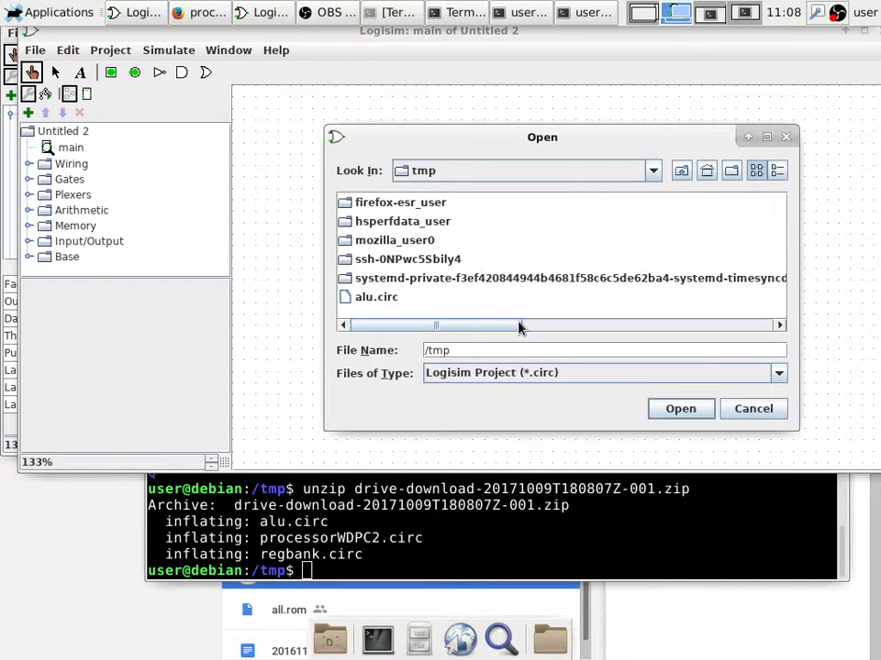
drag(518, 327, 655, 311)
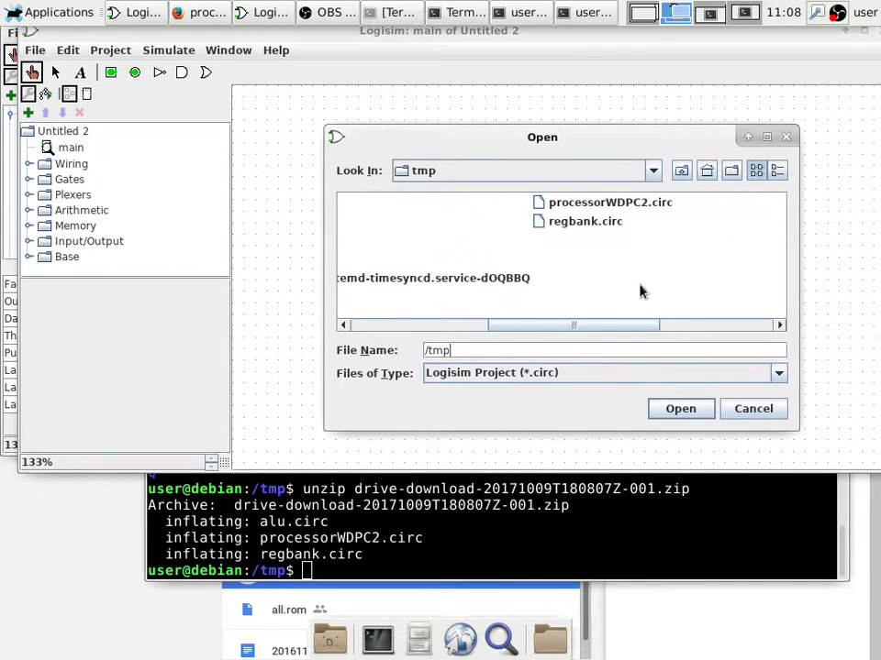
click(561, 205)
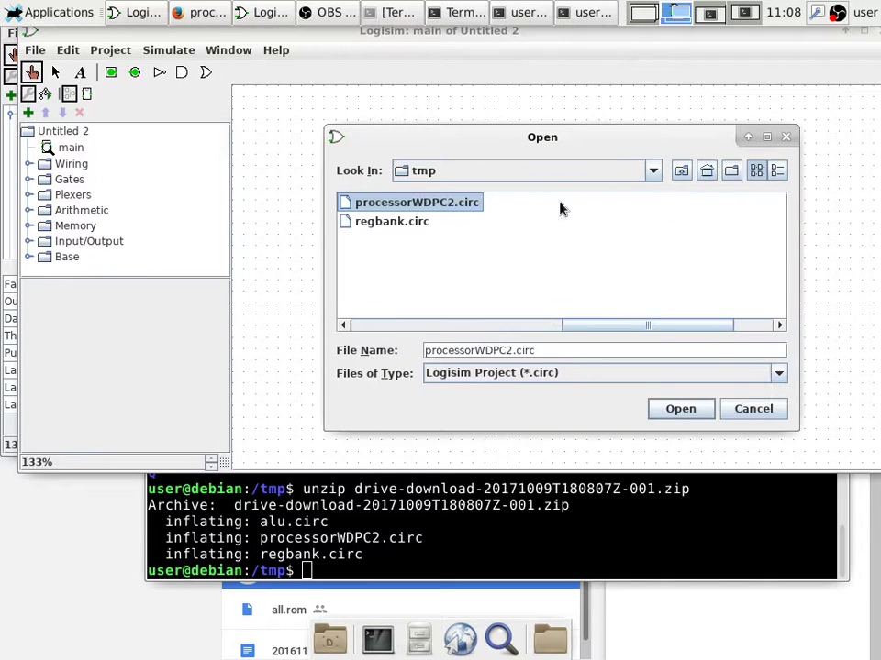
click(704, 409)
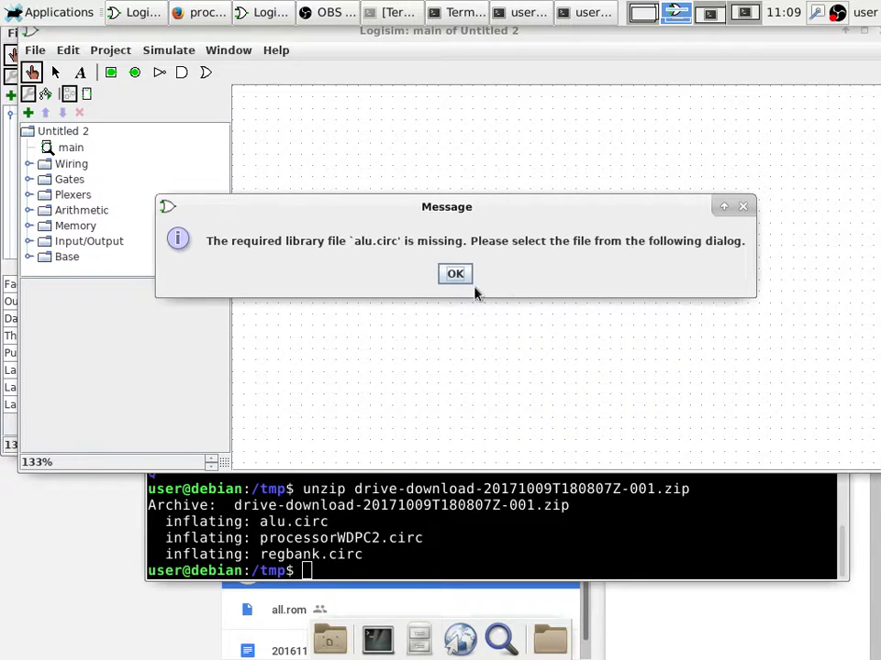
Supply alu.circ from the tmp folder as the missing required library file.
click(446, 281)
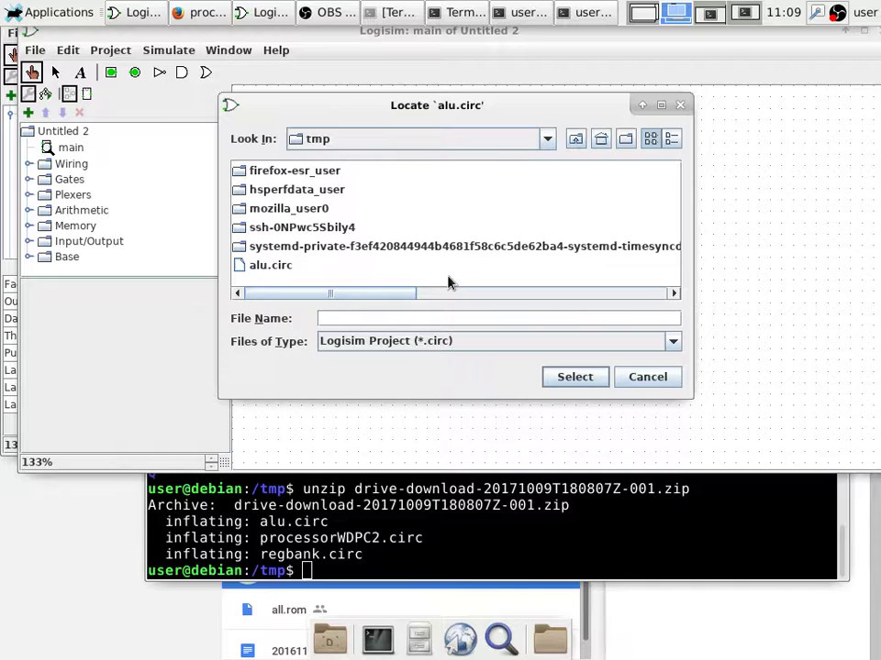
click(285, 267)
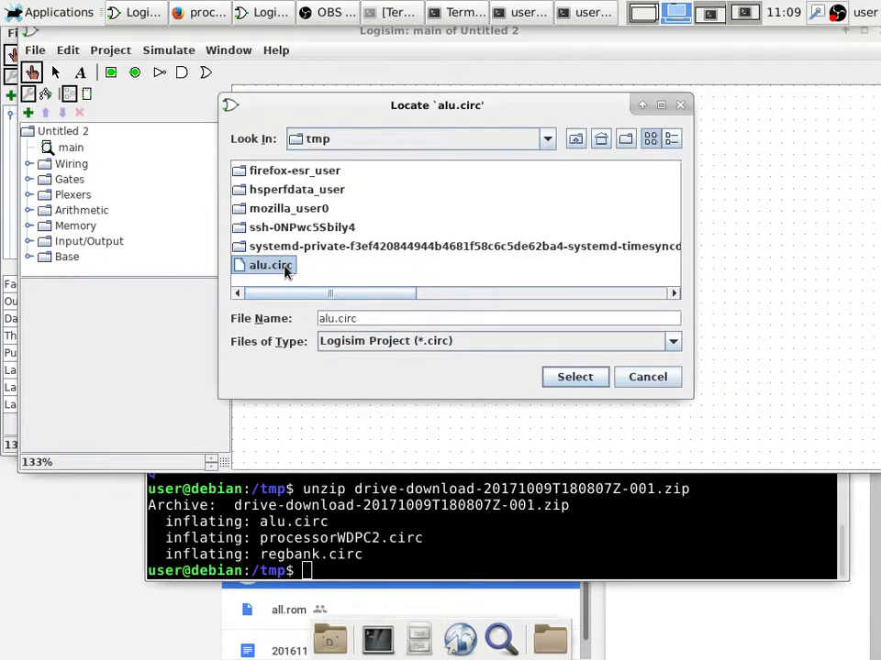
click(581, 377)
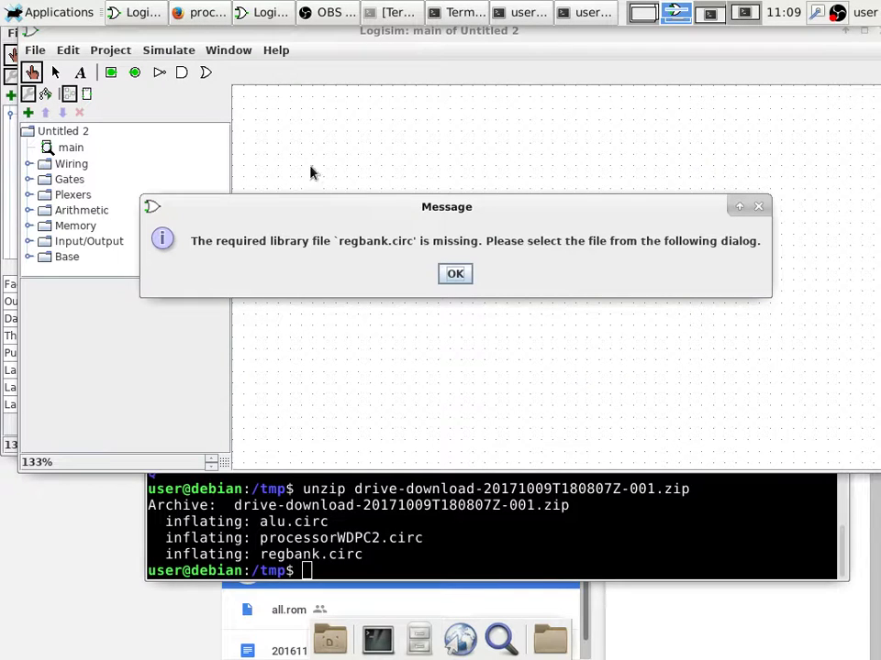
Locate the missing library regbank.circ in the tmp folder and choose that file.
click(442, 273)
drag(406, 296, 545, 279)
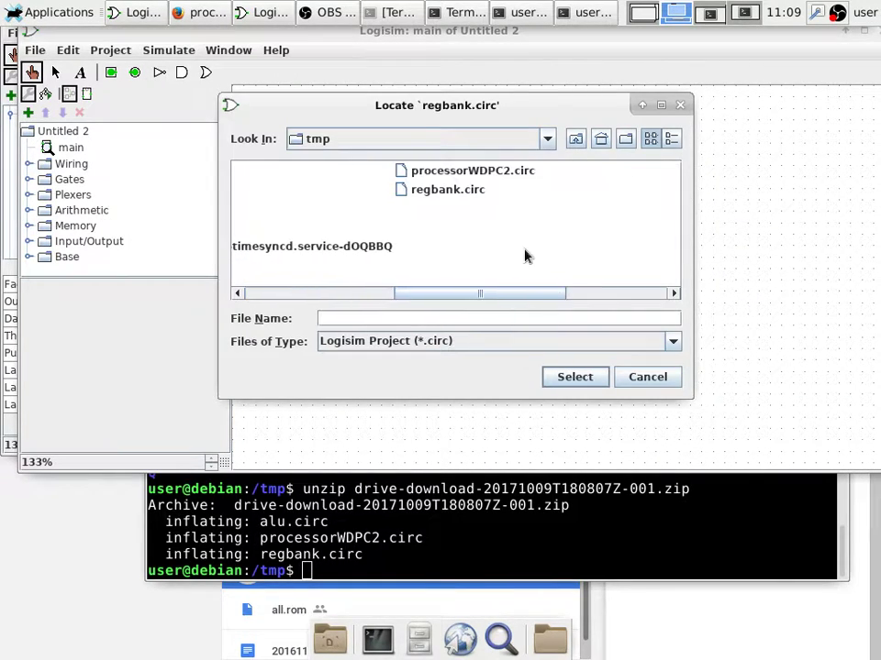
click(454, 193)
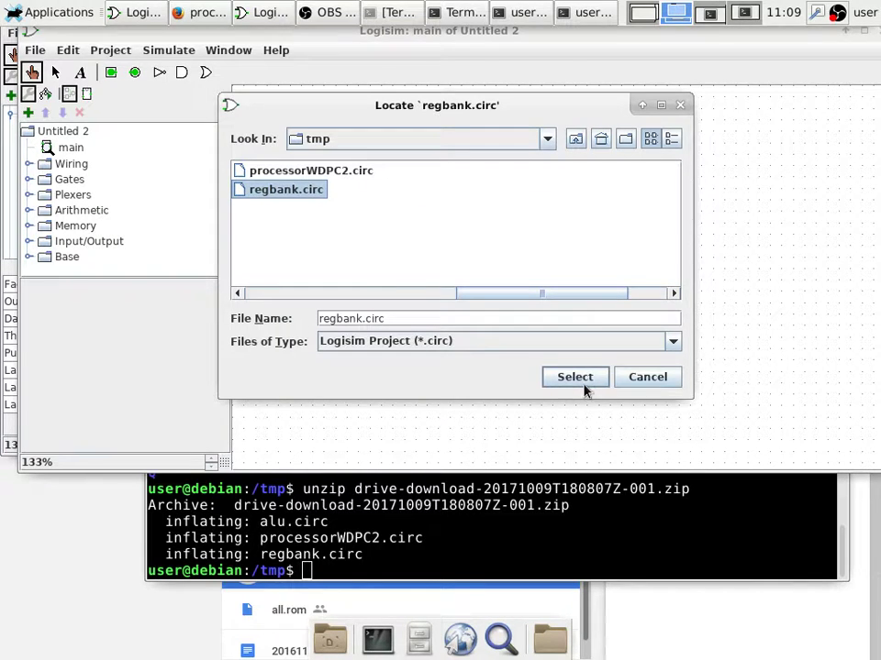